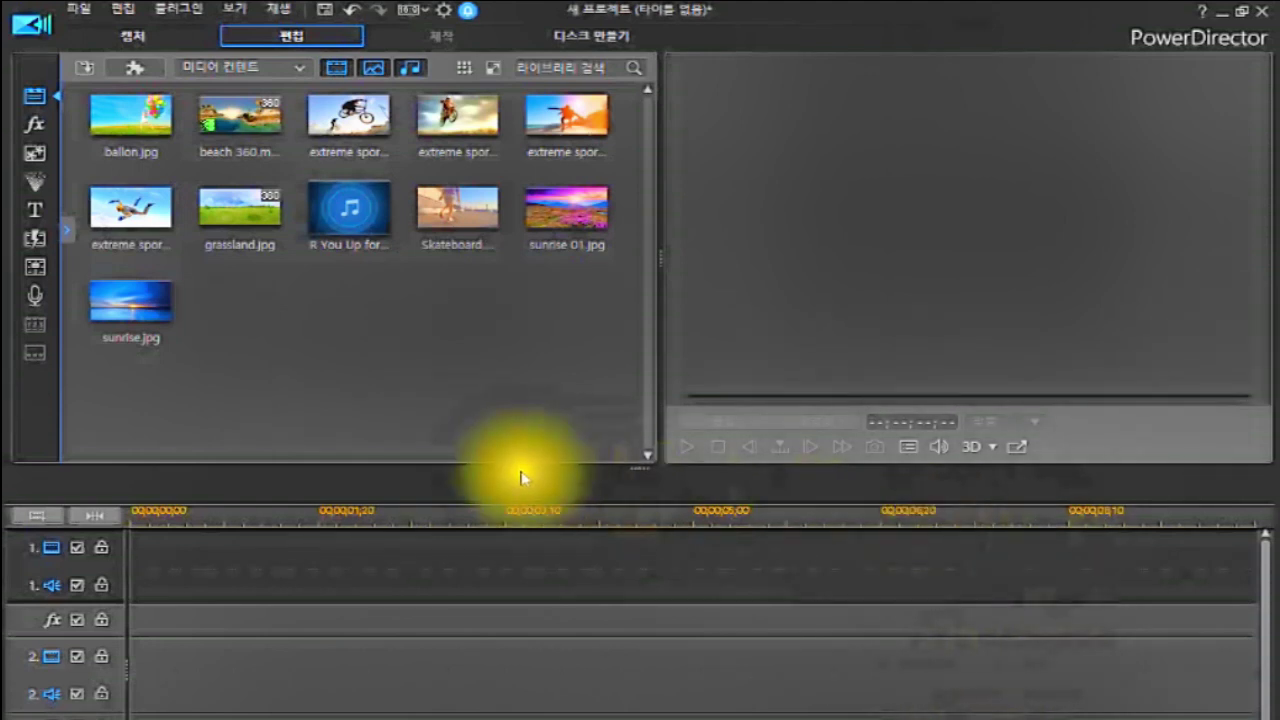
Place the Skateboard video from the media library at the start of video track 1.
drag(441, 228, 130, 588)
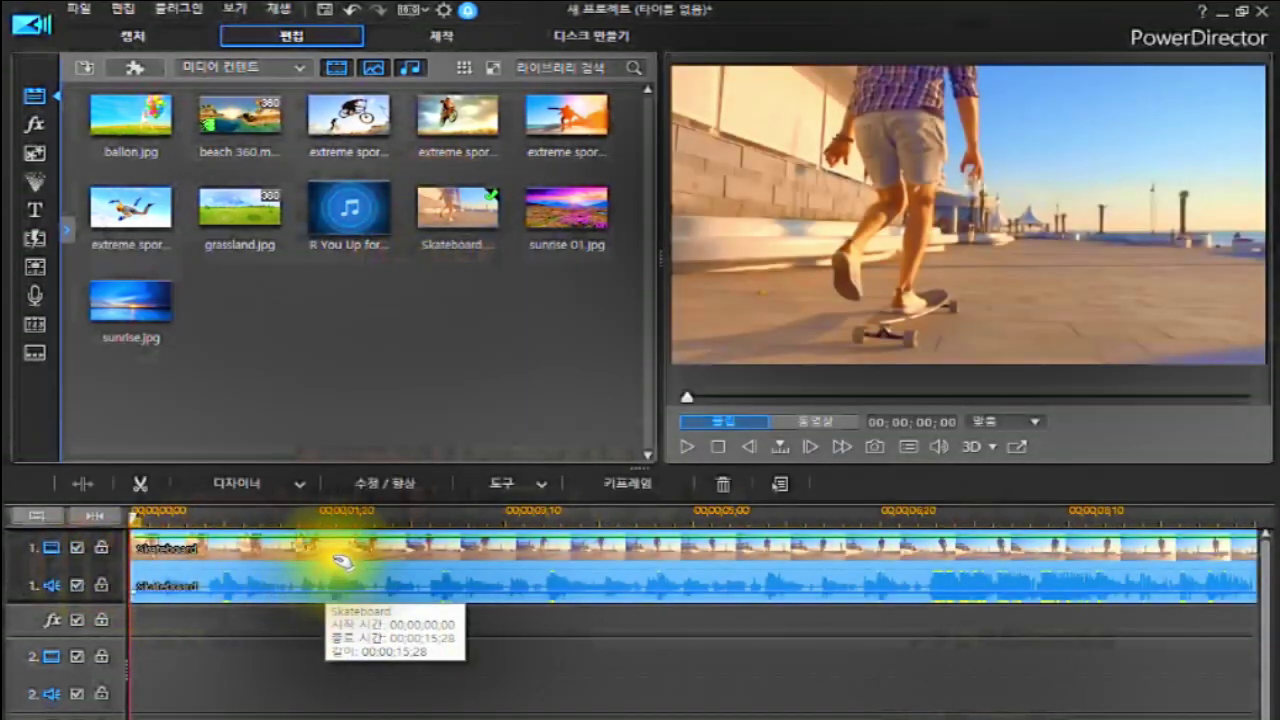
click(343, 563)
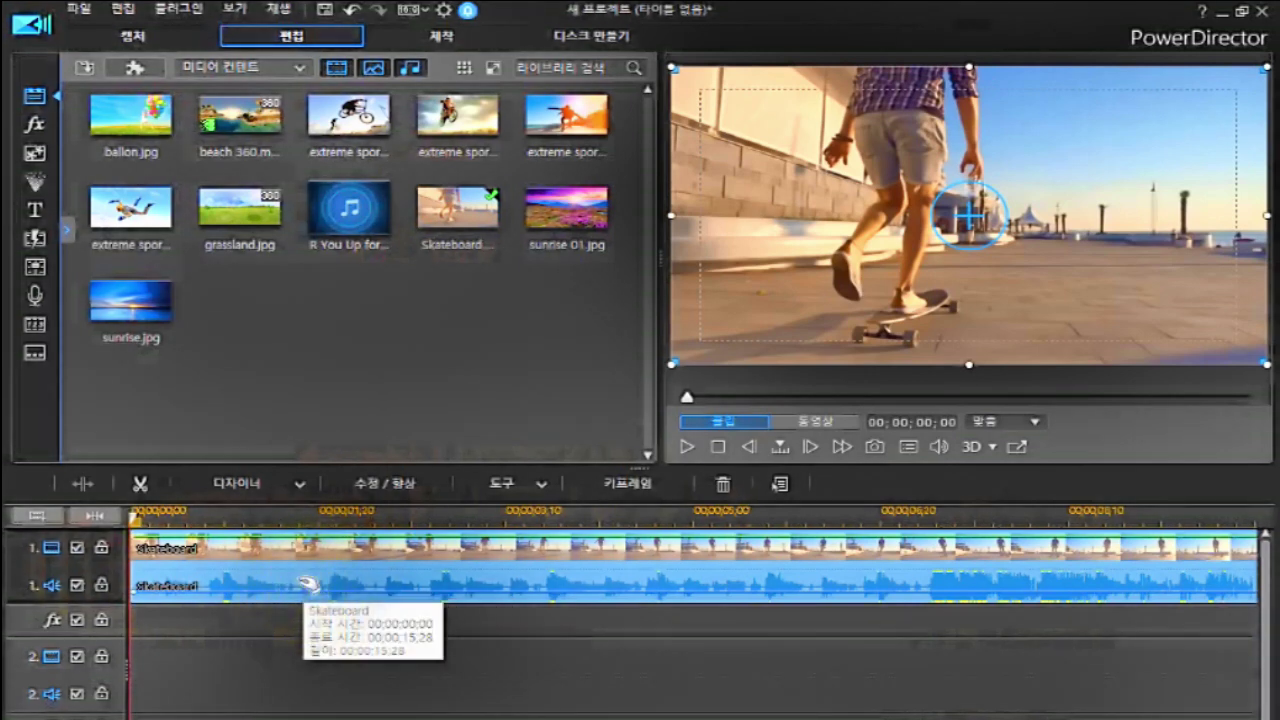
click(306, 586)
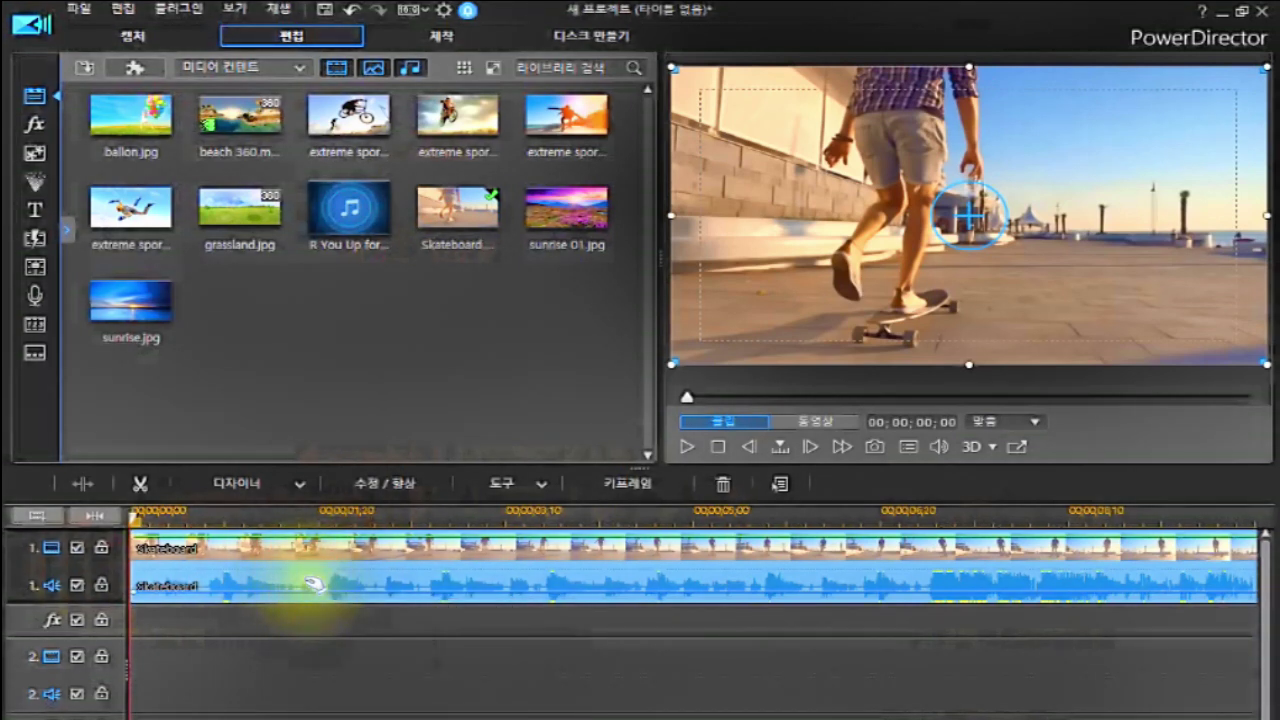
click(437, 578)
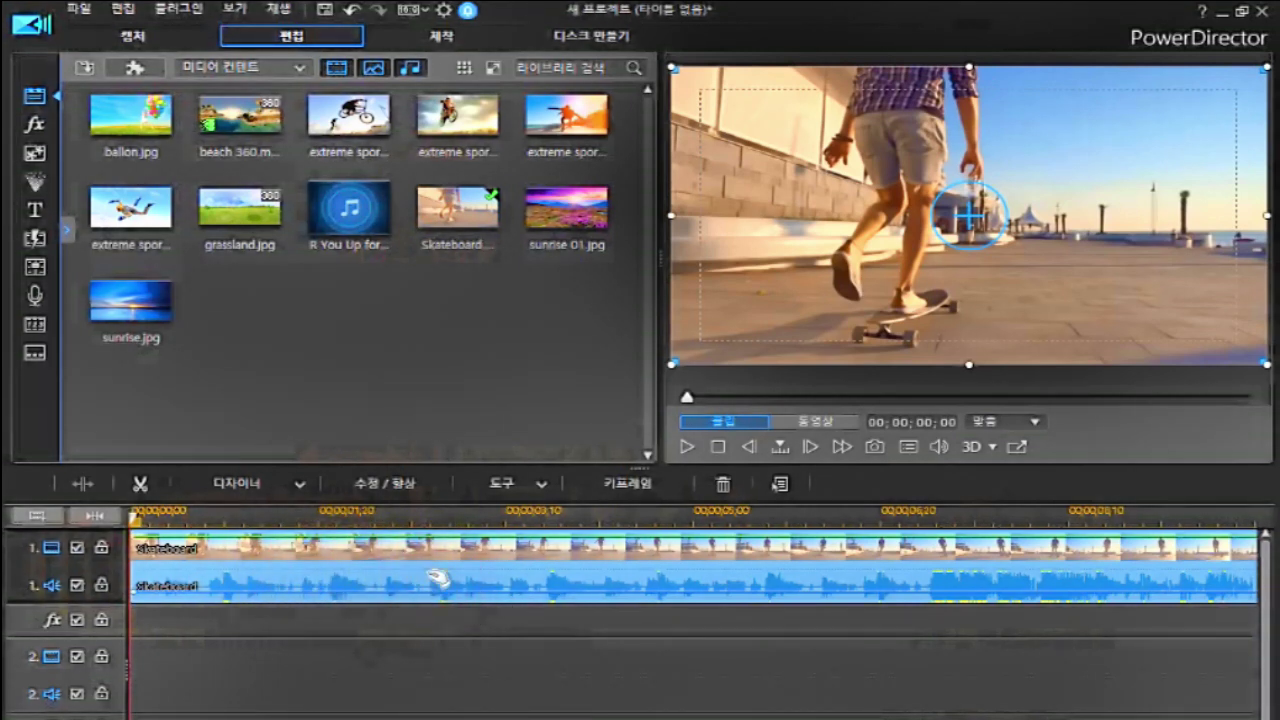
Unlink the Skateboard clip's video from its audio and delete the audio part.
right_click(348, 556)
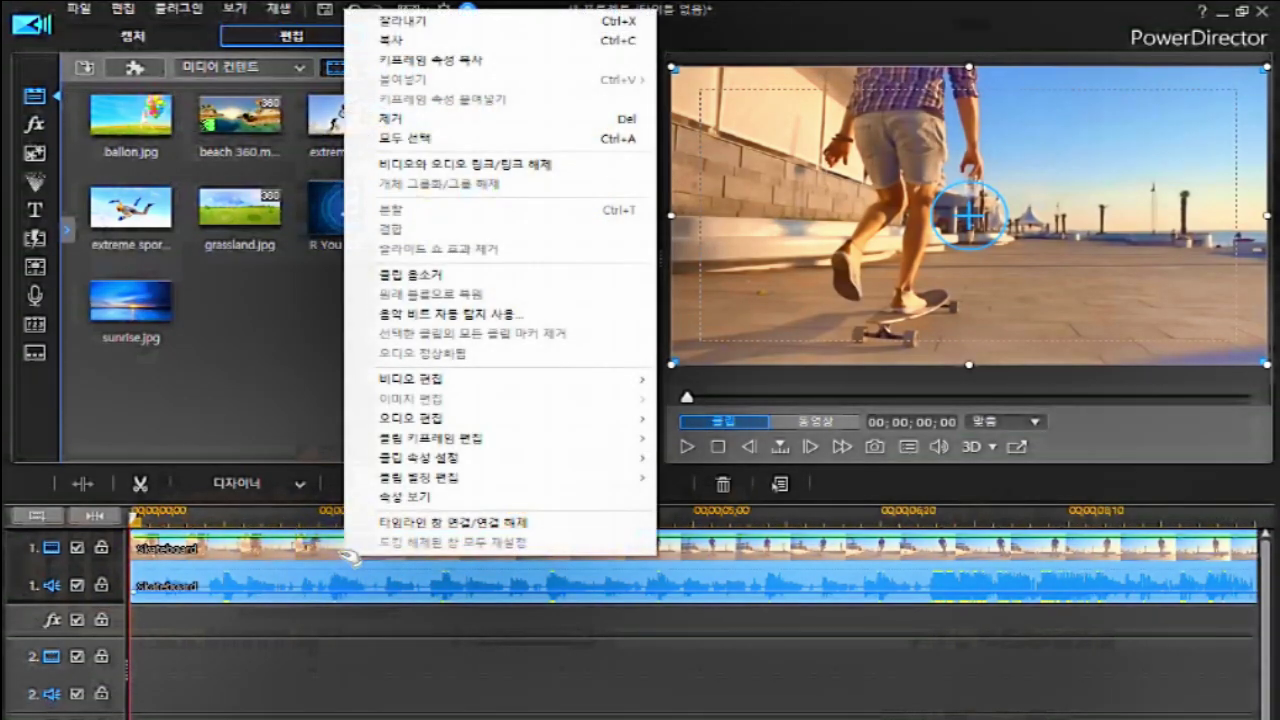
click(476, 166)
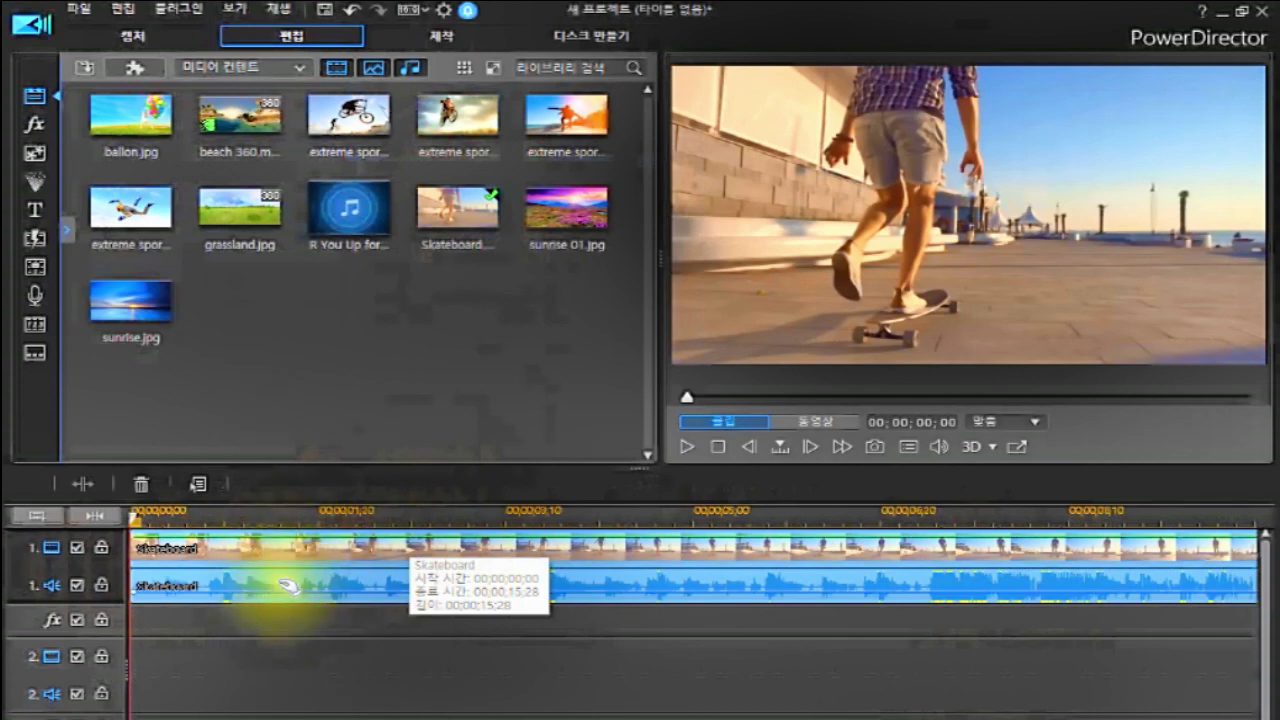
click(229, 586)
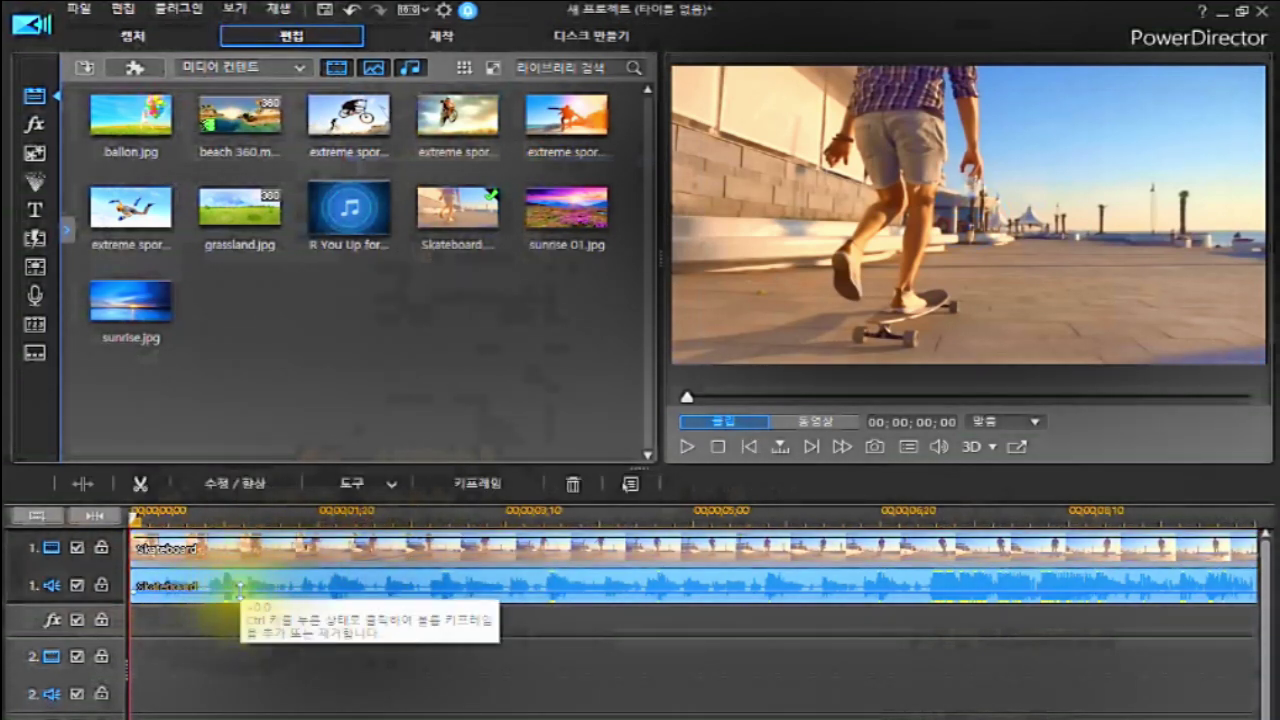
key(Delete)
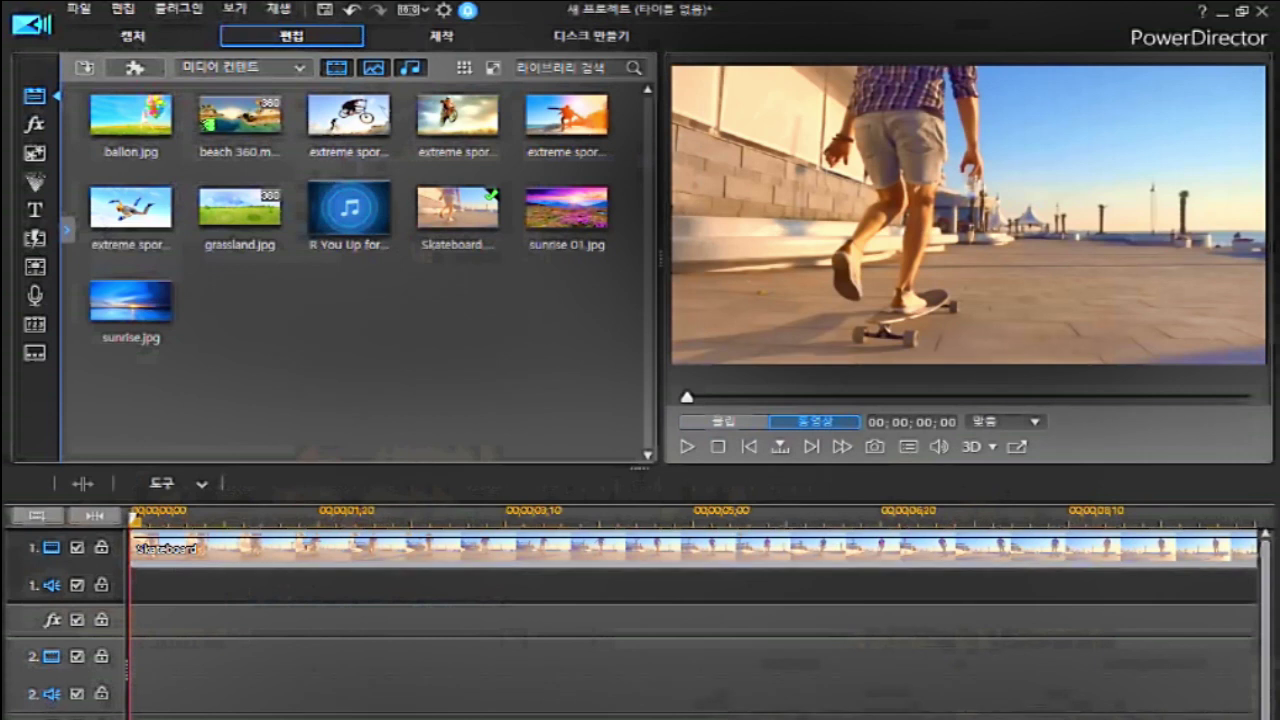
Try shortening the Skateboard clip to about 10 seconds by speeding it up from its end, and undo the change.
scroll(693, 550, right, 5)
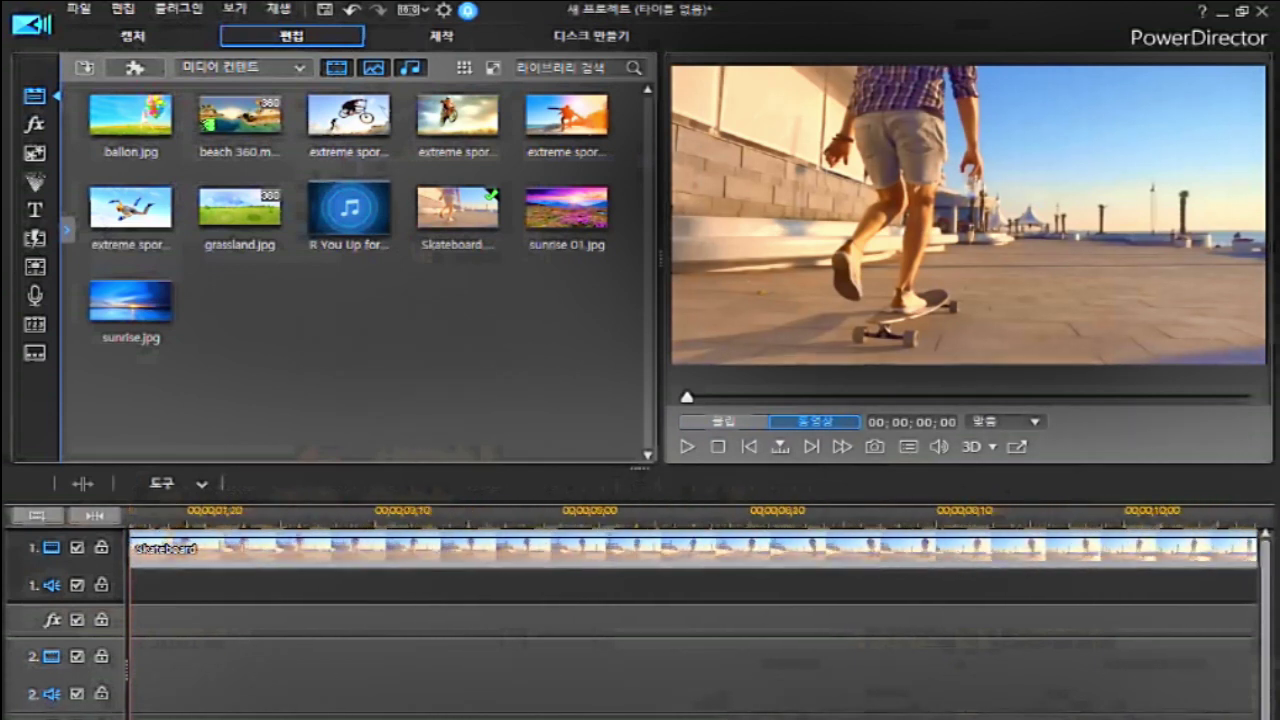
scroll(693, 550, left, 5)
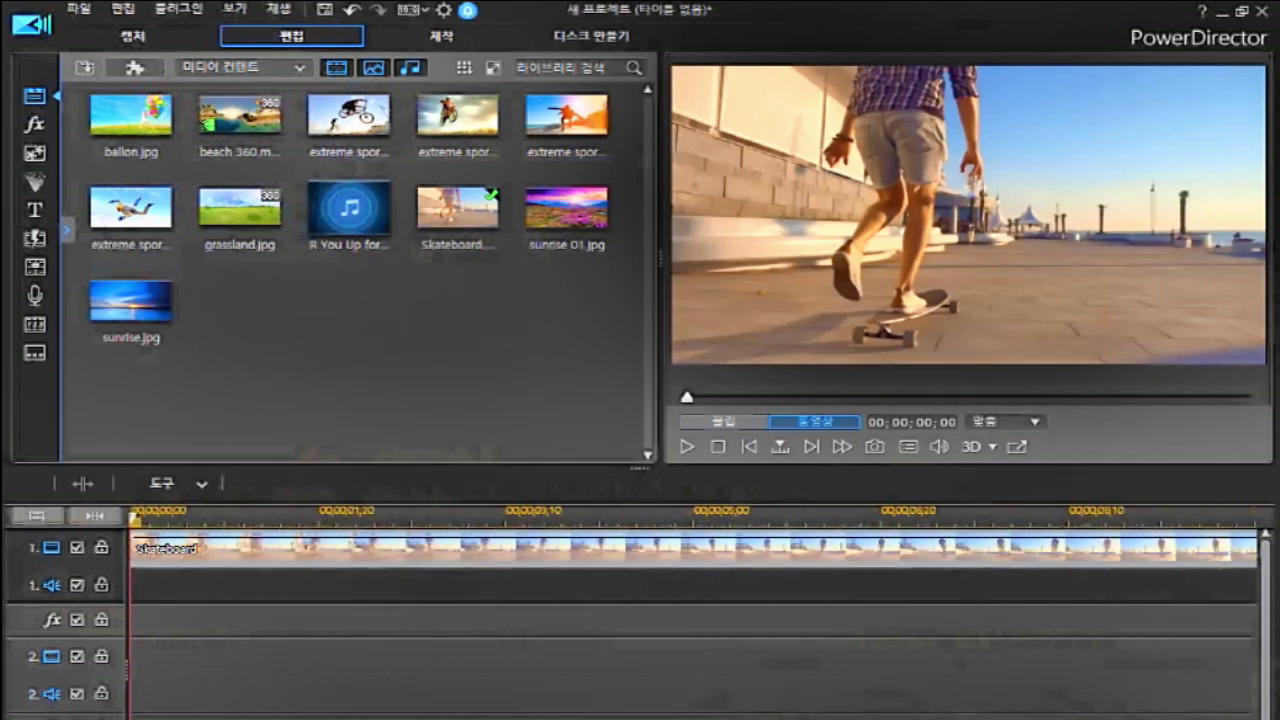
click(92, 517)
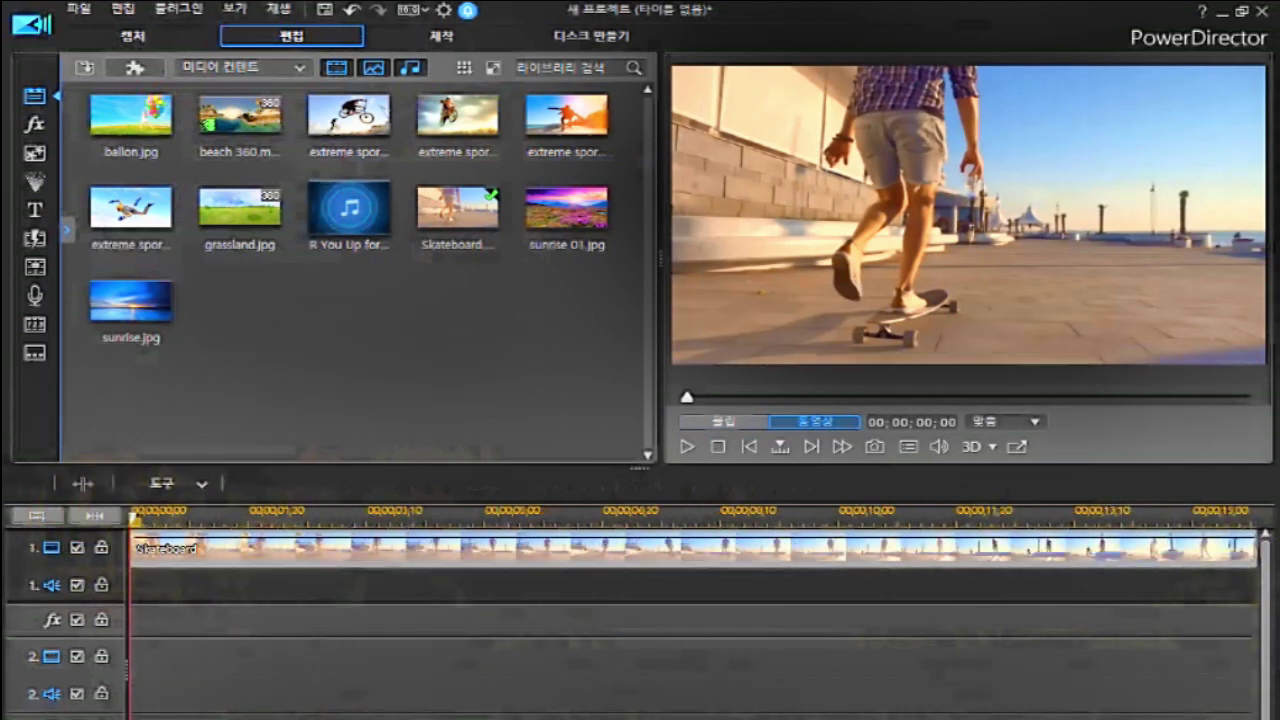
scroll(693, 550, right, 5)
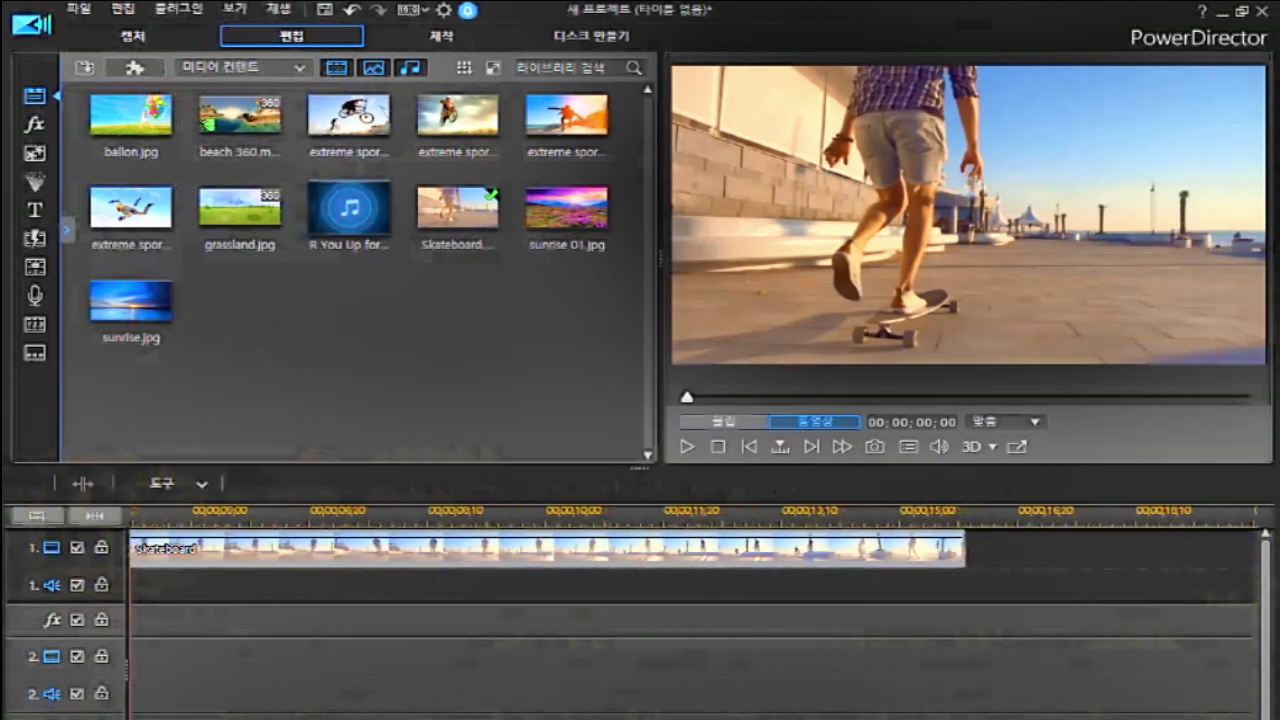
click(954, 553)
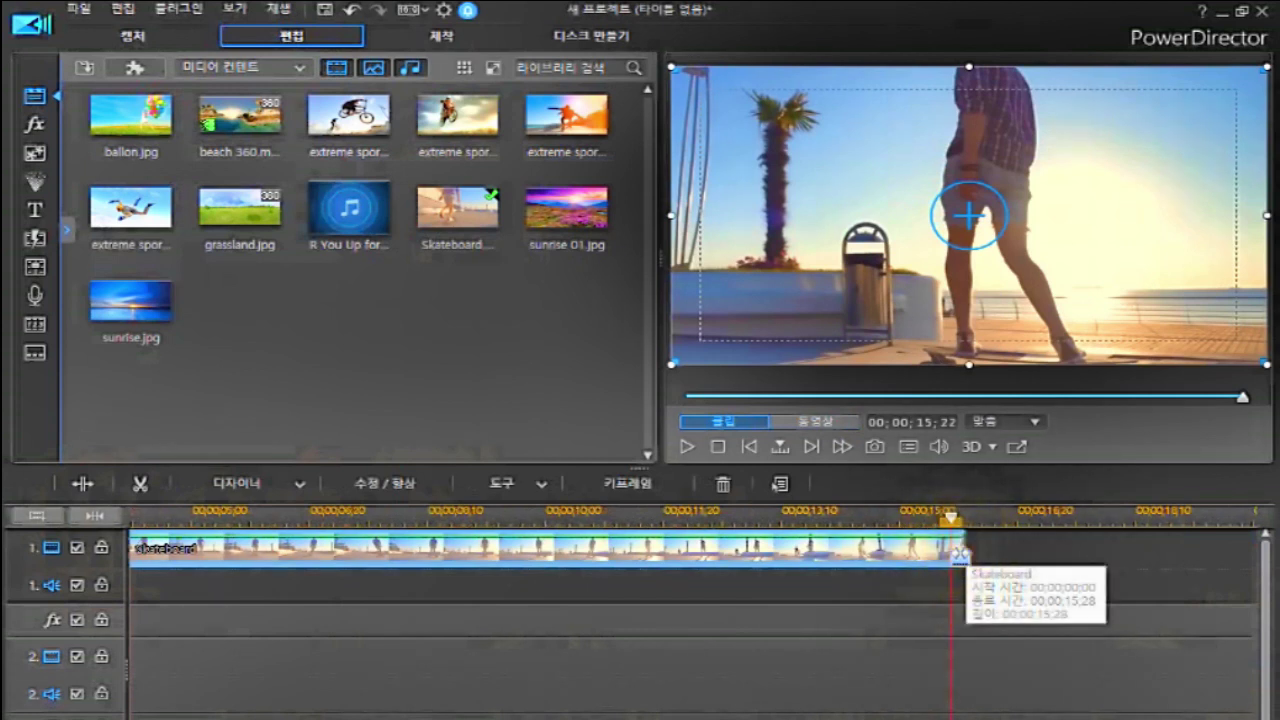
drag(995, 585, 563, 594)
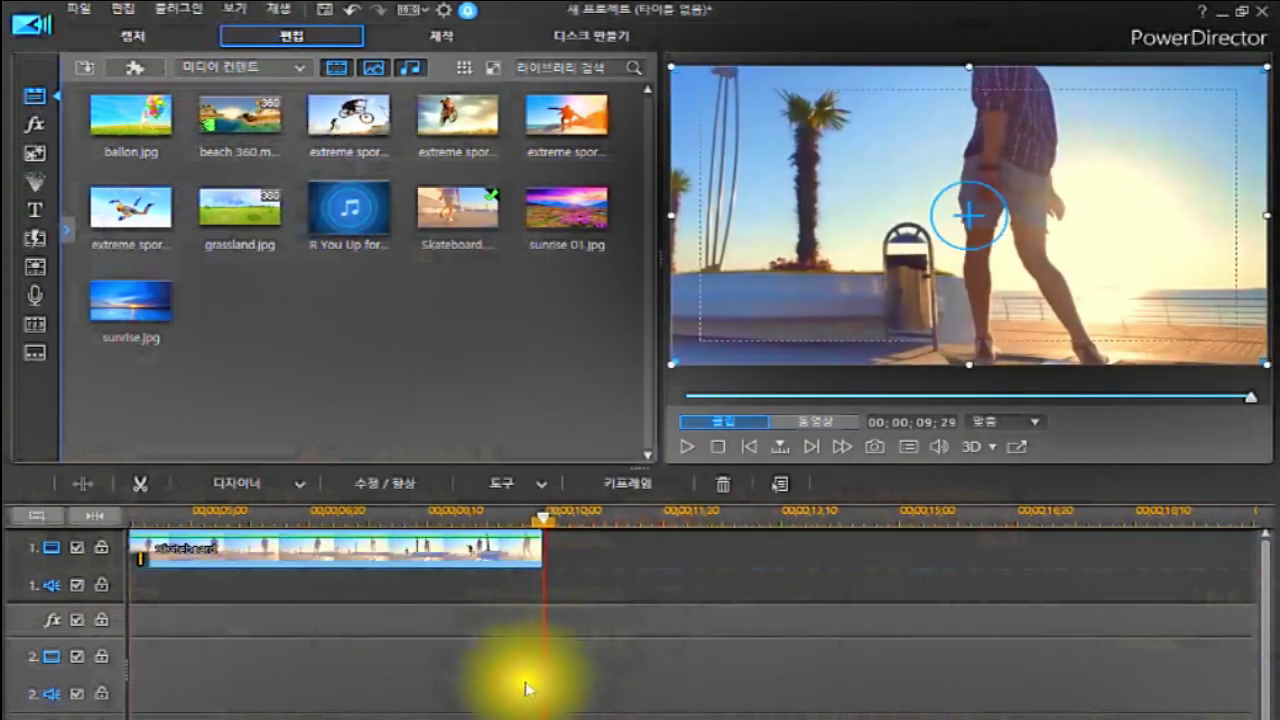
click(481, 551)
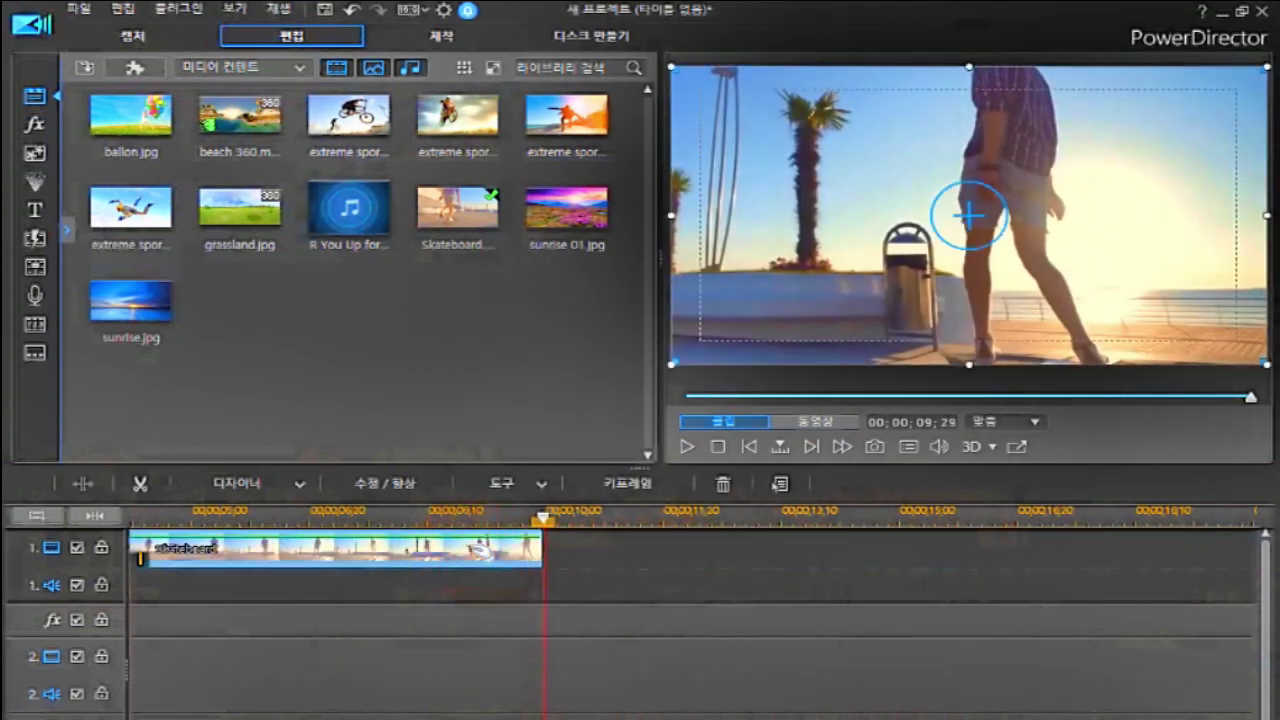
click(479, 551)
click(482, 551)
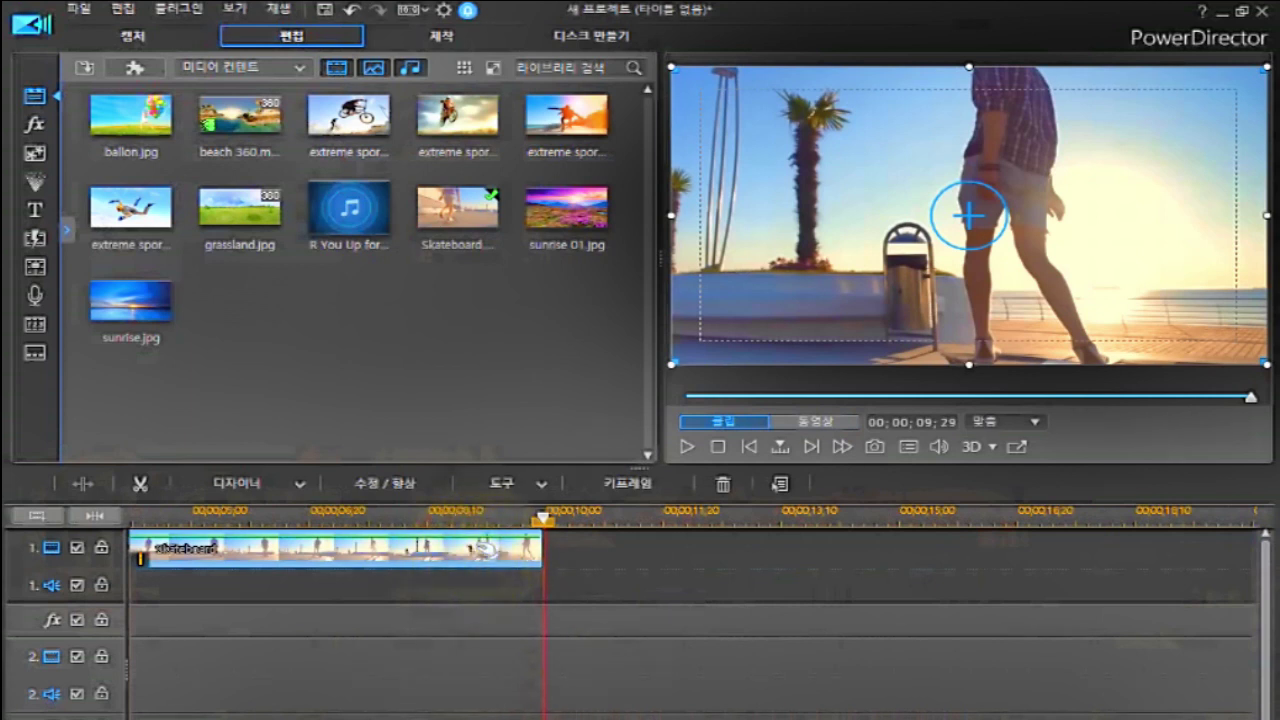
click(484, 548)
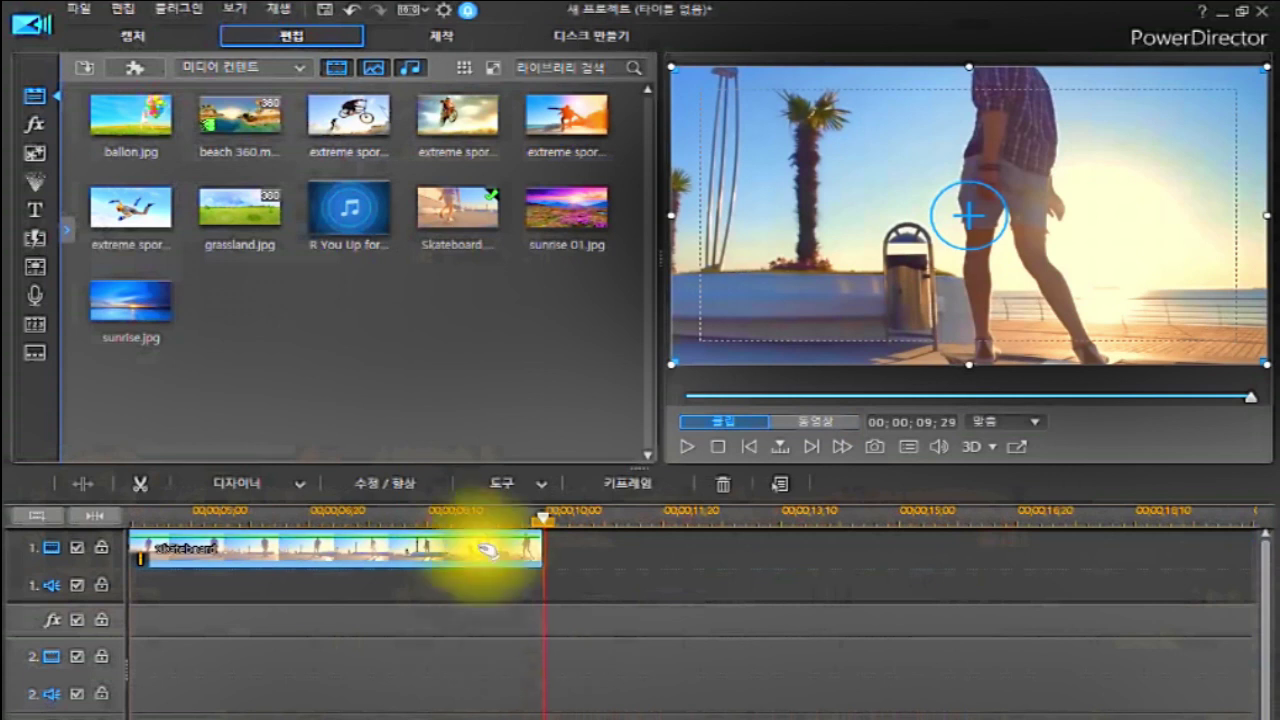
click(351, 10)
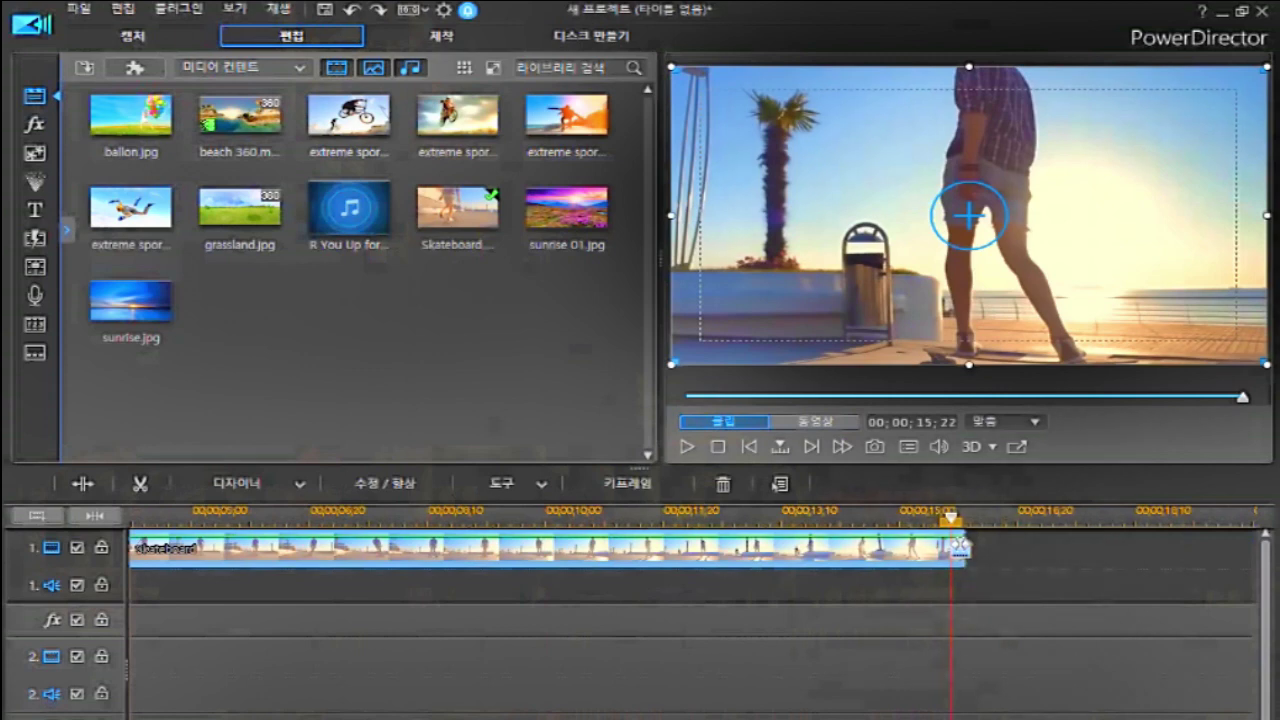
Trim the end of the Skateboard clip so that it lasts about 10 seconds.
click(958, 546)
drag(955, 546, 543, 591)
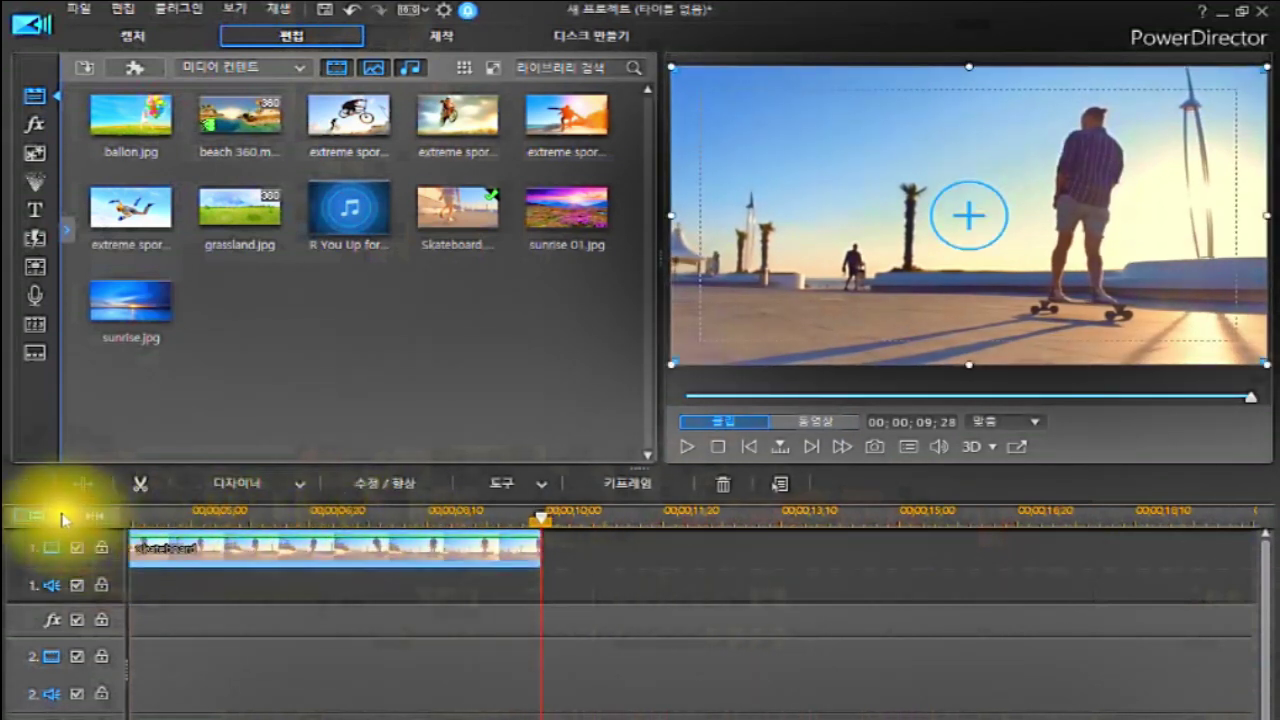
click(93, 516)
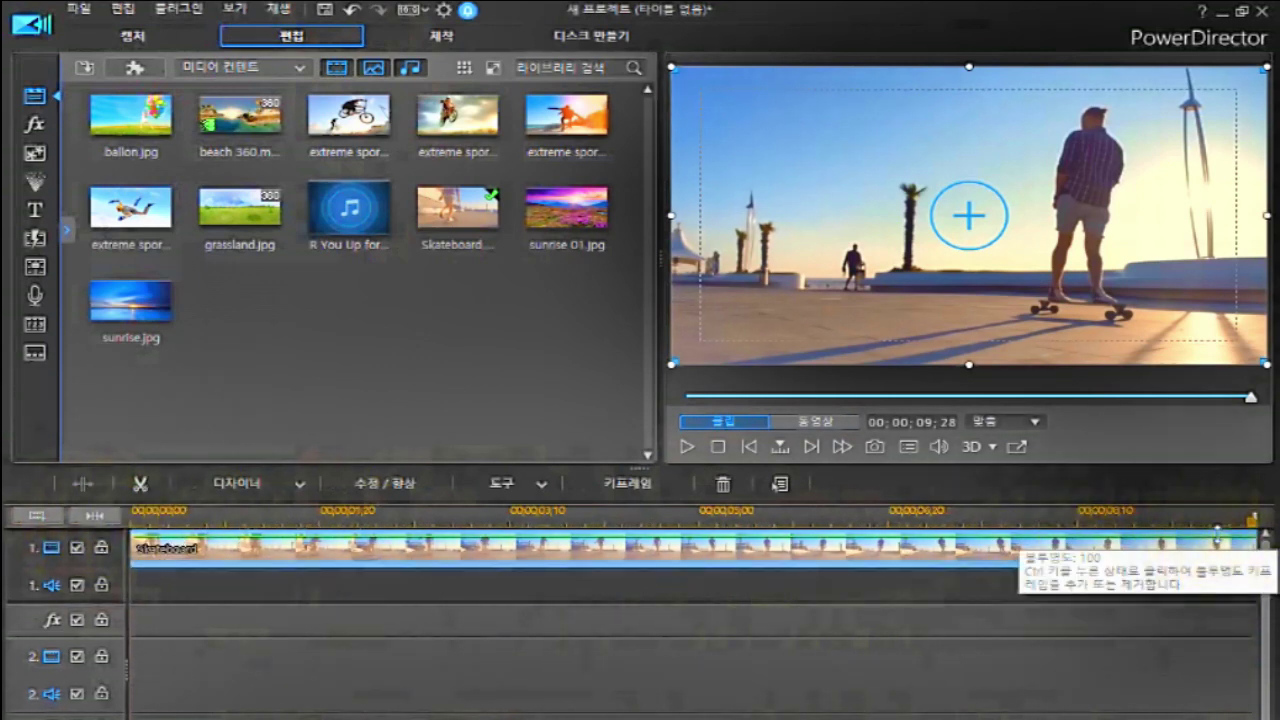
Open the Skateboard clip on track 1 in the Mask Designer and enlarge the keyframe timeline area.
mouse_move(1228, 555)
mouse_down()
mouse_move(1228, 540)
mouse_move(1260, 543)
mouse_move(1105, 624)
mouse_move(700, 680)
mouse_move(487, 670)
mouse_up()
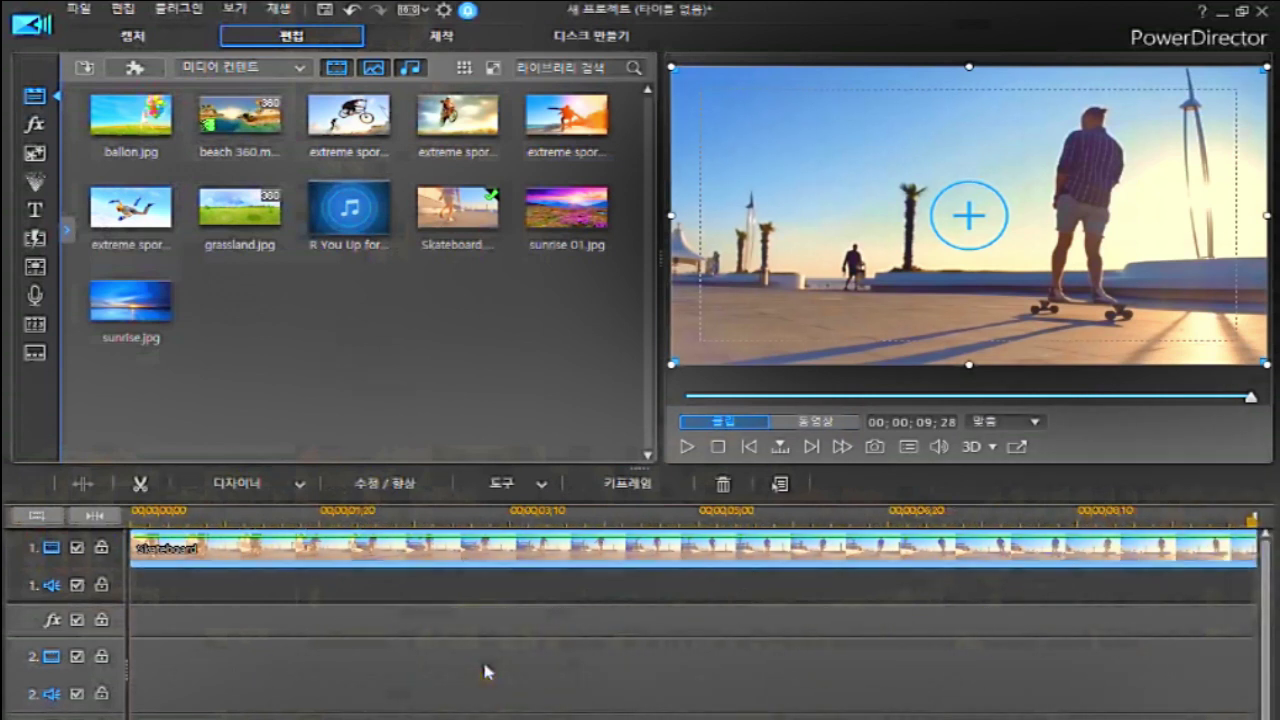
mouse_move(470, 662)
mouse_down()
mouse_move(331, 606)
mouse_move(254, 600)
mouse_move(248, 545)
mouse_up()
click(235, 544)
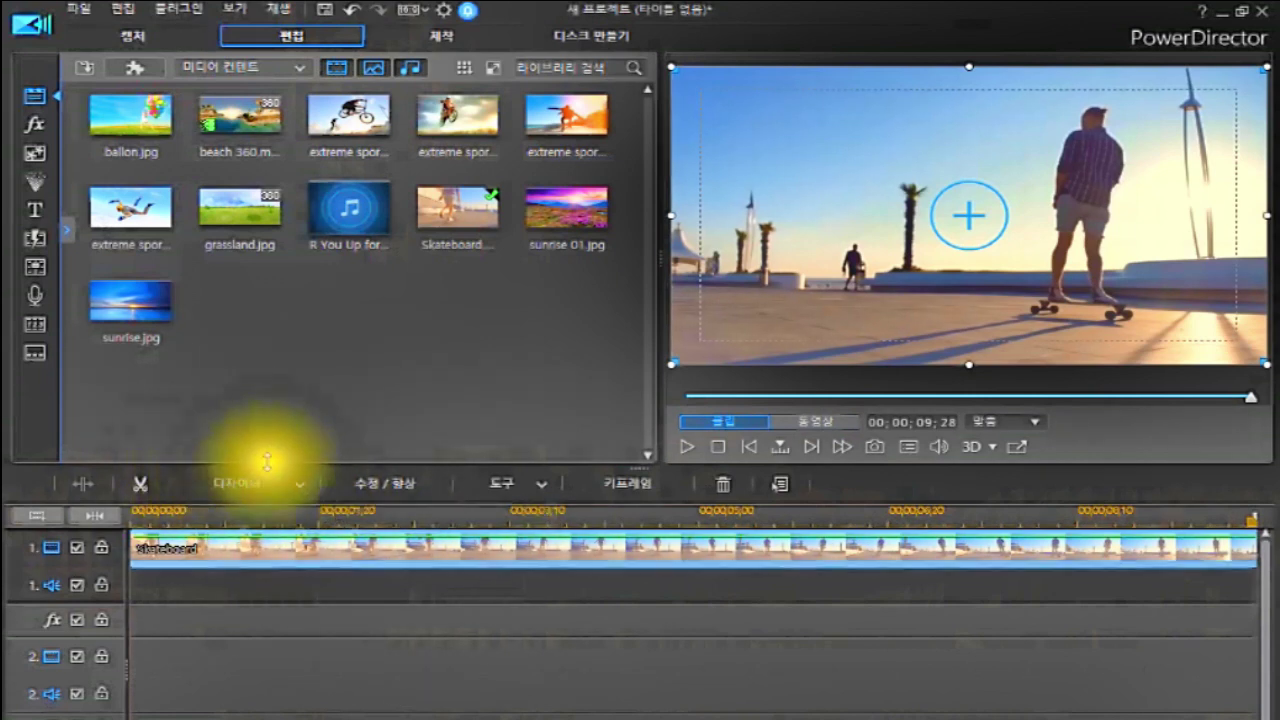
click(297, 488)
click(277, 528)
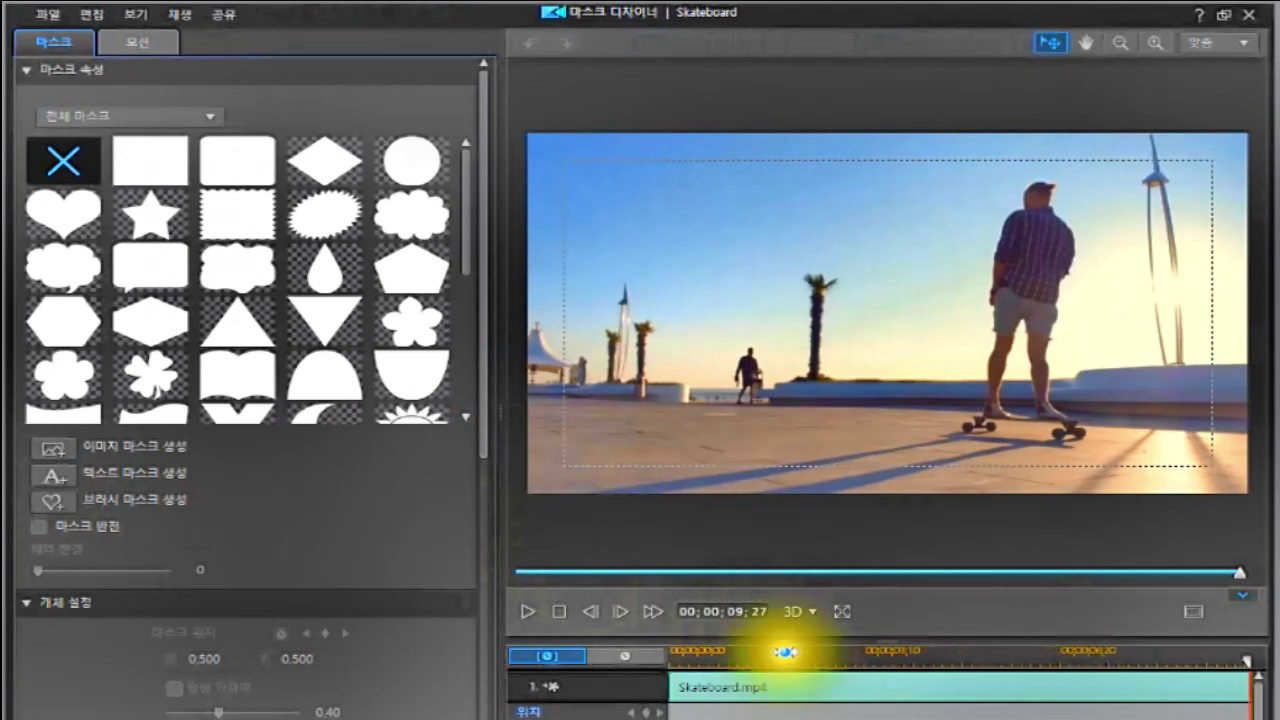
drag(797, 640, 794, 478)
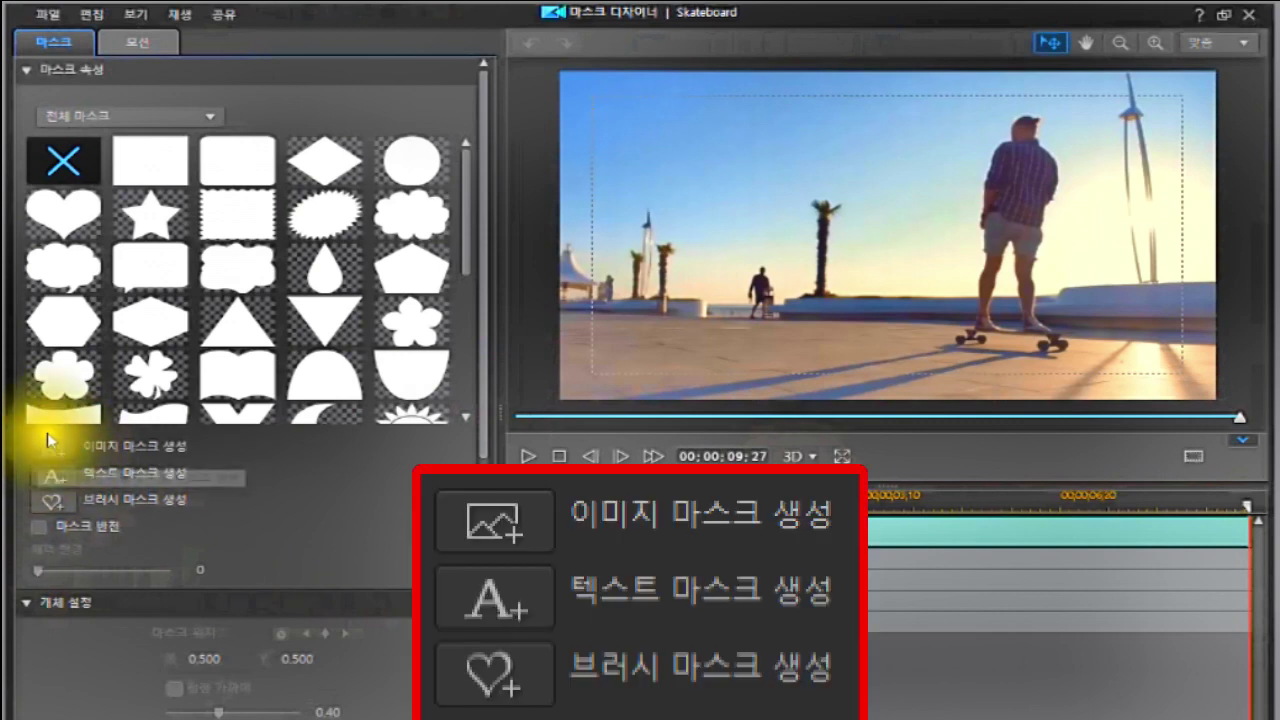
Create a text mask and replace its default text with "스케이트보드".
click(53, 483)
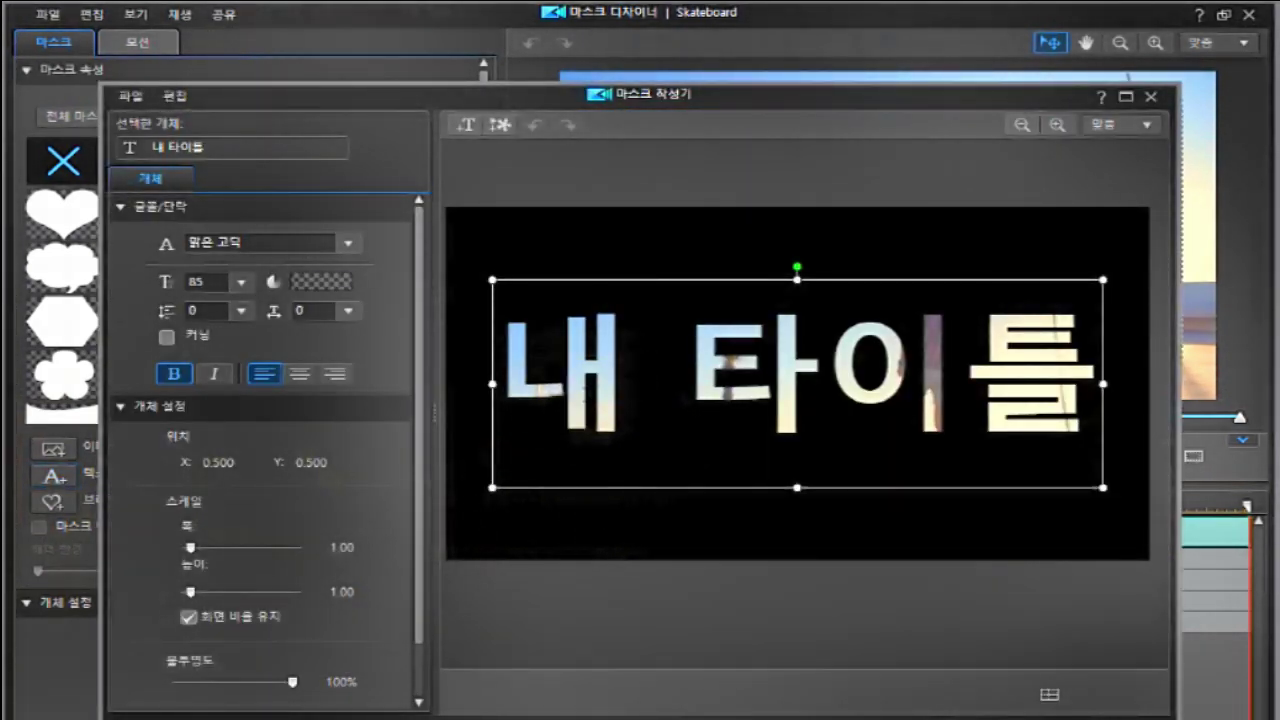
click(560, 410)
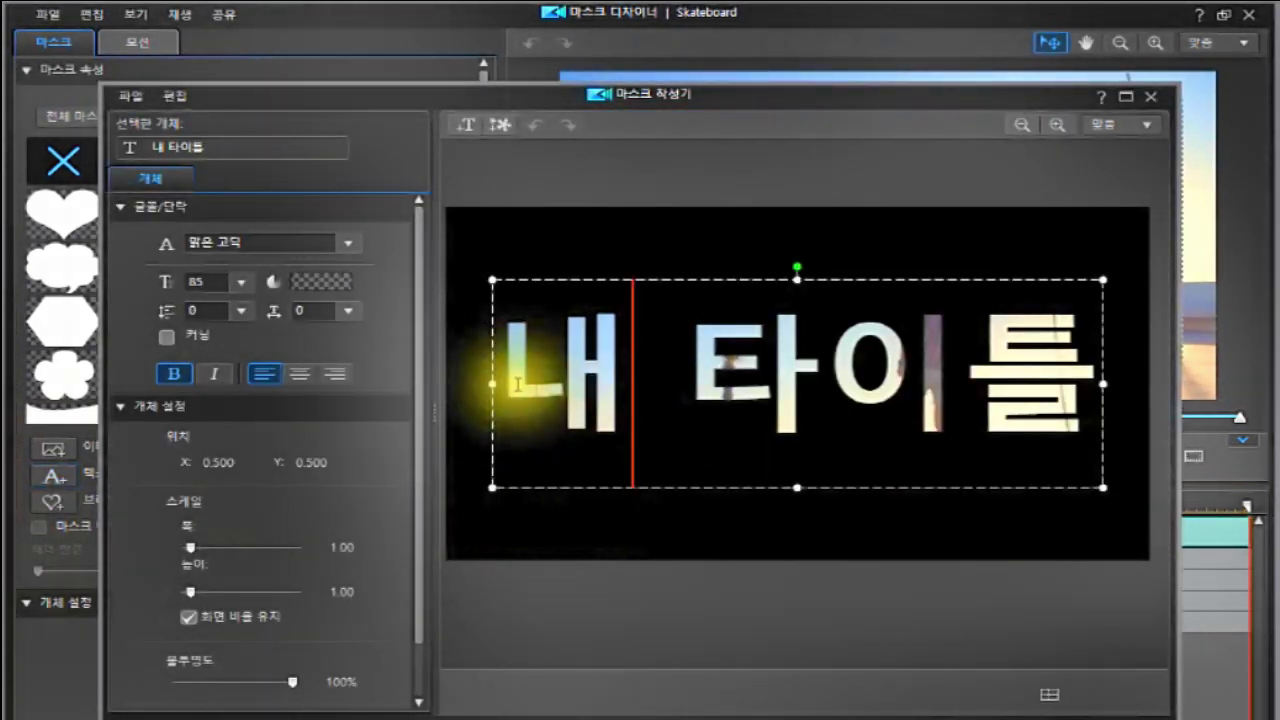
drag(495, 384, 1071, 388)
key(BackSpace)
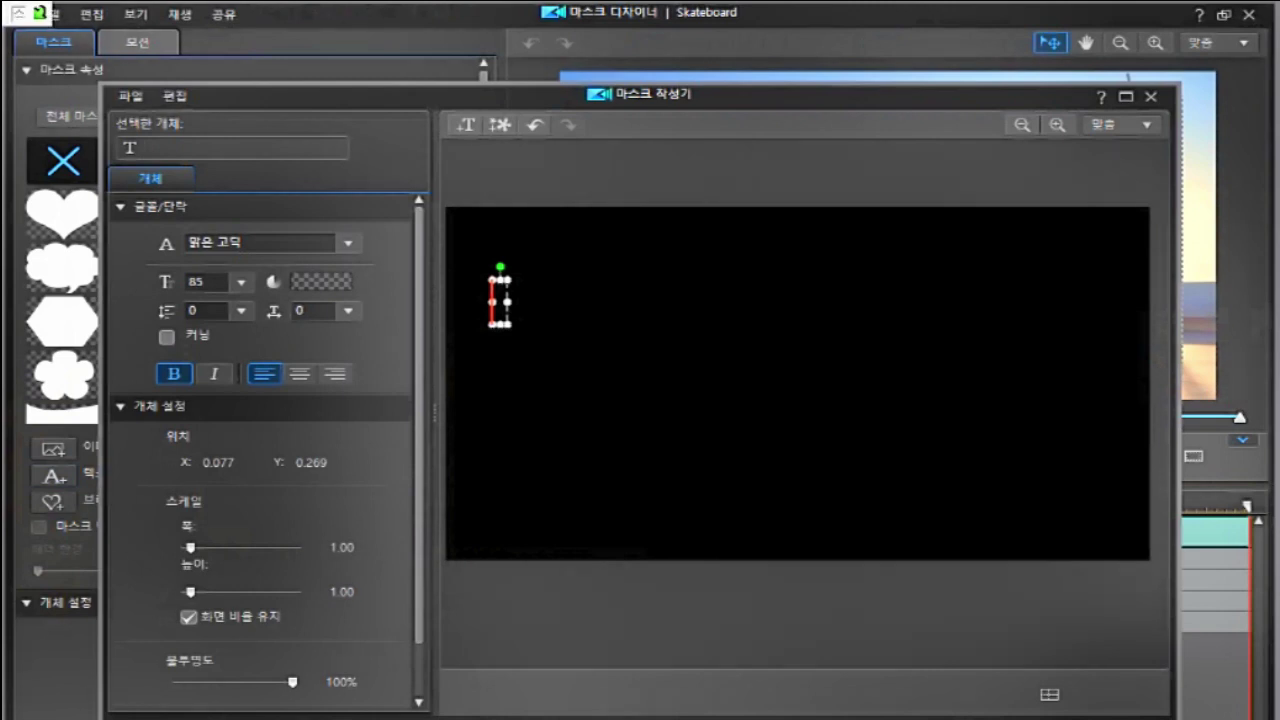
text(케)
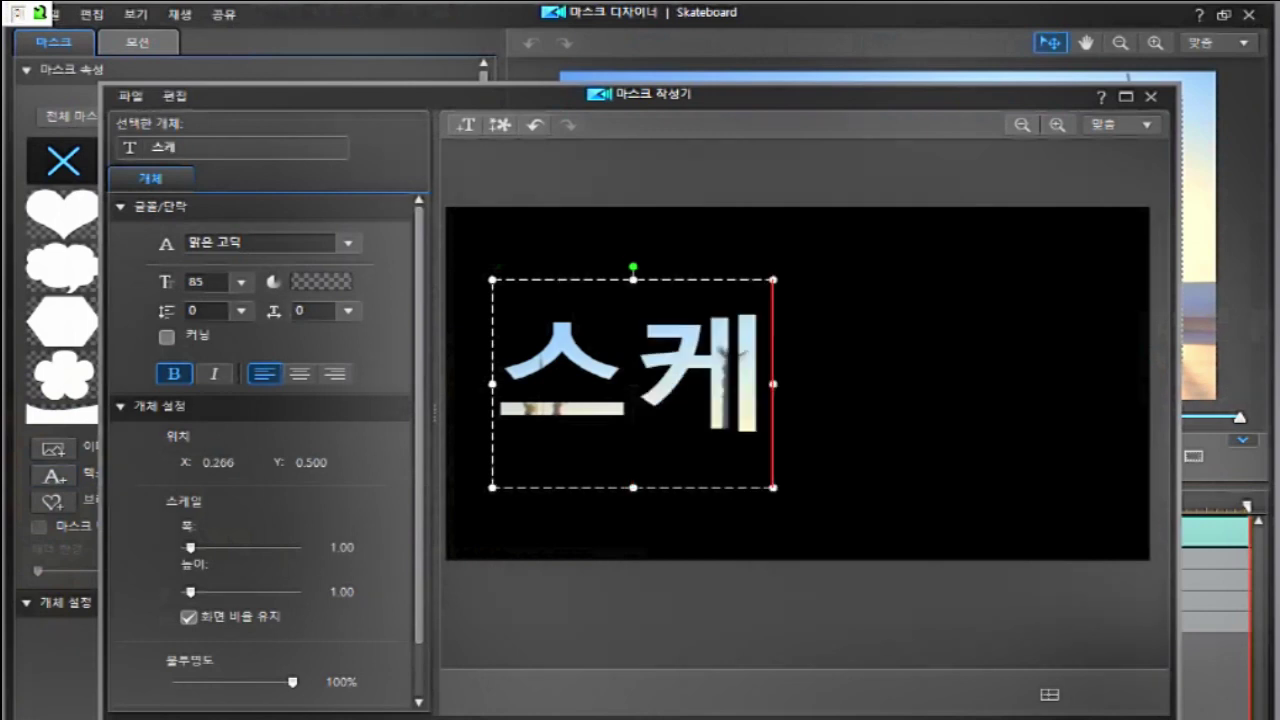
text(이트)
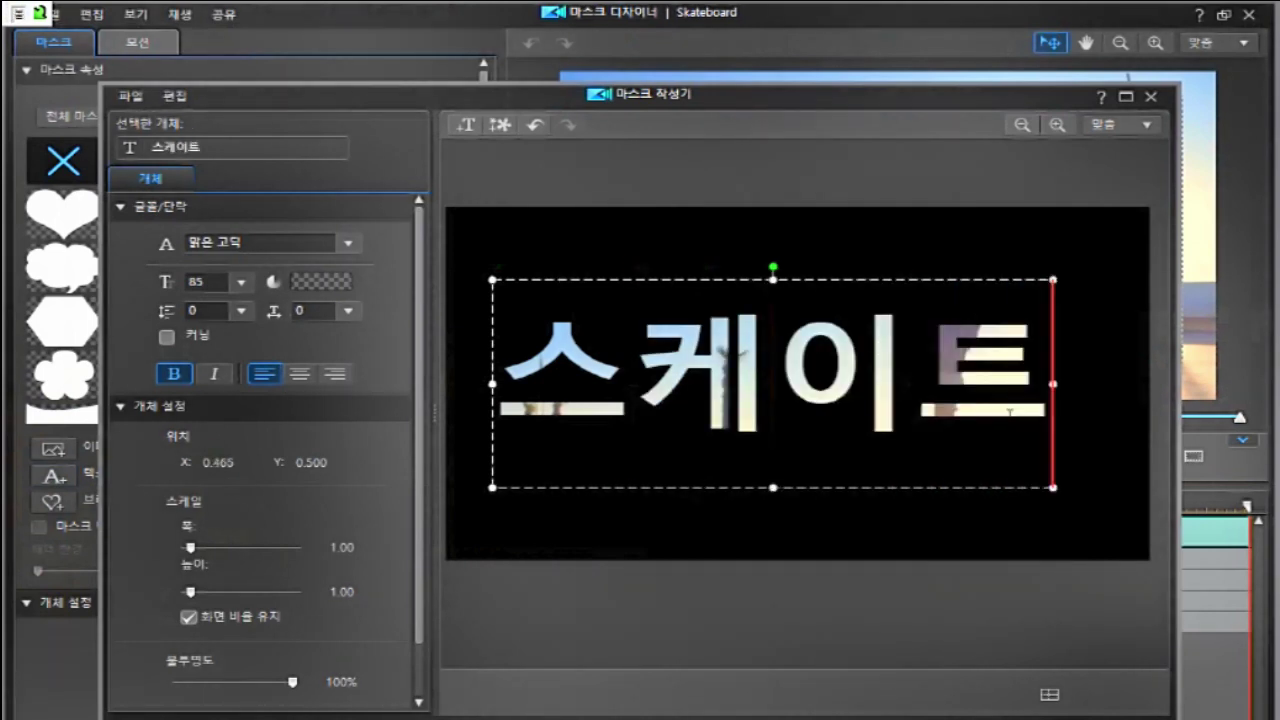
text(보드)
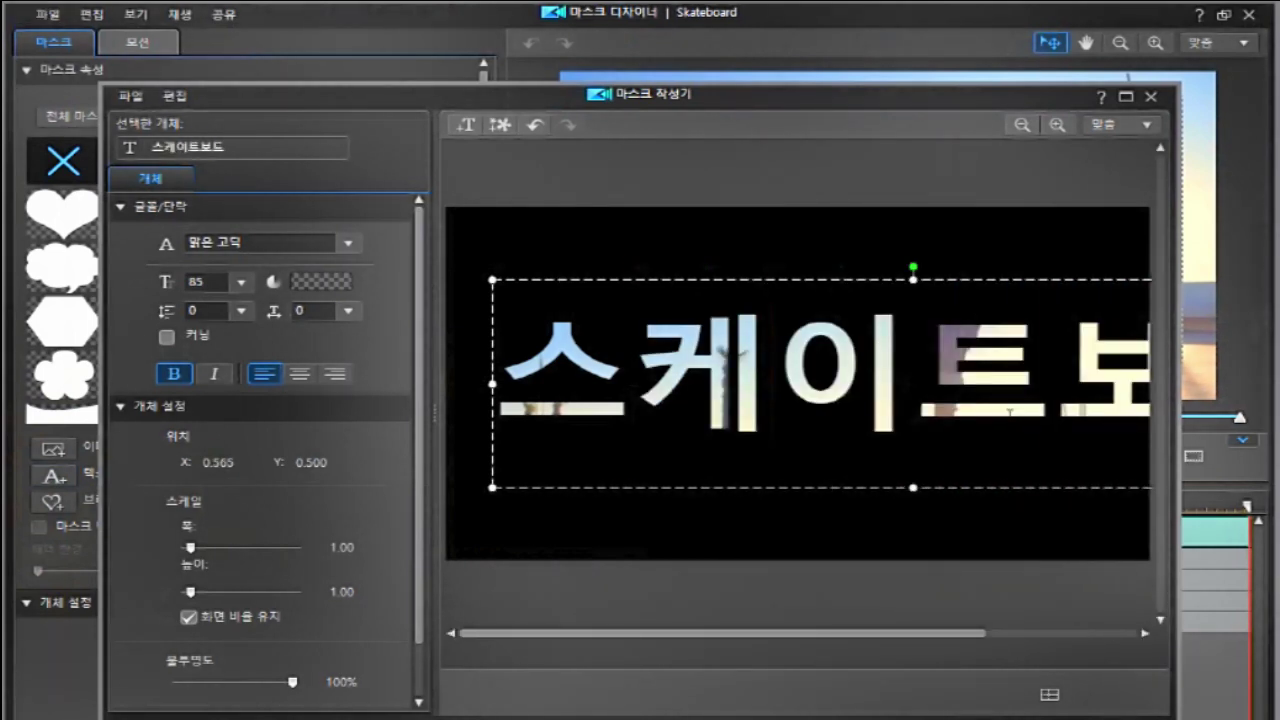
Scale the mask text to 0.70 in width and height and move it to about X 0.514, Y 0.639.
click(818, 275)
drag(818, 275, 772, 352)
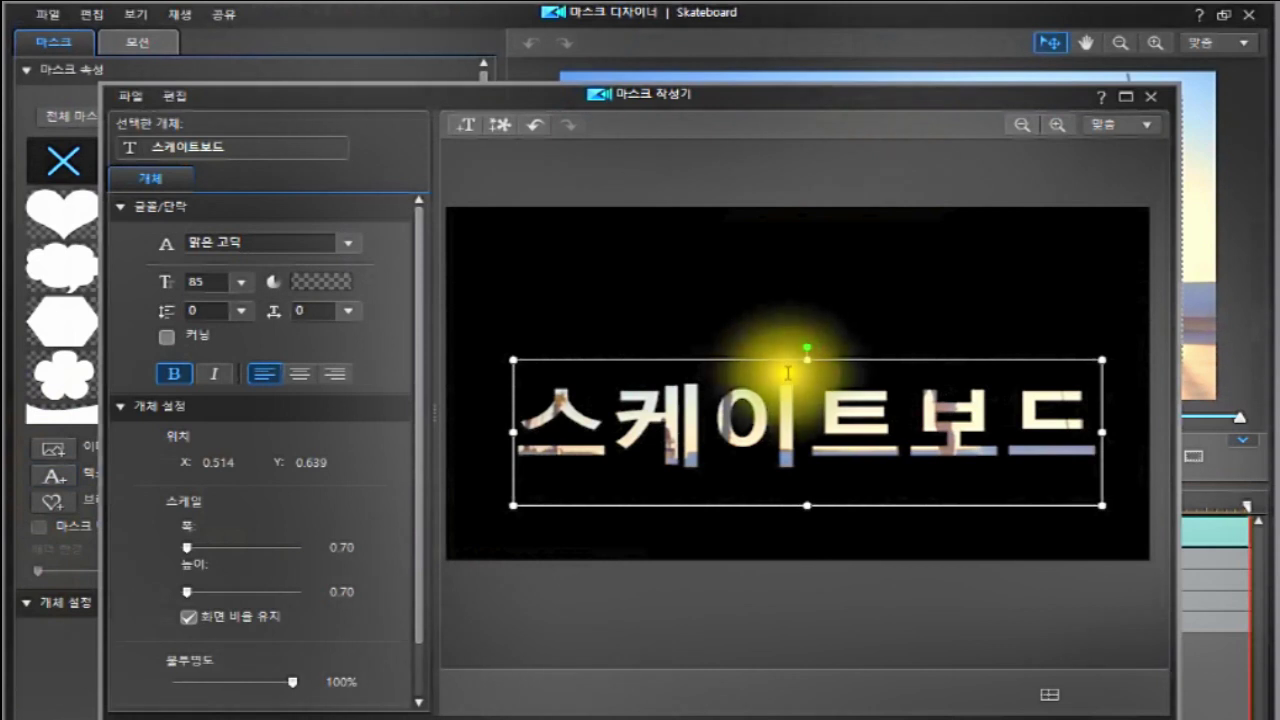
click(420, 368)
drag(420, 368, 417, 520)
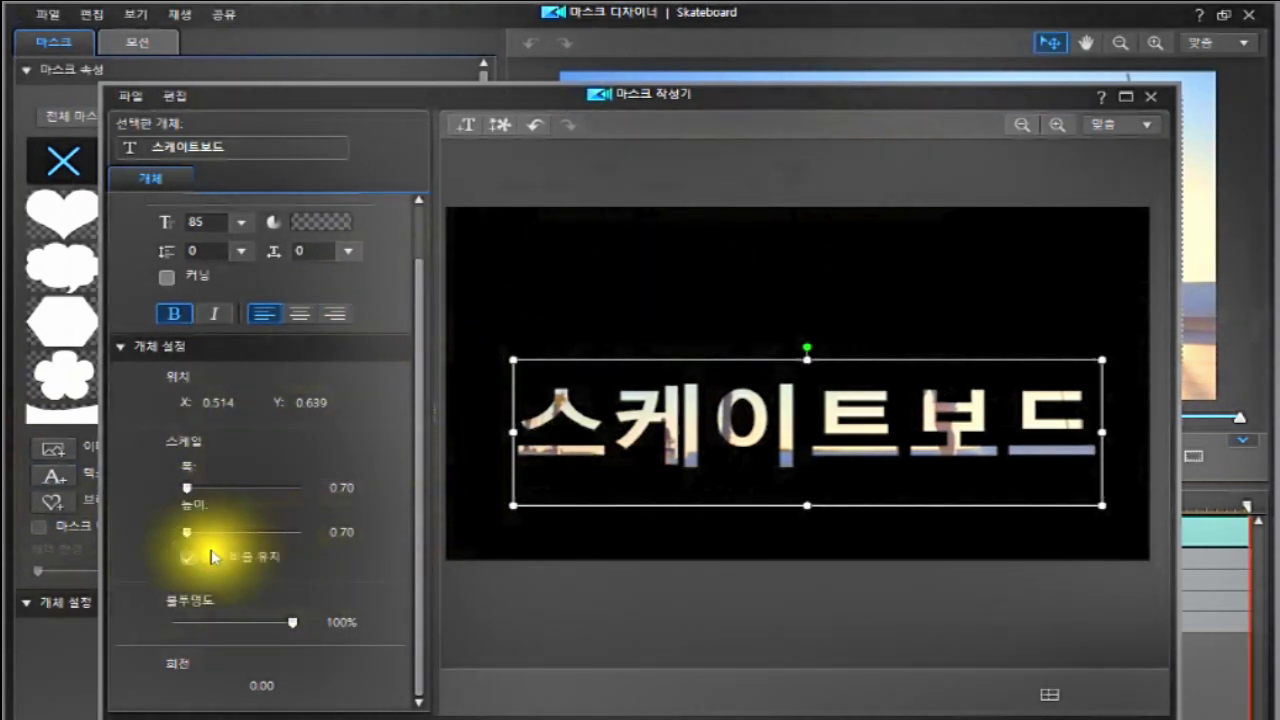
Align the mask text to the left edge of the canvas.
drag(670, 95, 670, 40)
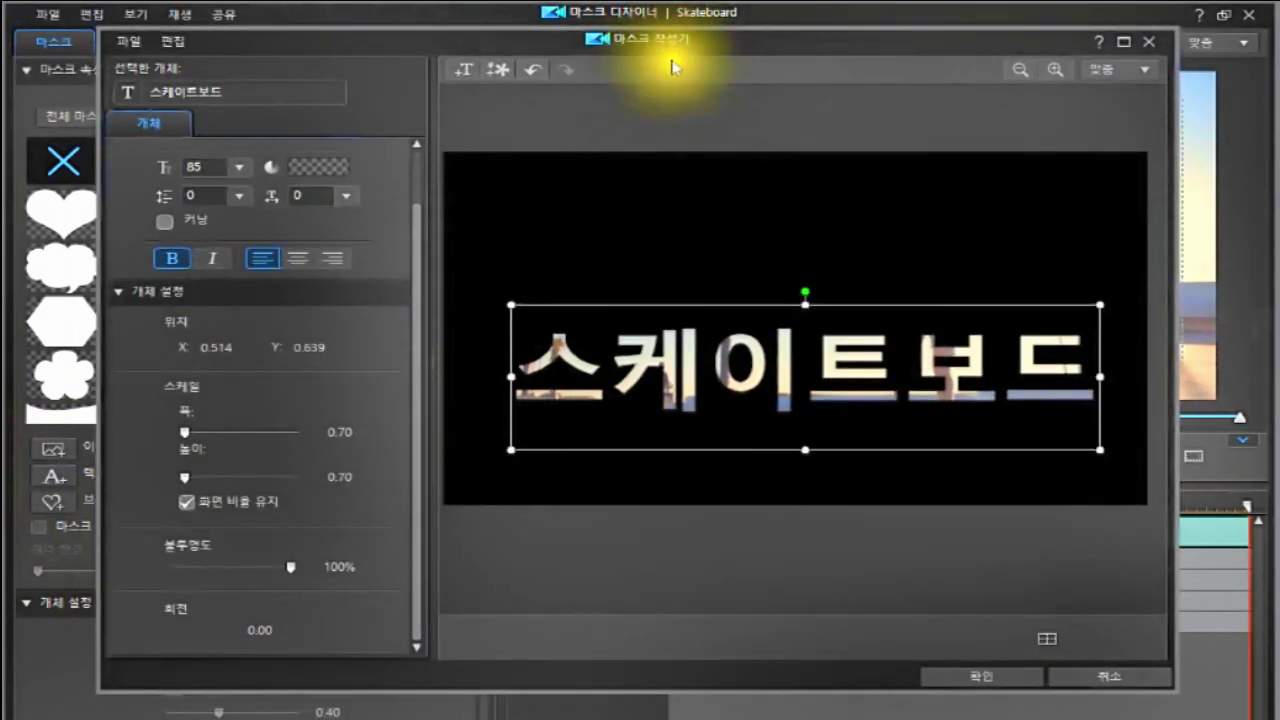
click(1044, 642)
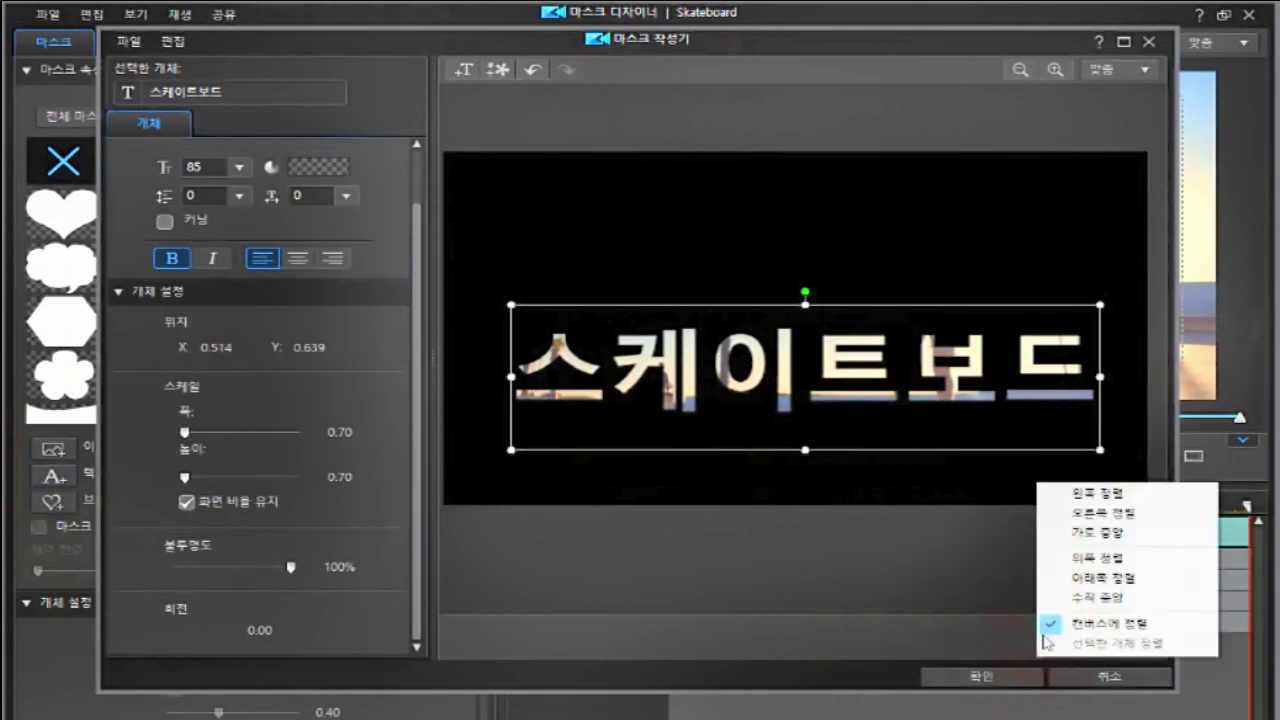
click(1100, 494)
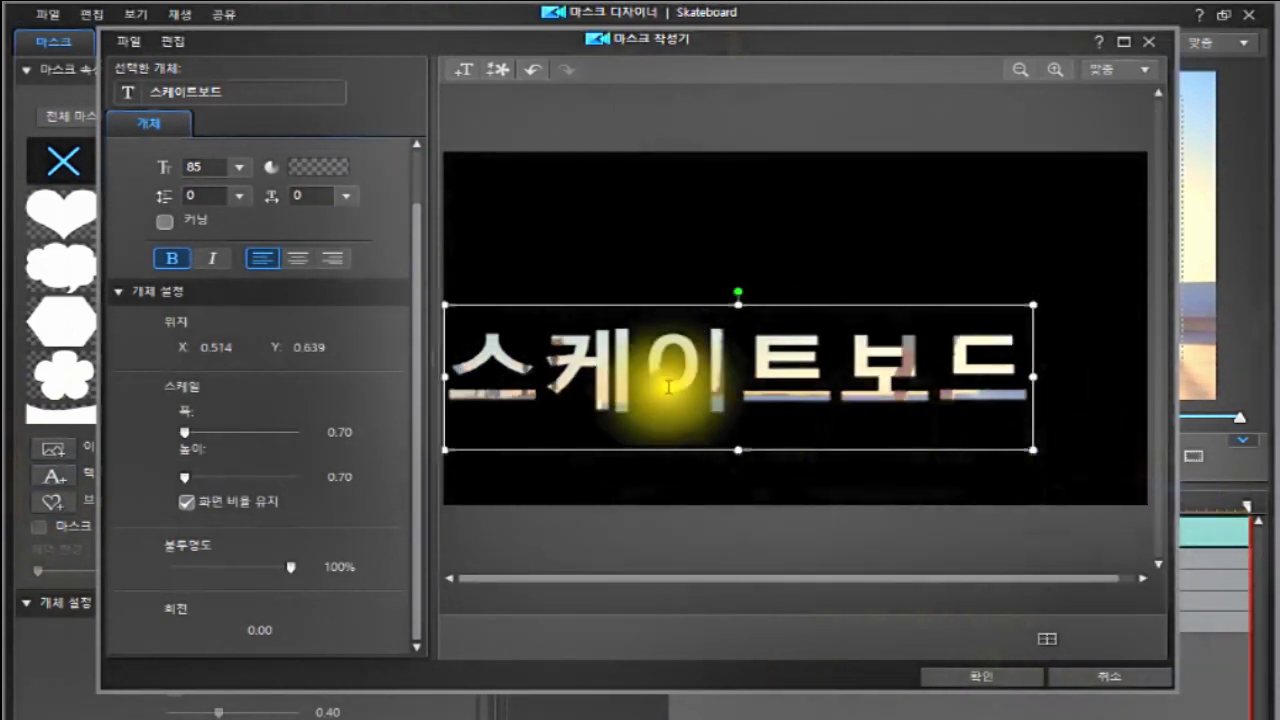
Center the mask text horizontally on the canvas, then try top alignment before centering it vertically.
click(1044, 642)
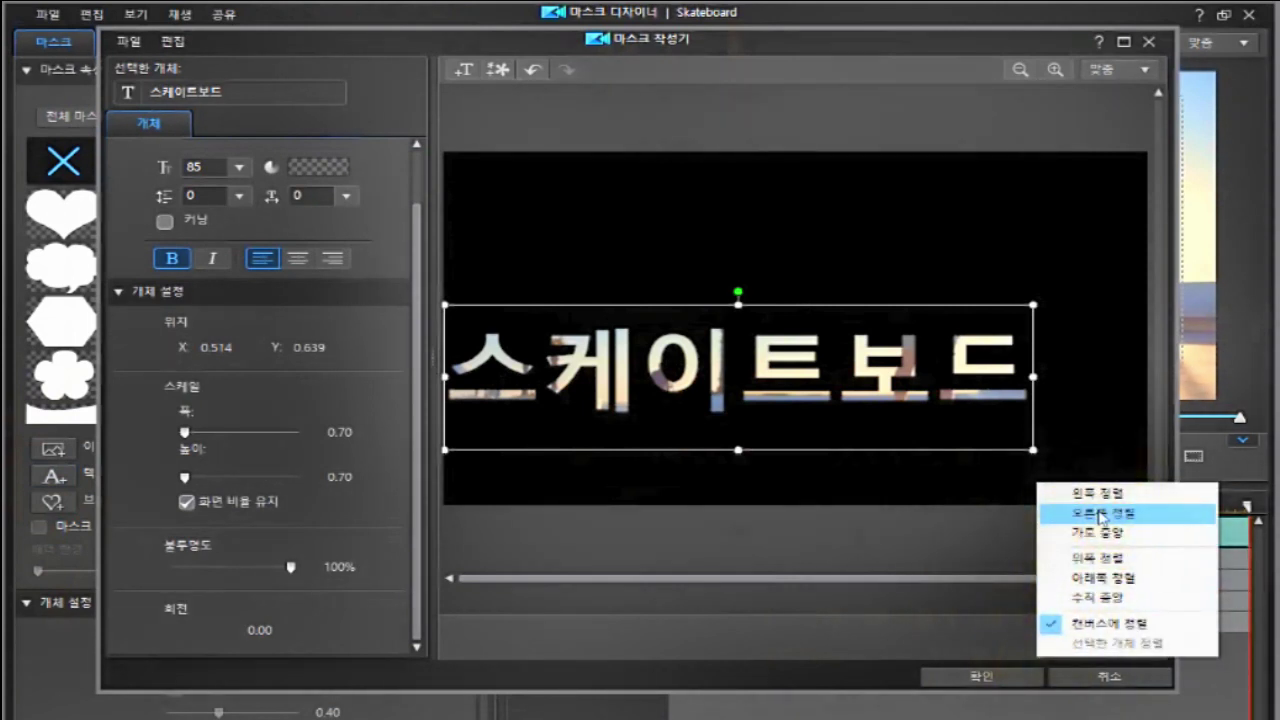
click(1103, 533)
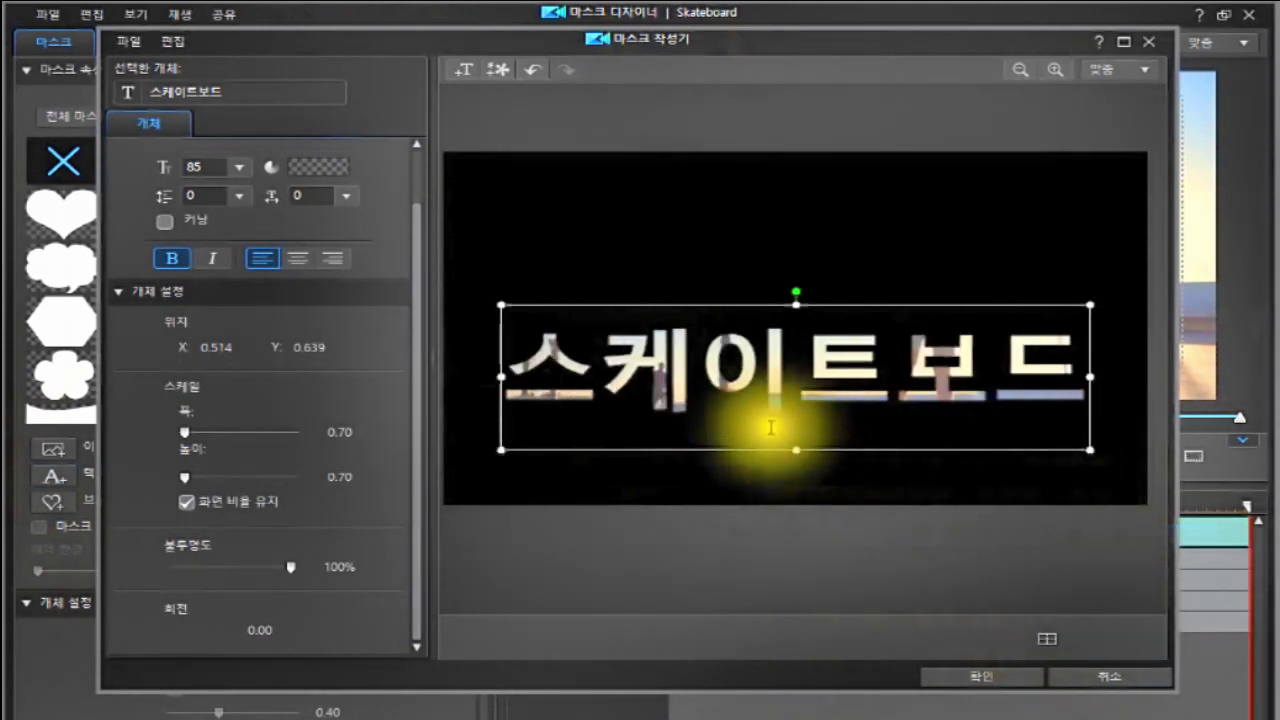
click(1047, 640)
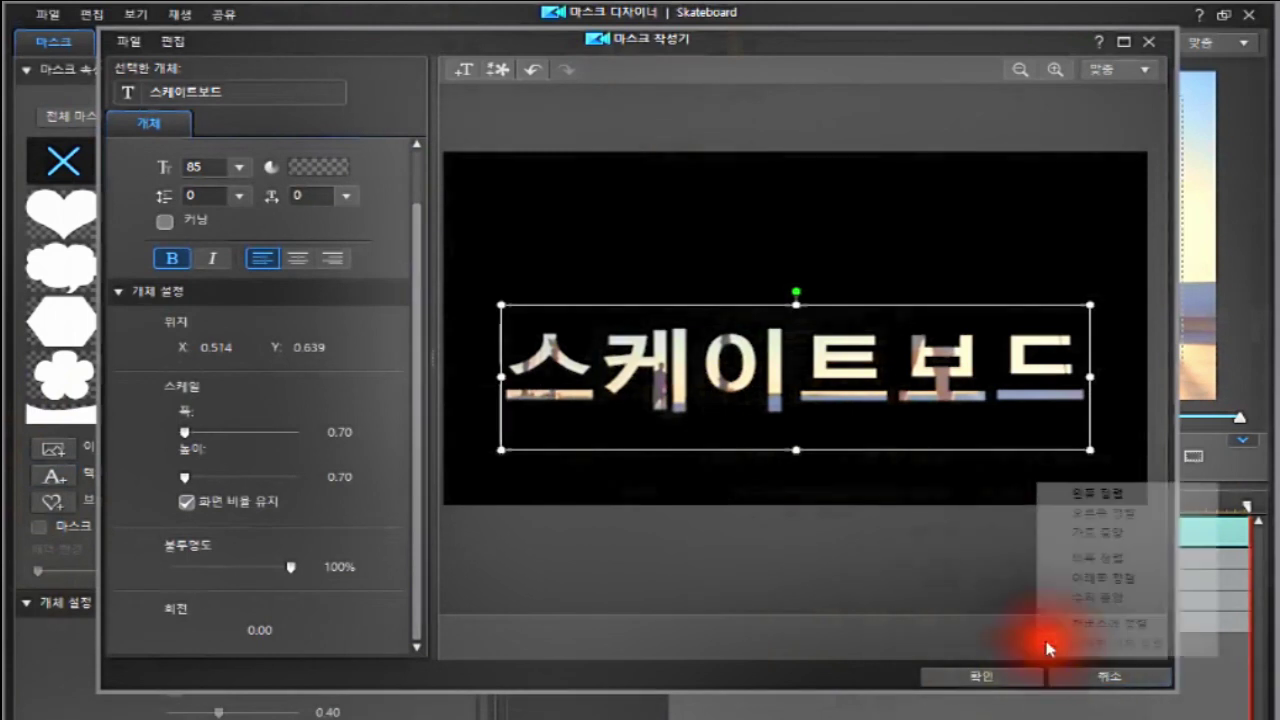
click(1095, 560)
click(1047, 640)
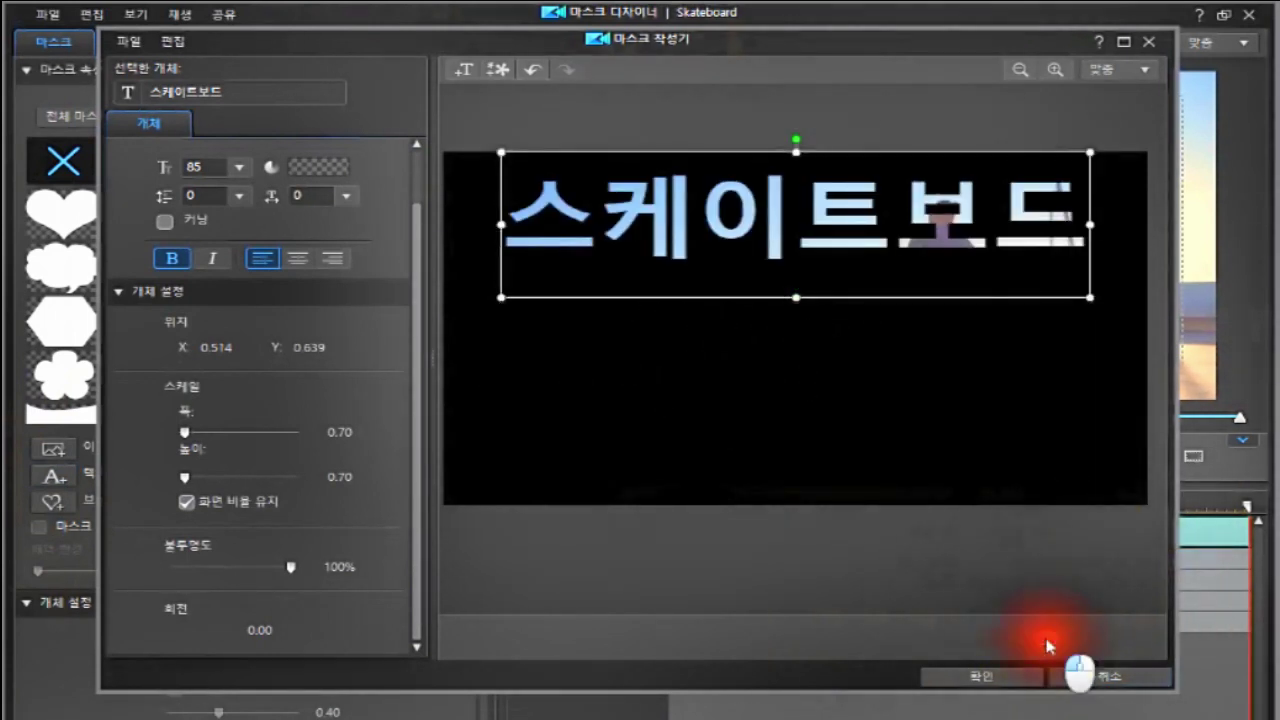
click(1095, 605)
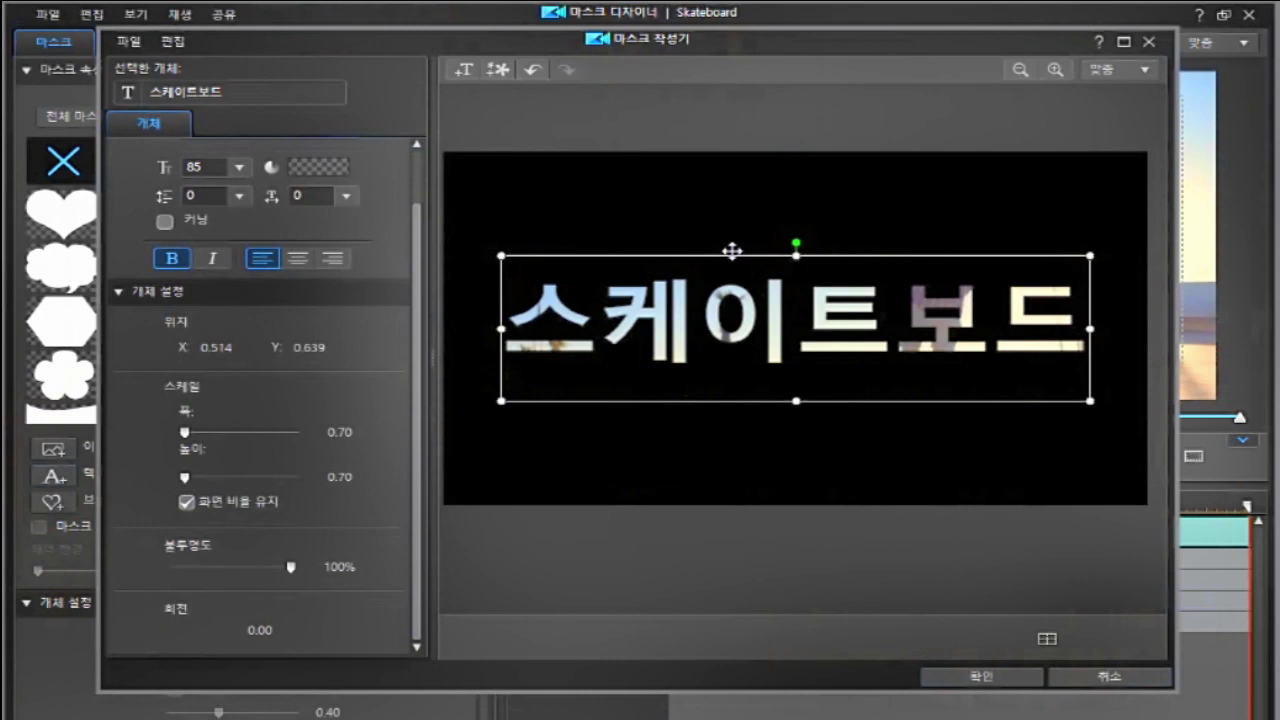
Move the mask text down to about X 0.493, Y 0.740 and accept the text mask.
drag(732, 251, 729, 334)
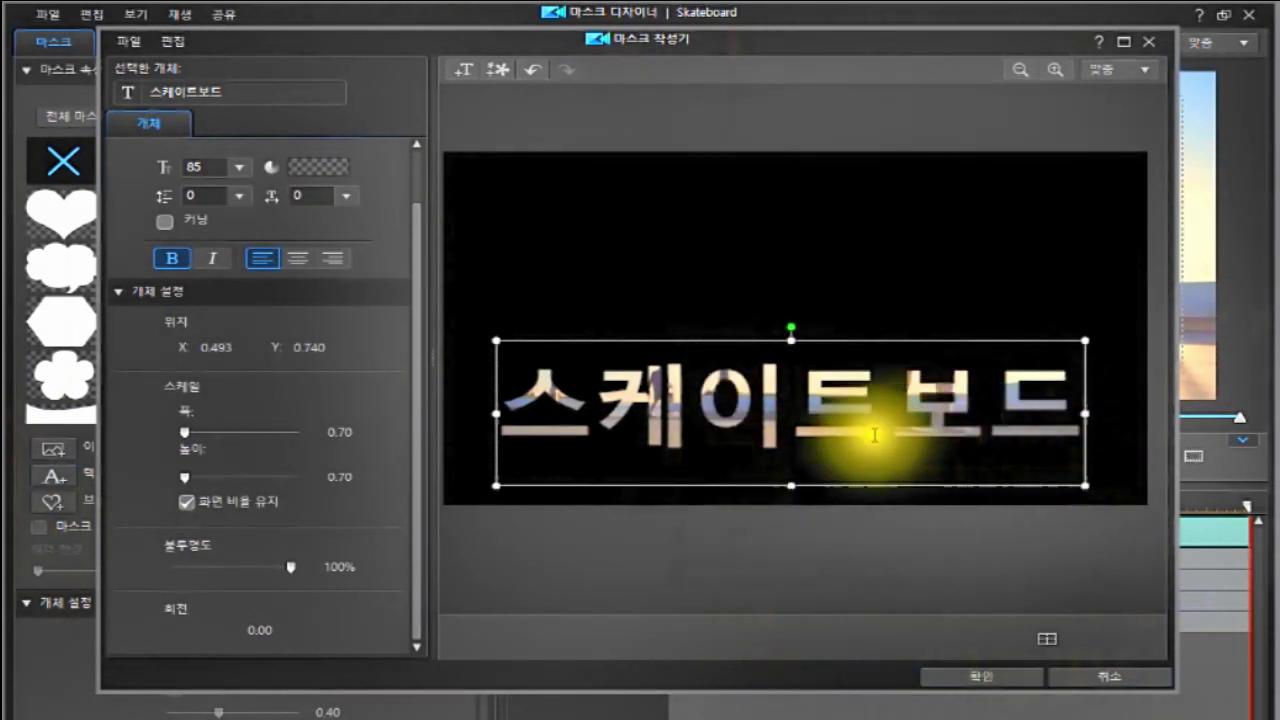
click(997, 684)
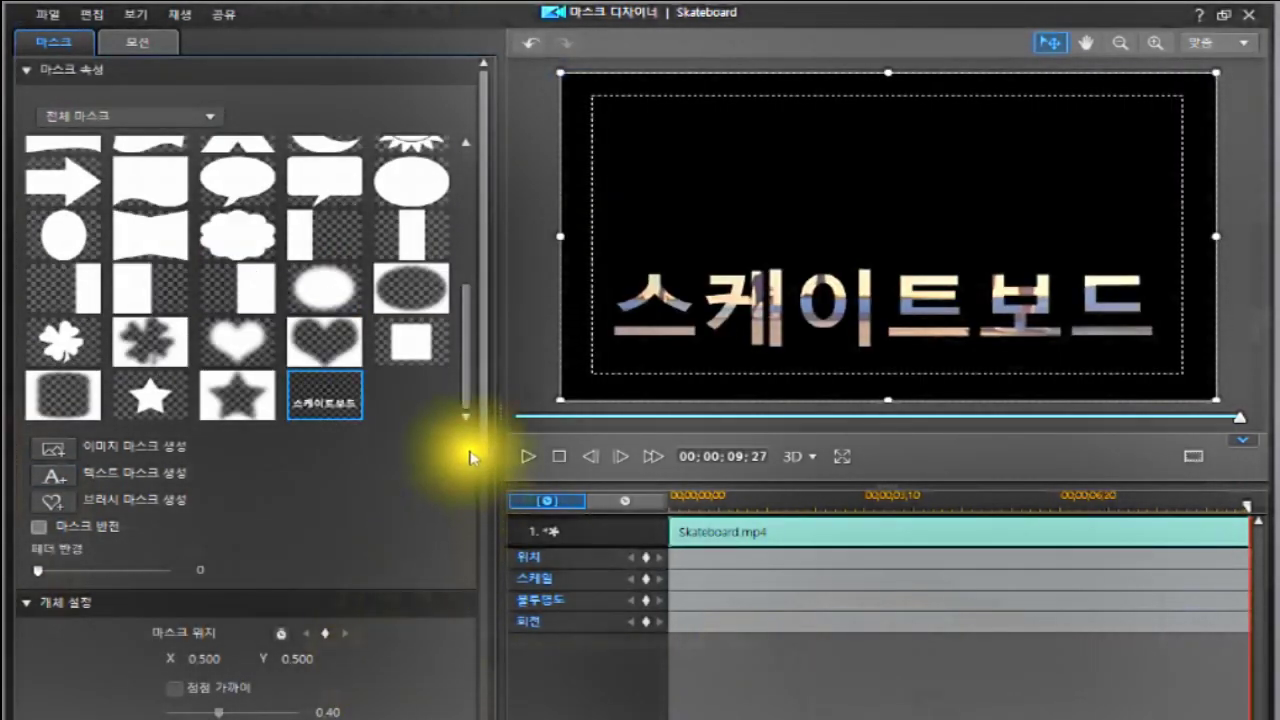
Enable keeping the mask's aspect ratio and set the mask opacity to 61%.
drag(481, 412, 486, 700)
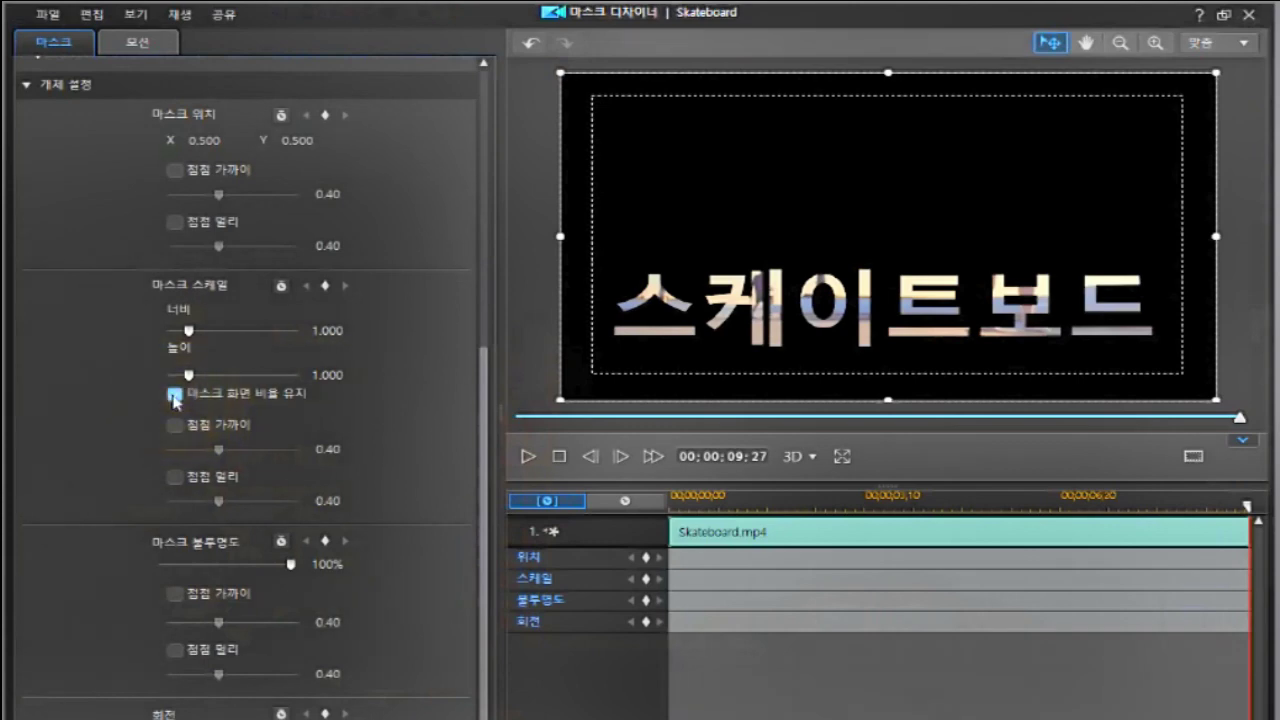
click(174, 395)
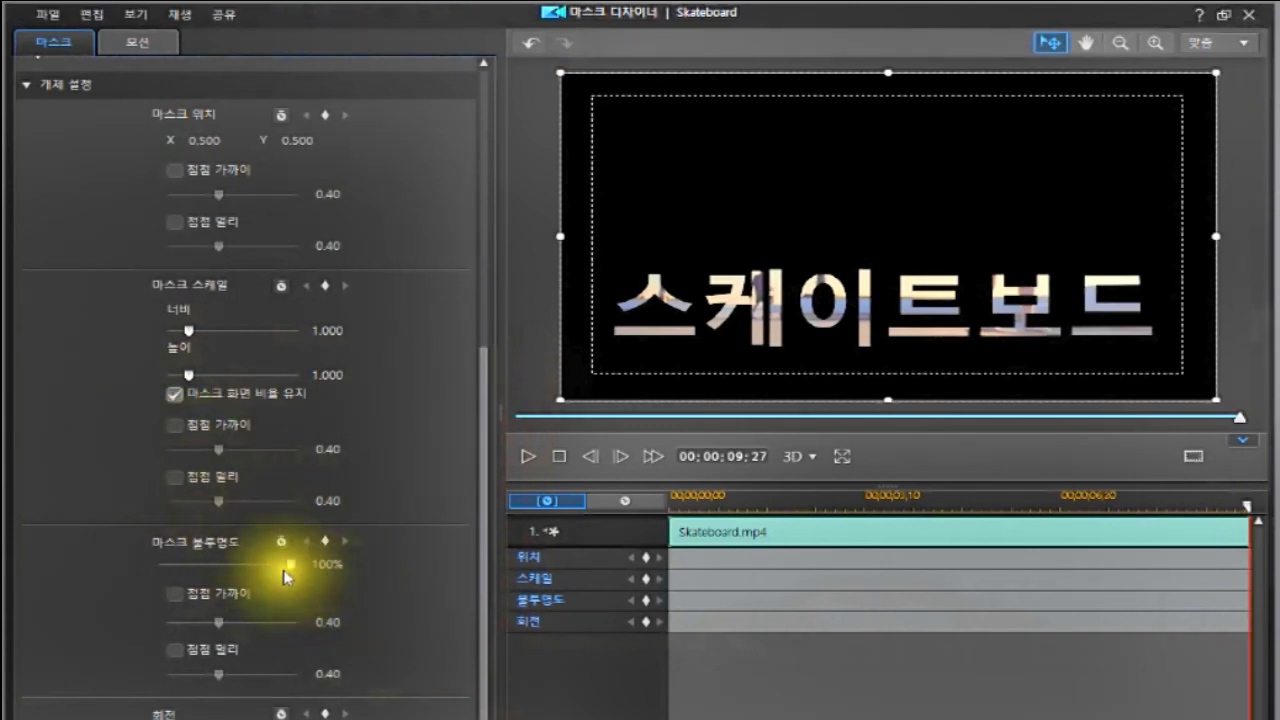
drag(279, 563, 236, 599)
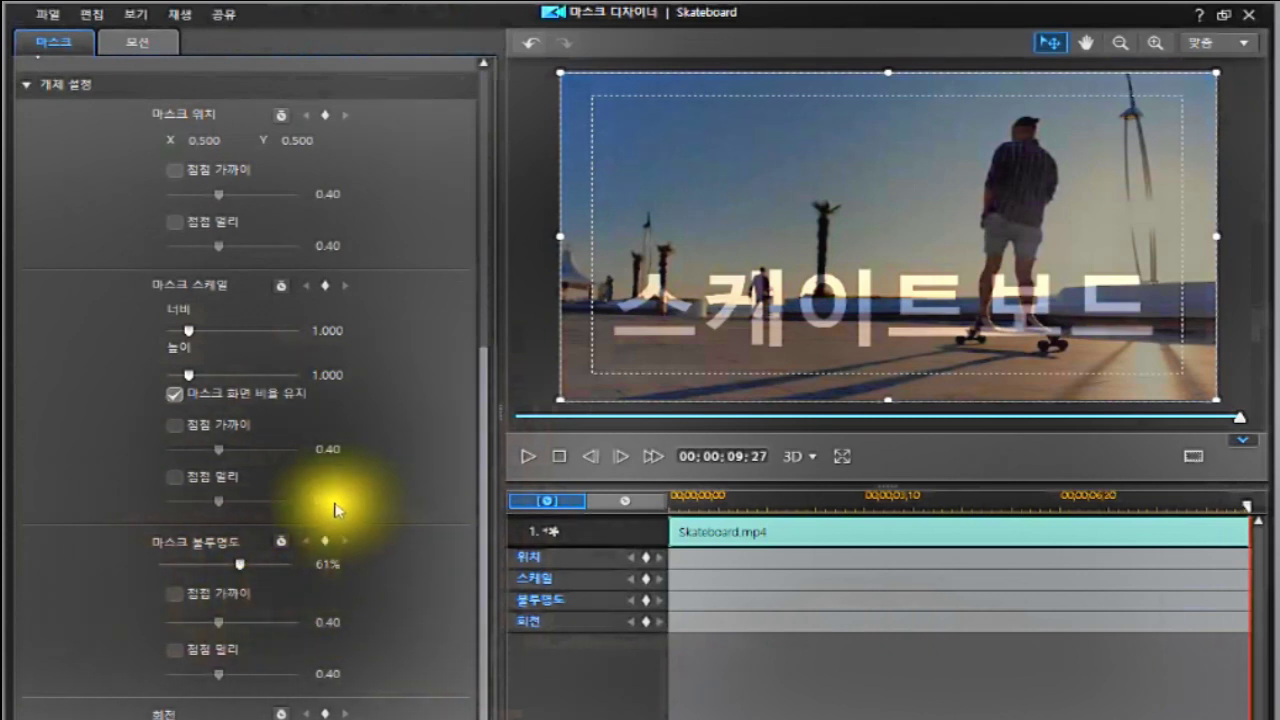
Open the mask's motion settings and enlarge the keyframe timeline area.
click(143, 47)
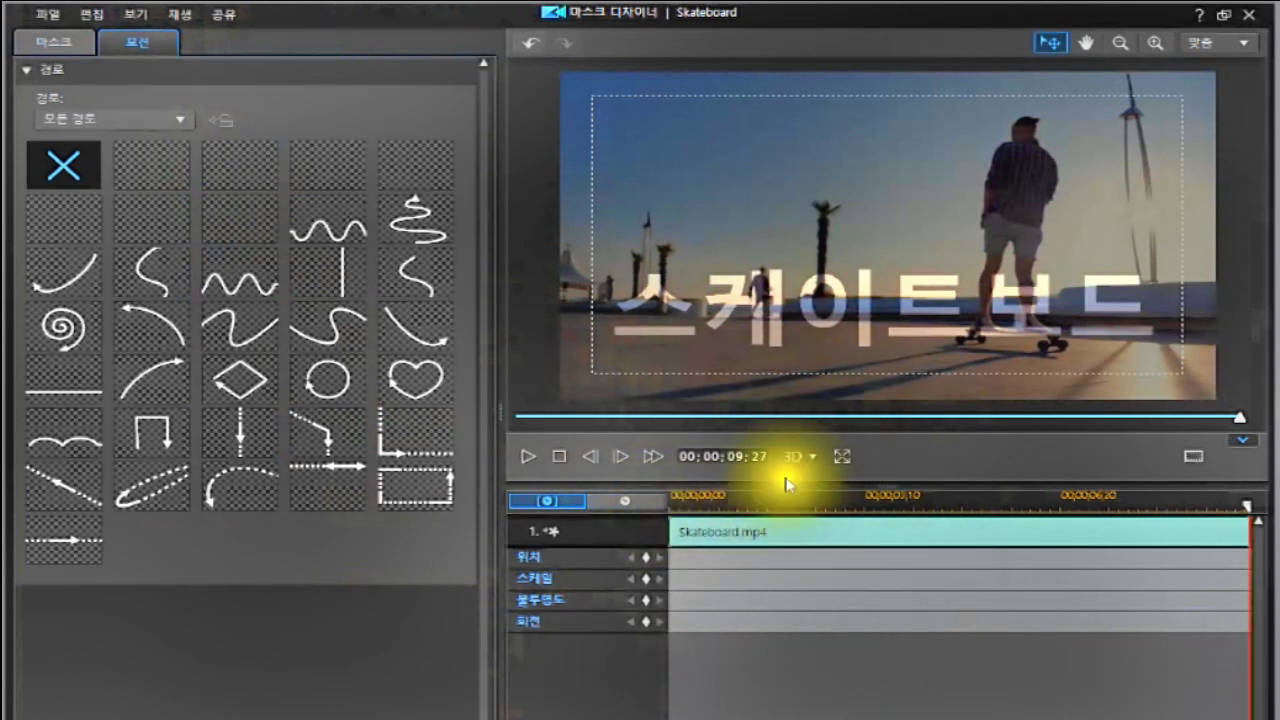
drag(785, 483, 786, 451)
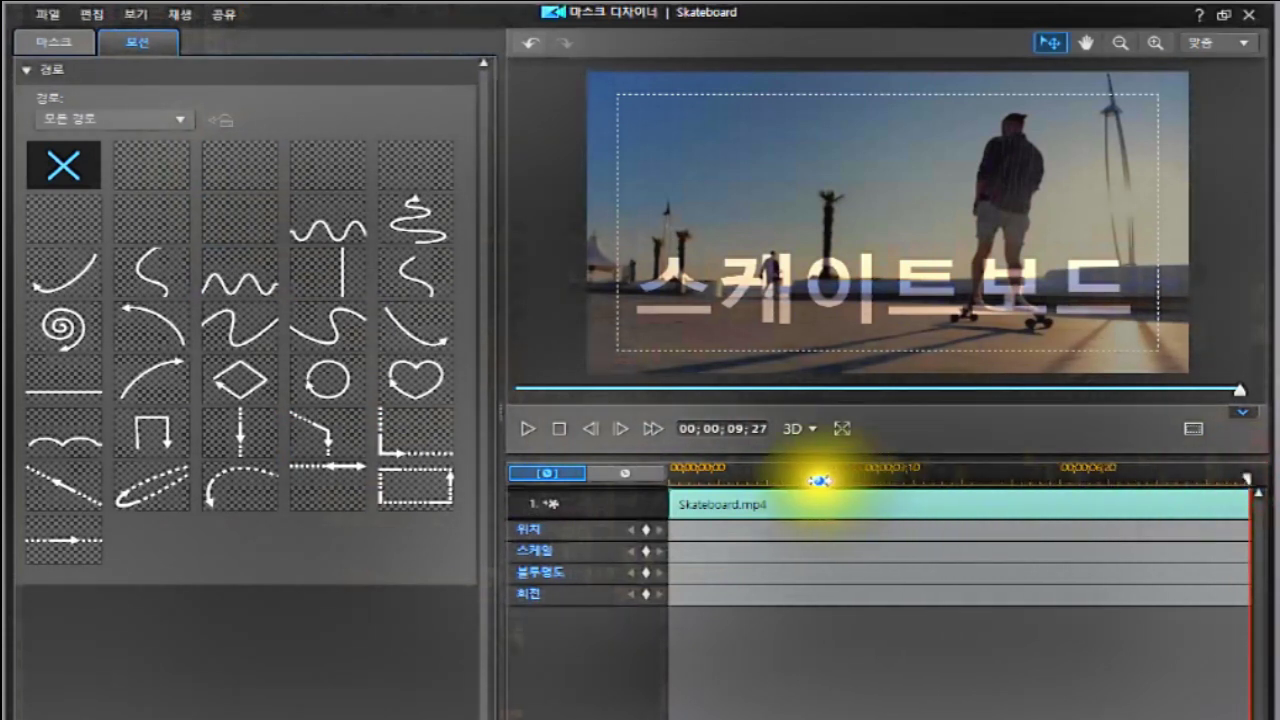
Move the playhead to 00;00;02;24 and return it to the start of the clip.
click(556, 428)
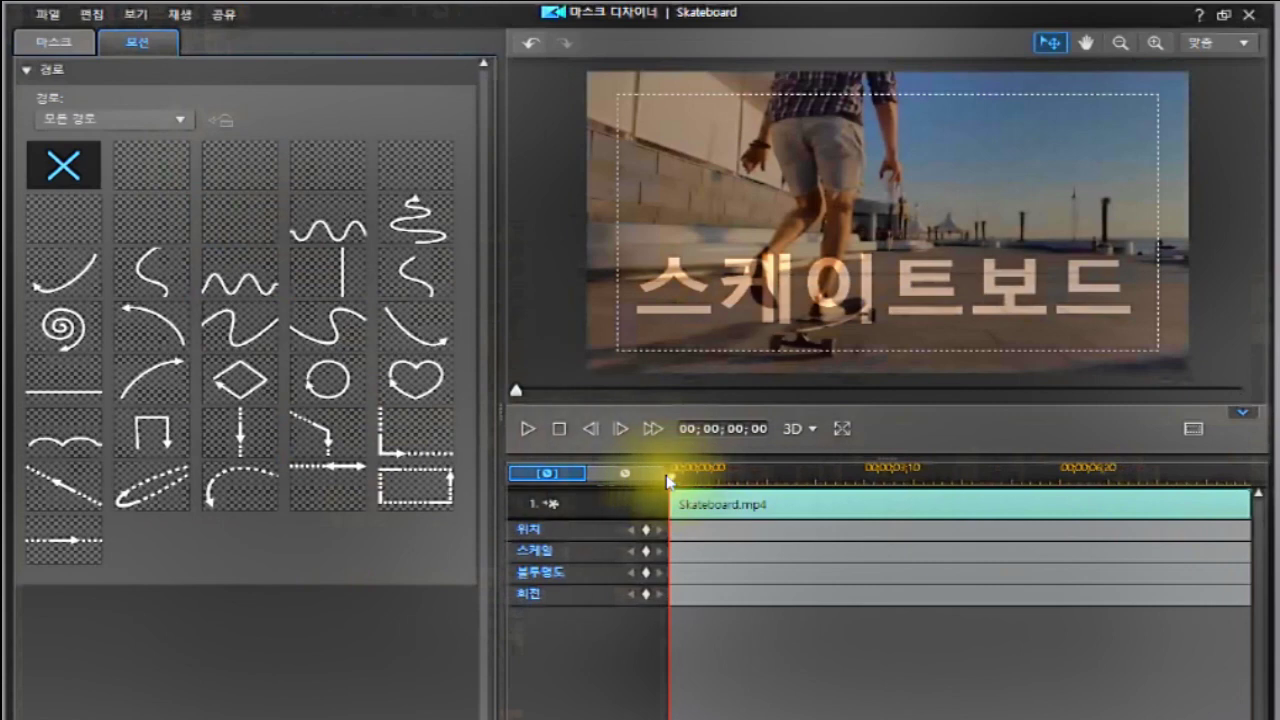
drag(708, 484, 666, 498)
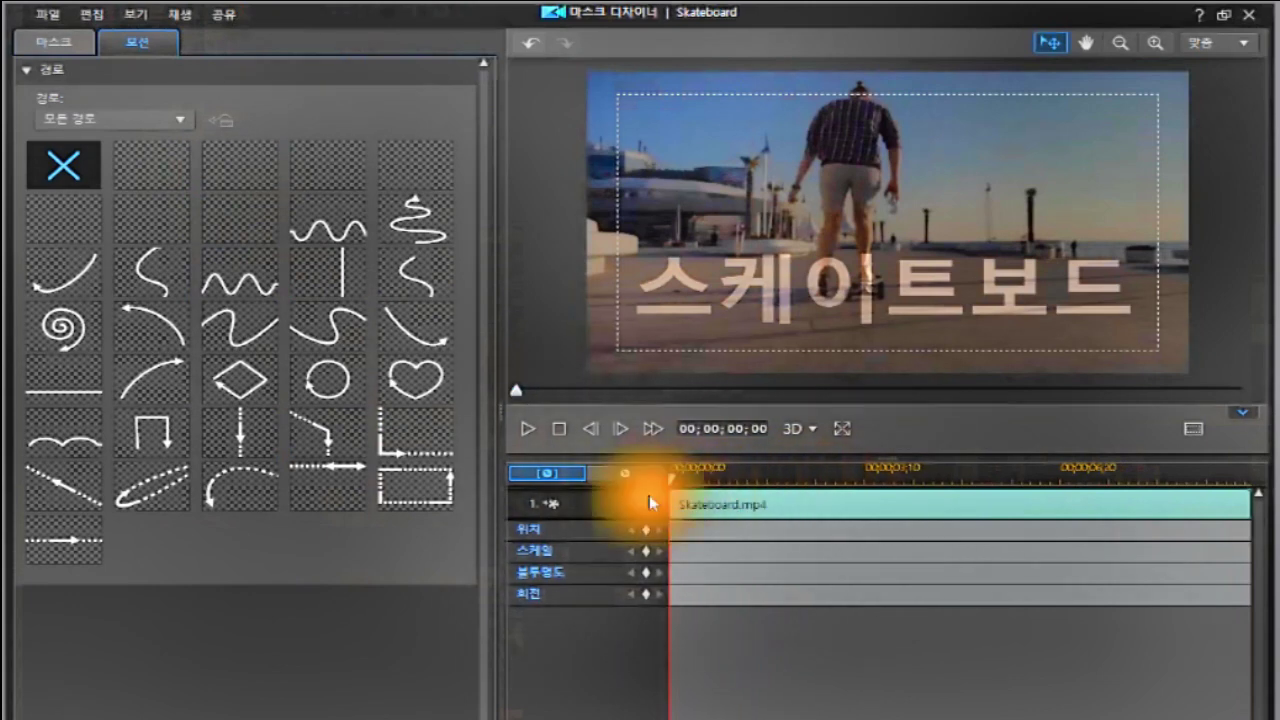
click(832, 468)
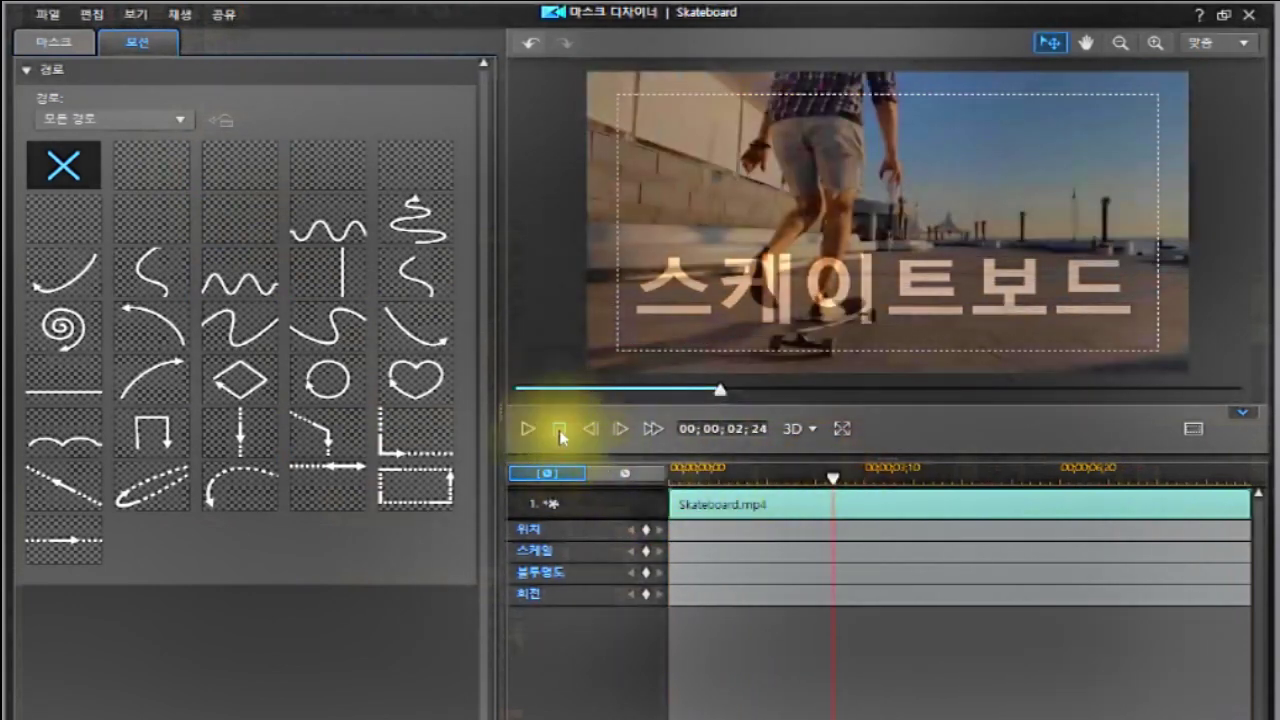
click(559, 432)
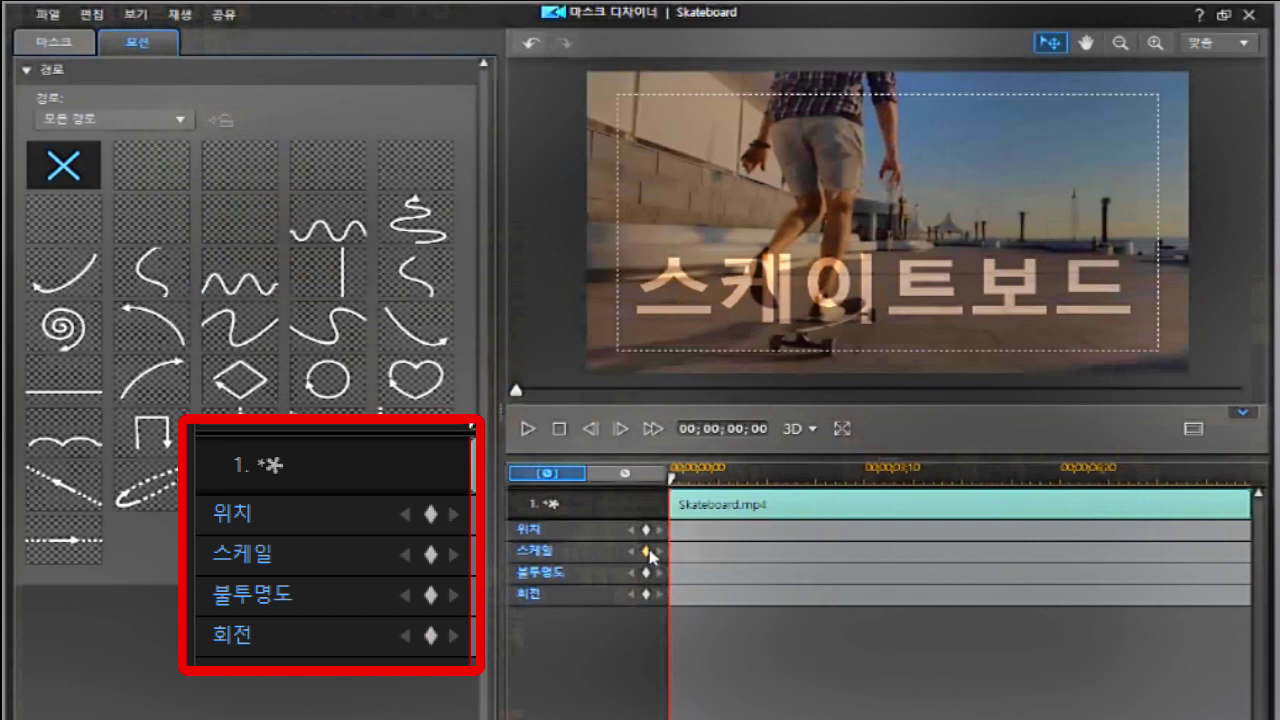
Add a position keyframe for the mask at 00;00;00;00.
click(647, 553)
click(648, 529)
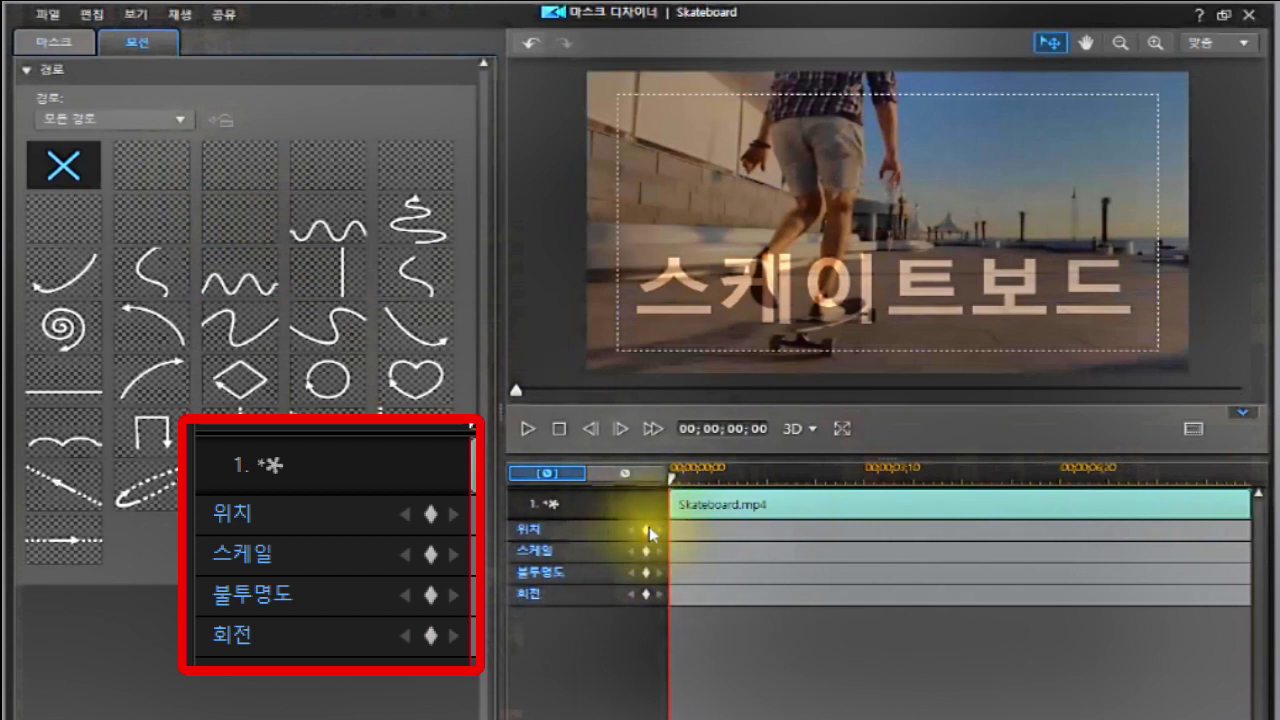
click(647, 530)
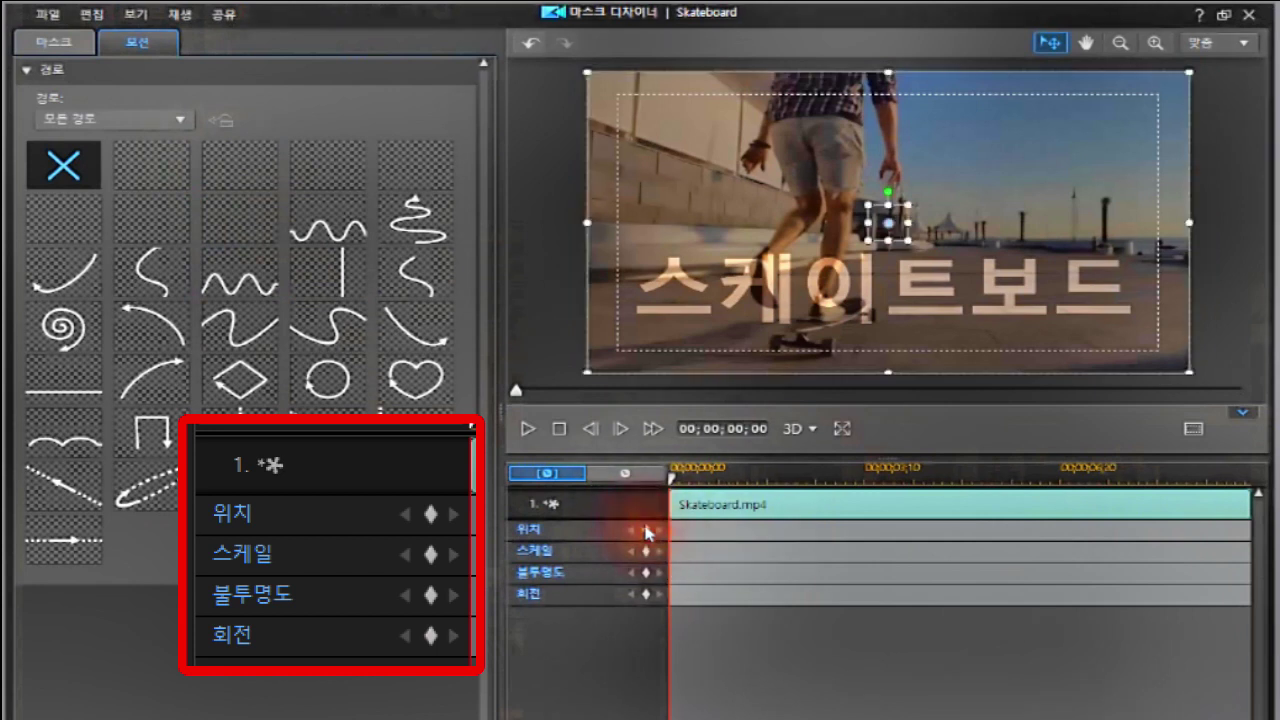
click(645, 530)
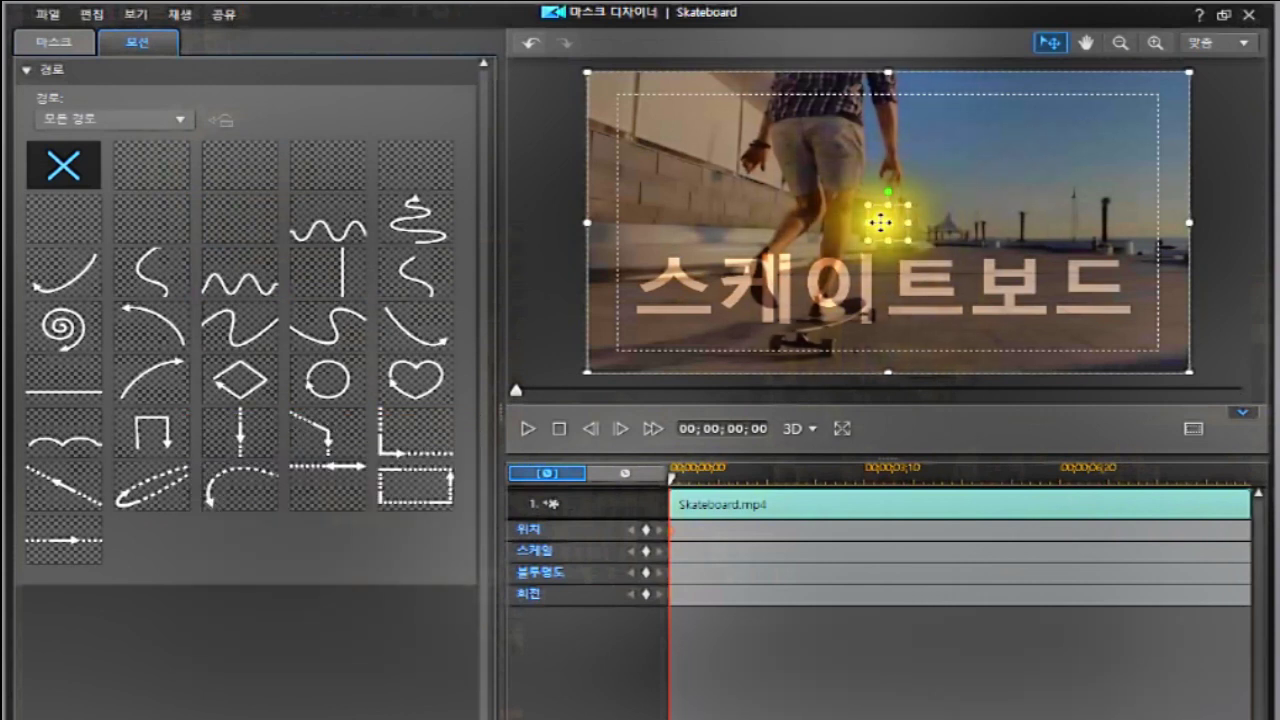
Move the mask horizontally past the right edge of the video frame at the first position keyframe.
click(888, 222)
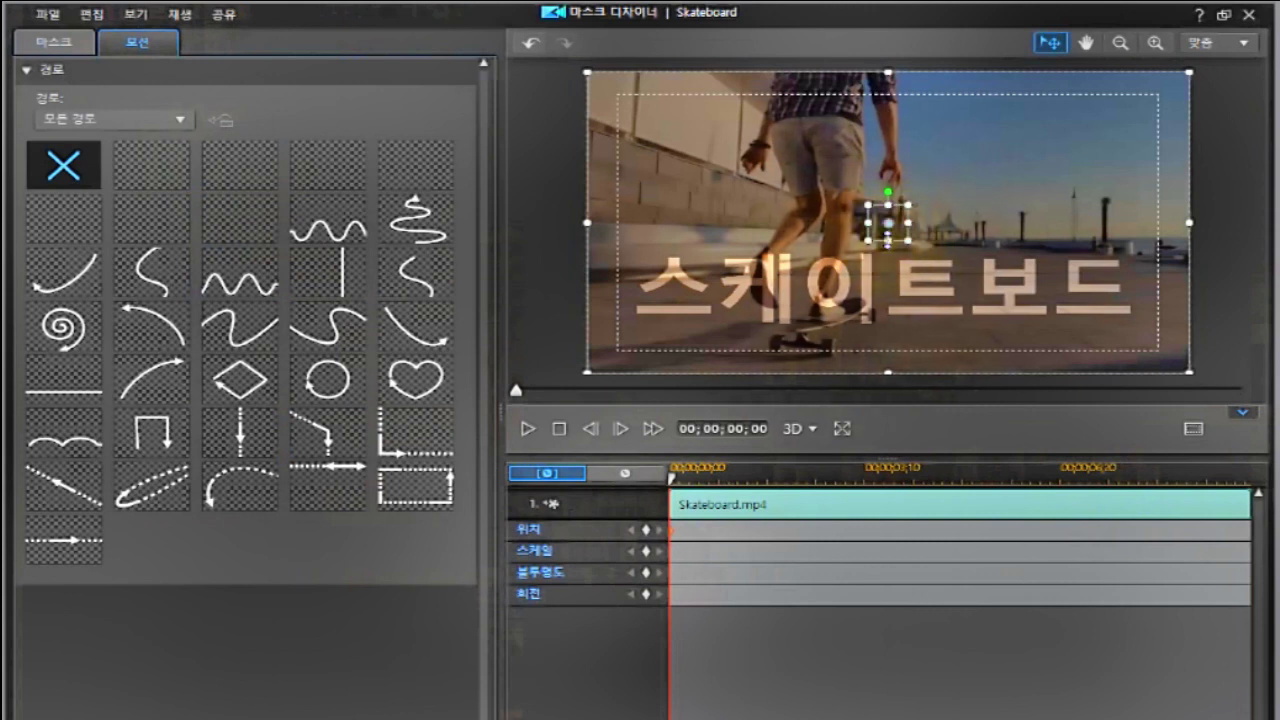
click(886, 227)
click(886, 222)
drag(886, 222, 1268, 228)
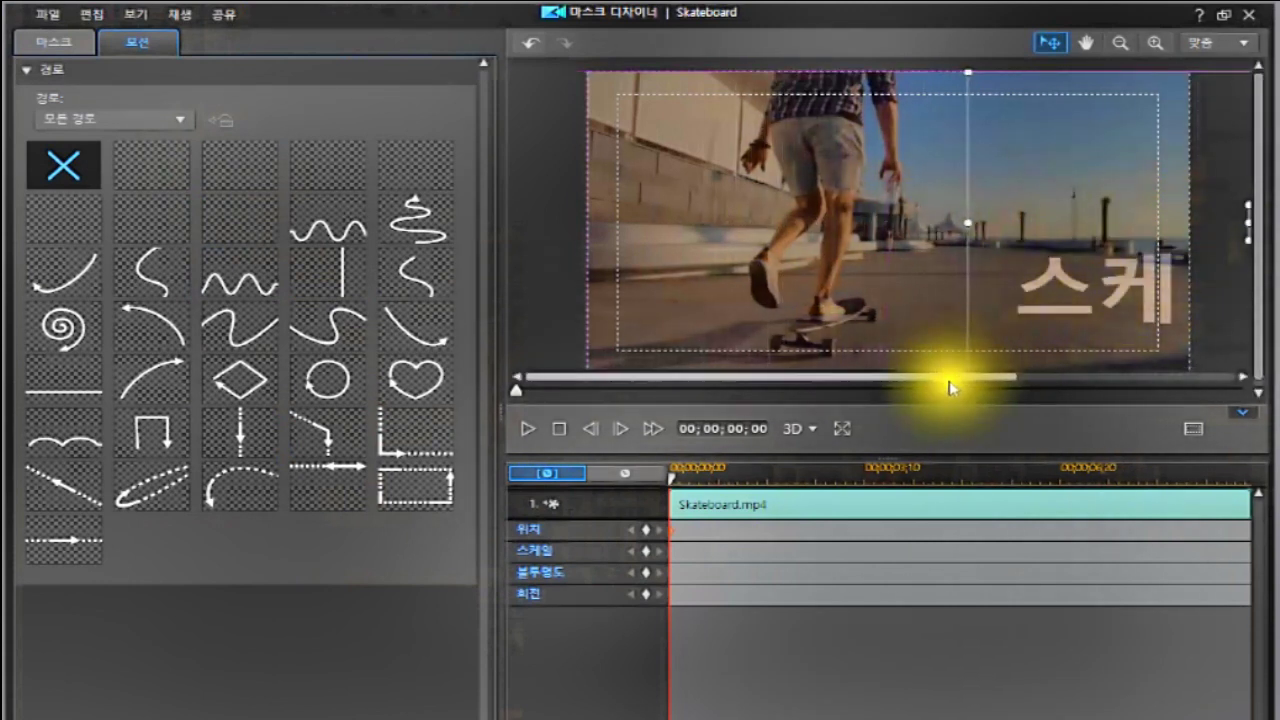
drag(937, 382, 943, 374)
drag(857, 380, 1030, 378)
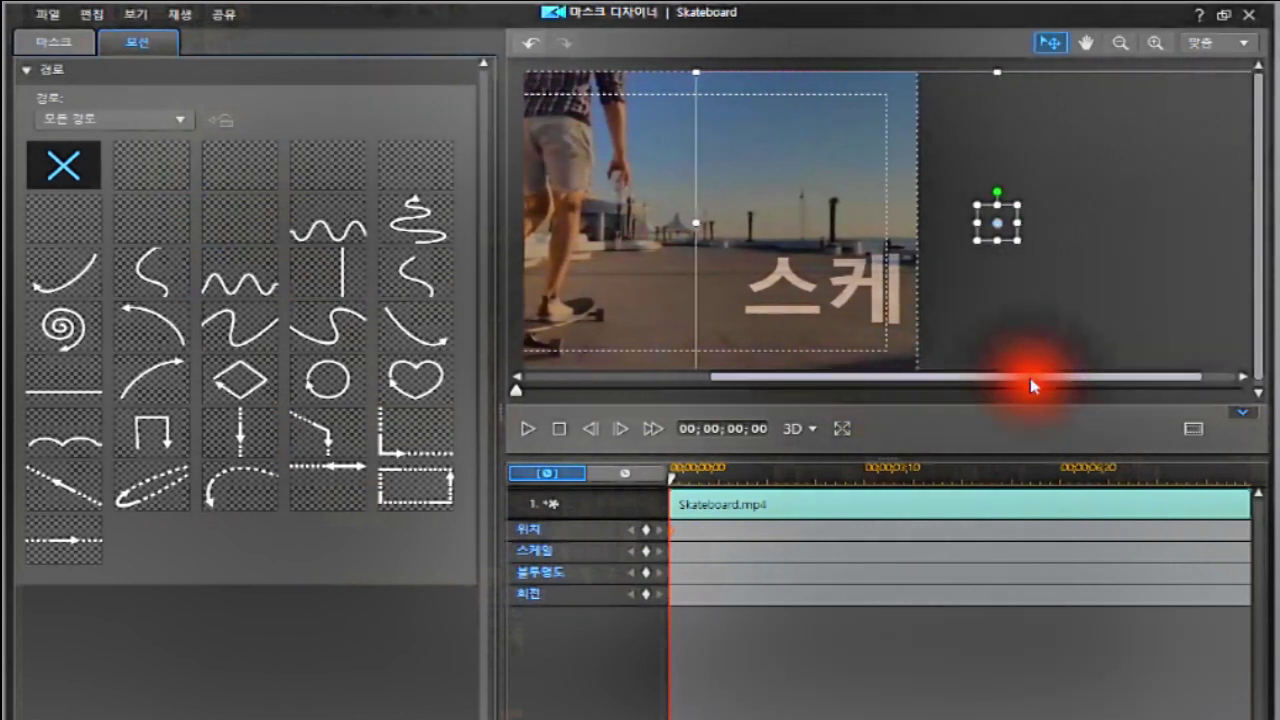
click(995, 229)
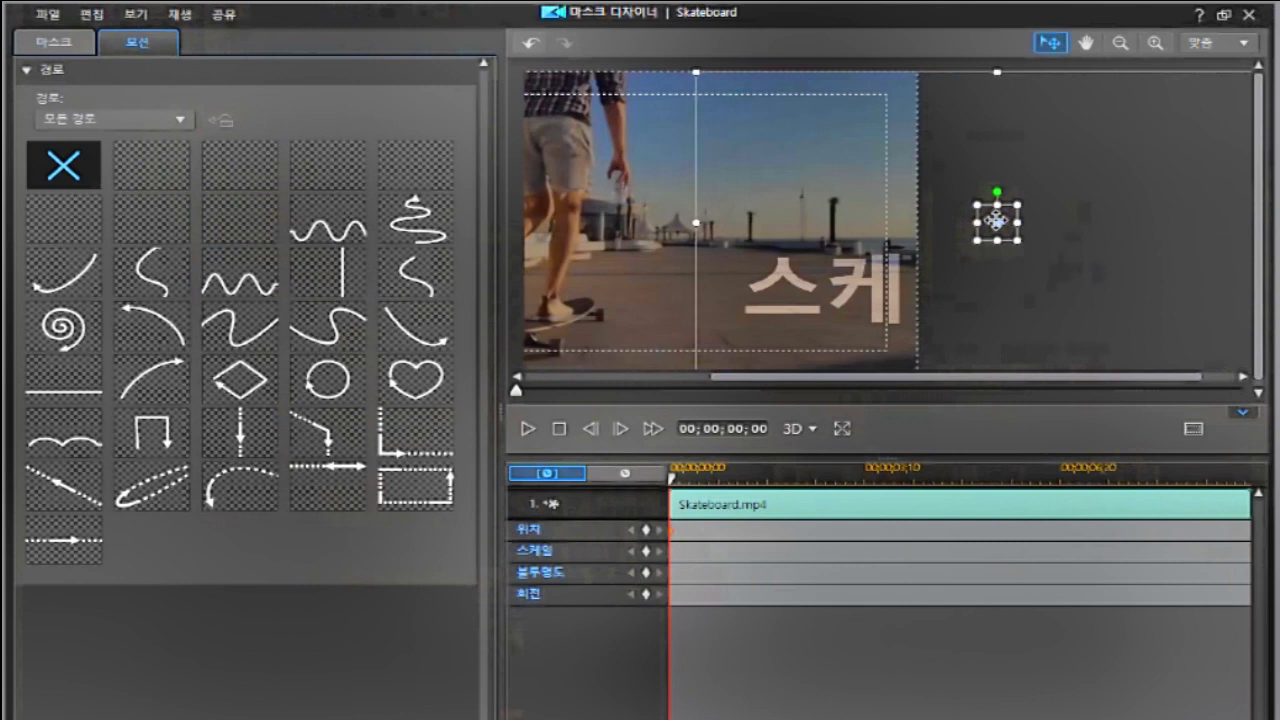
click(995, 221)
drag(995, 221, 1147, 221)
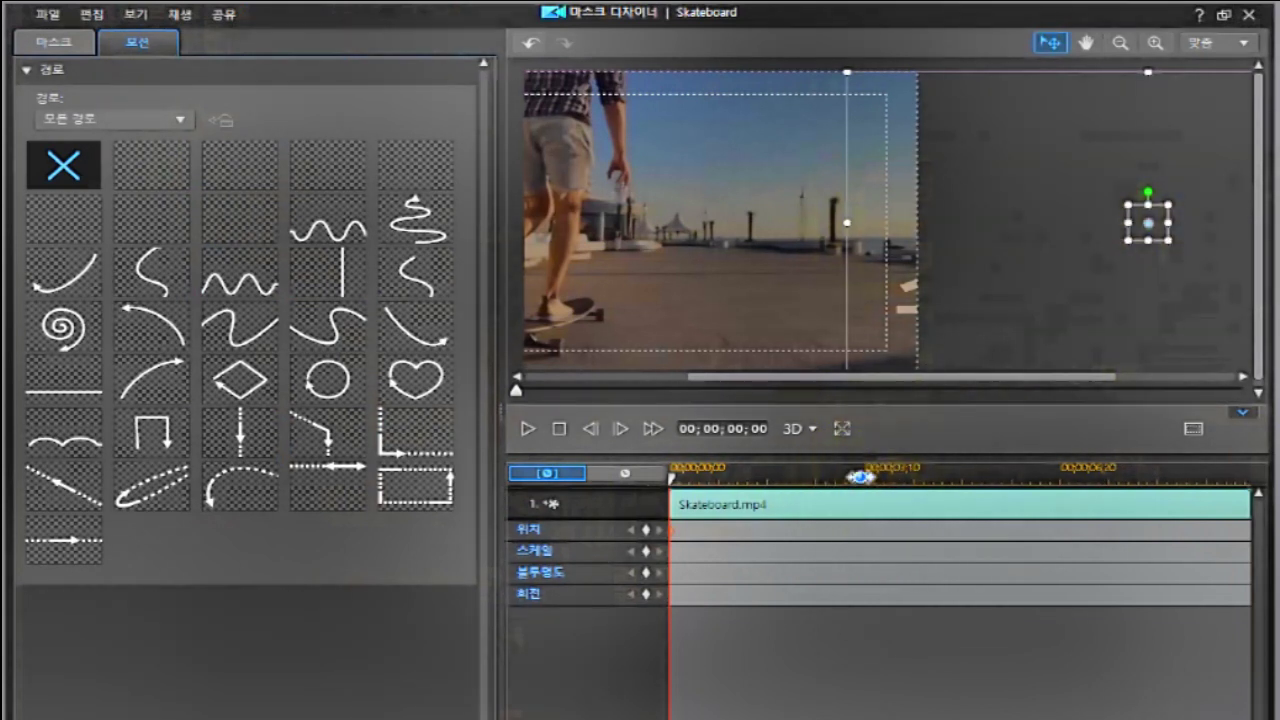
Add a new position keyframe for the mask at 00;00;03;08 and select it.
click(859, 477)
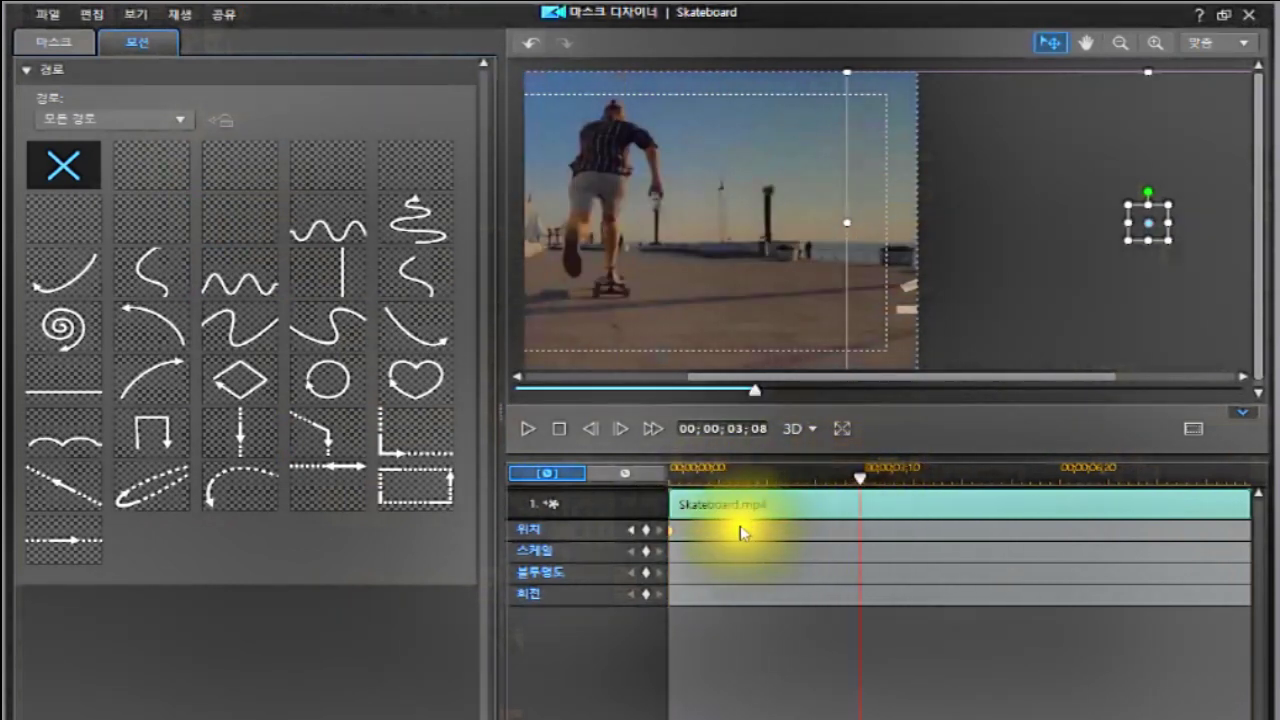
right_click(857, 530)
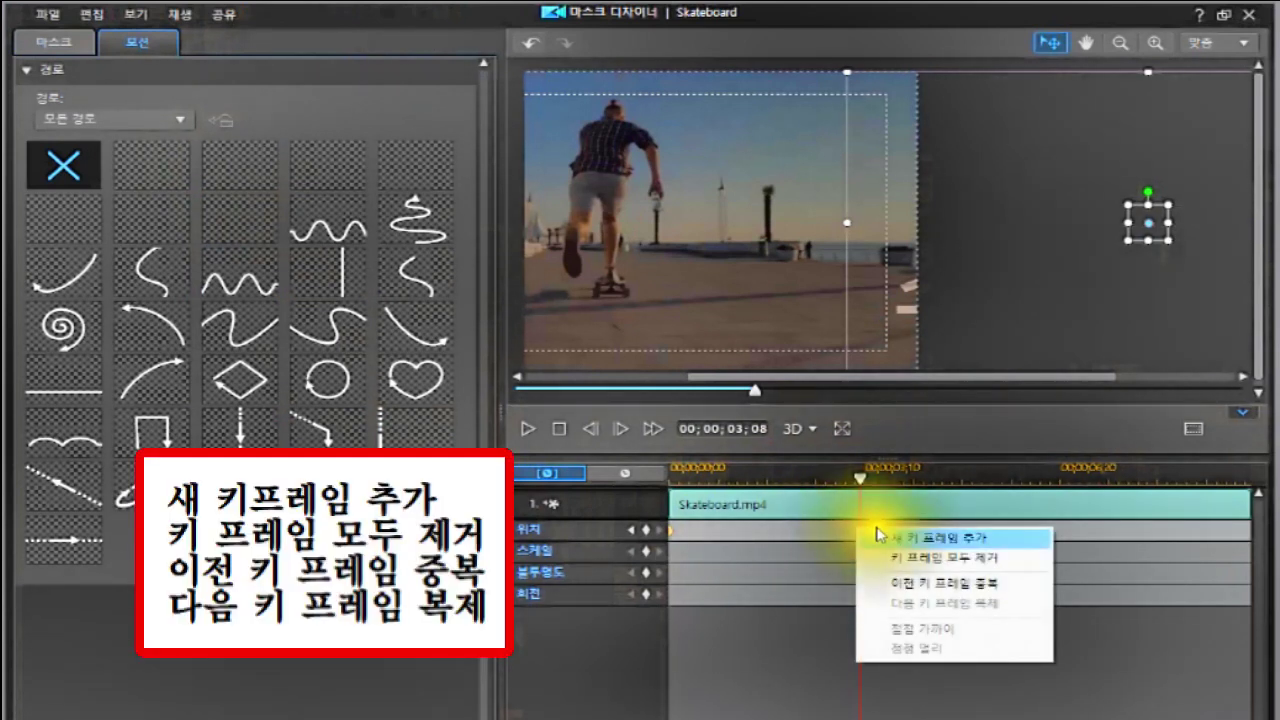
click(915, 543)
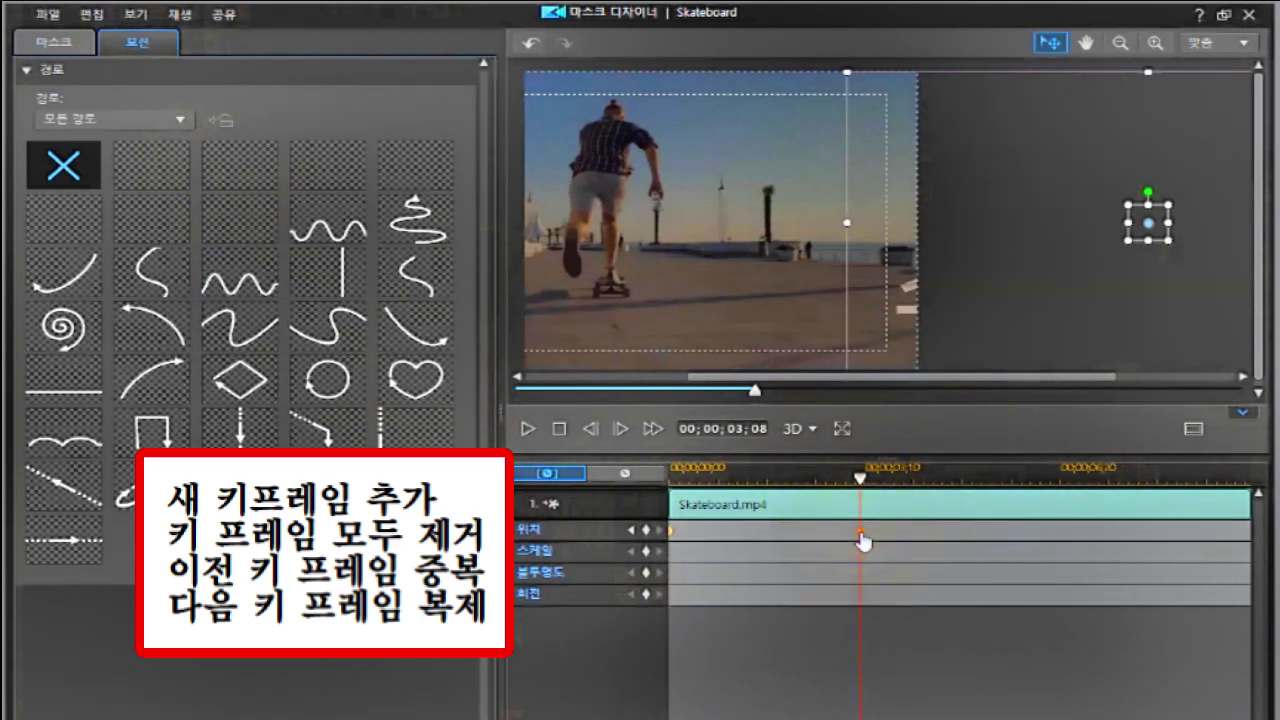
click(863, 538)
Move the mask horizontally back to the center of the video frame at the 00;00;03;08 keyframe.
click(1147, 220)
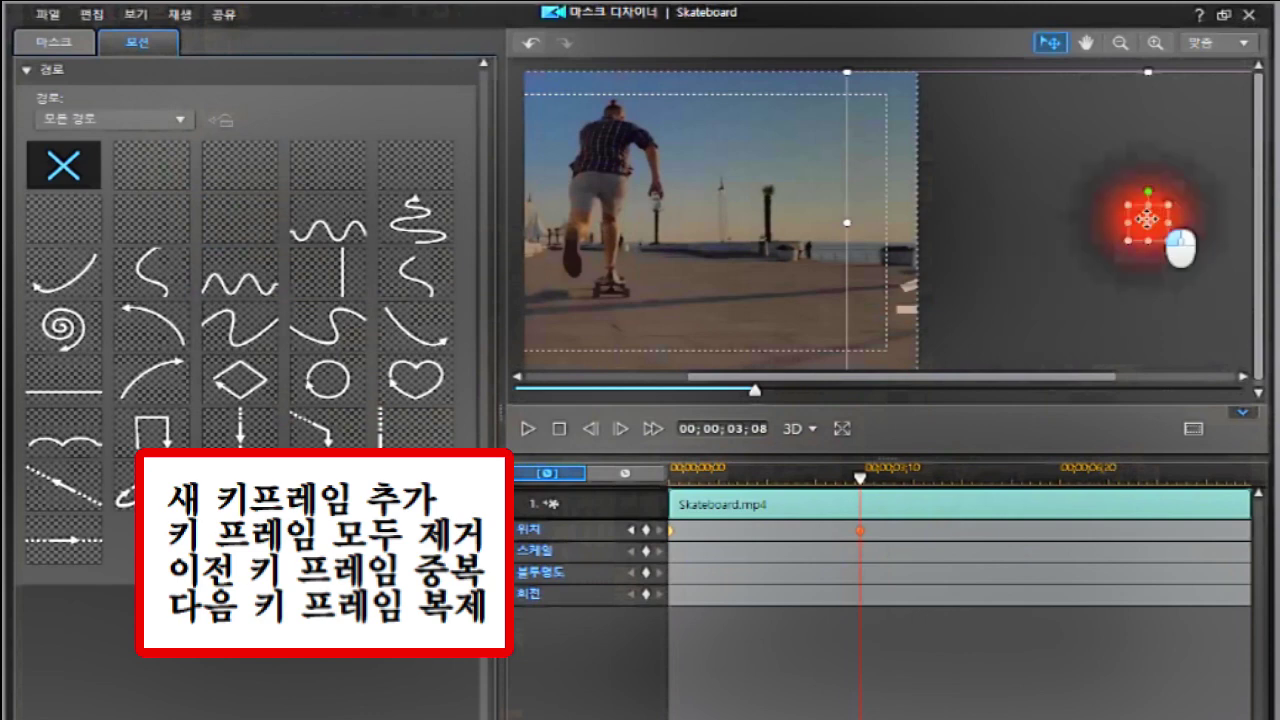
drag(1147, 220, 622, 220)
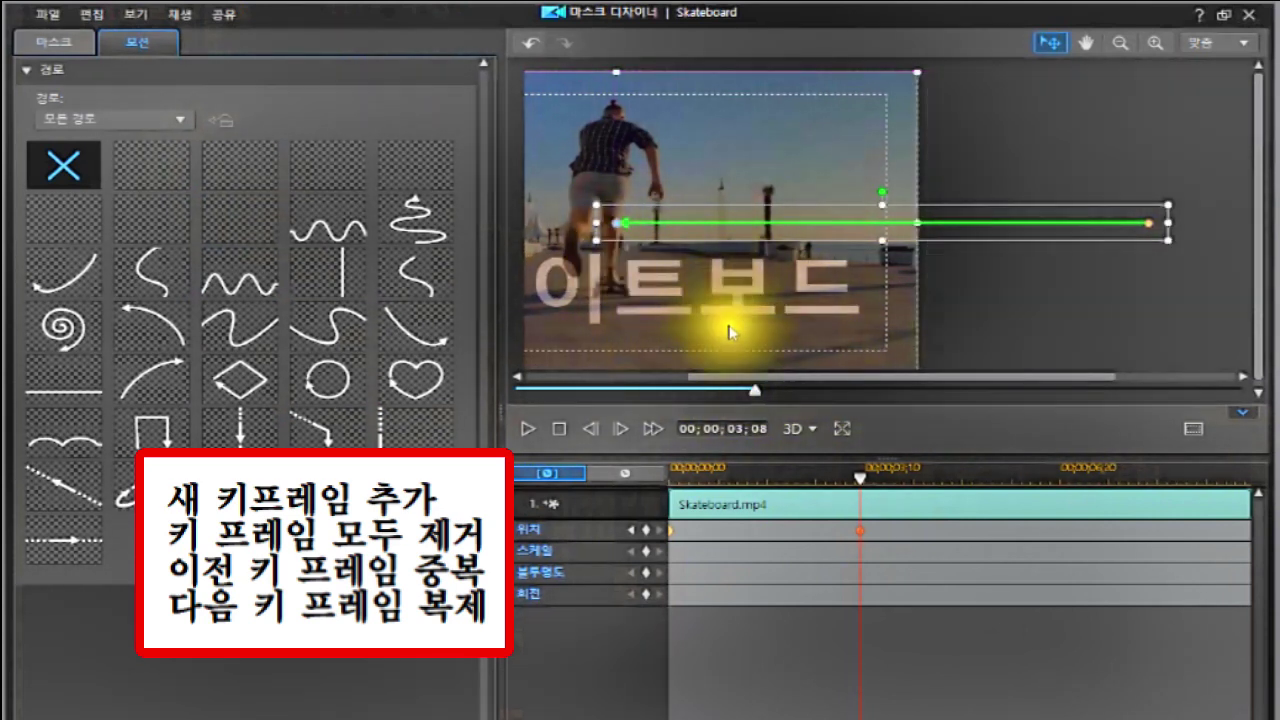
drag(720, 385, 540, 369)
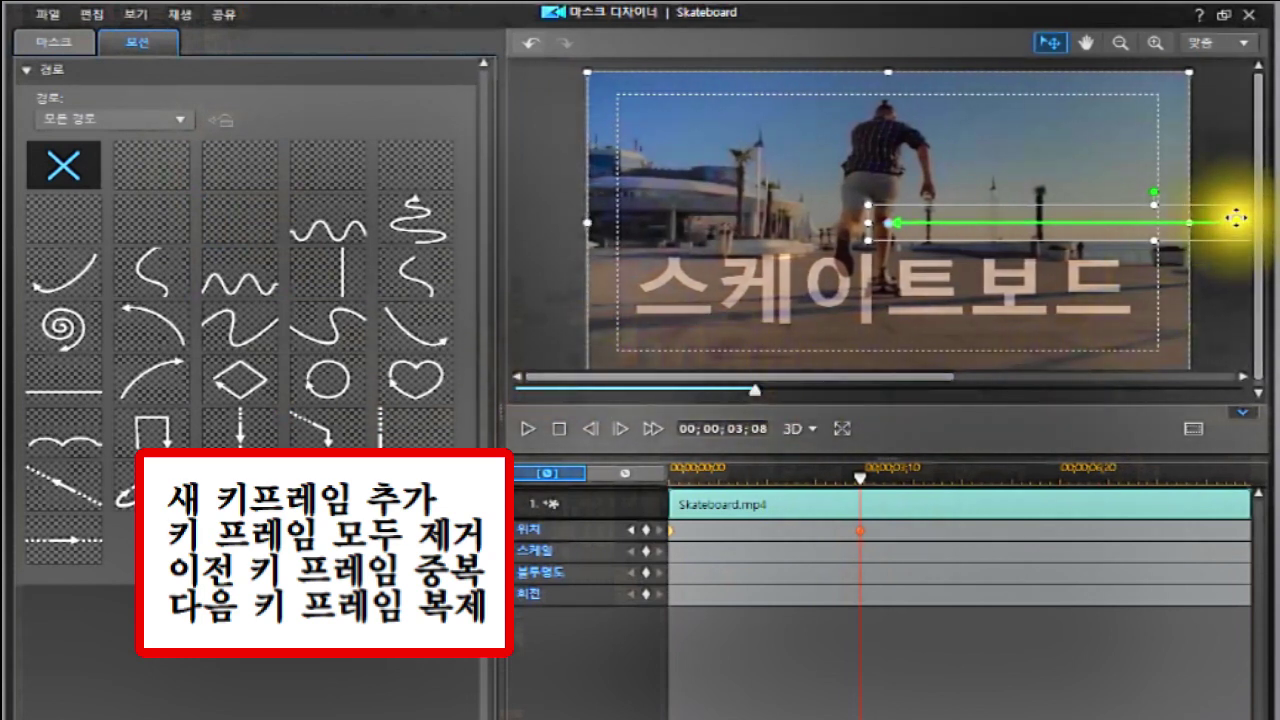
drag(755, 377, 908, 376)
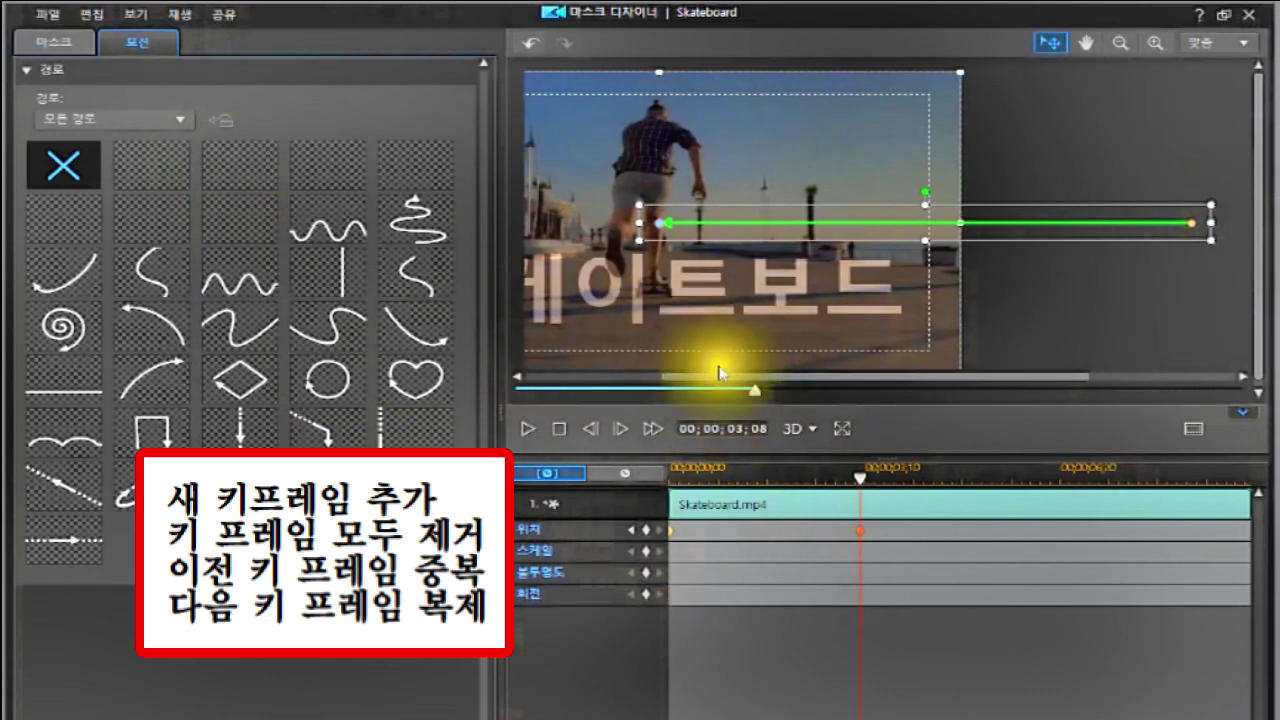
drag(716, 373, 572, 380)
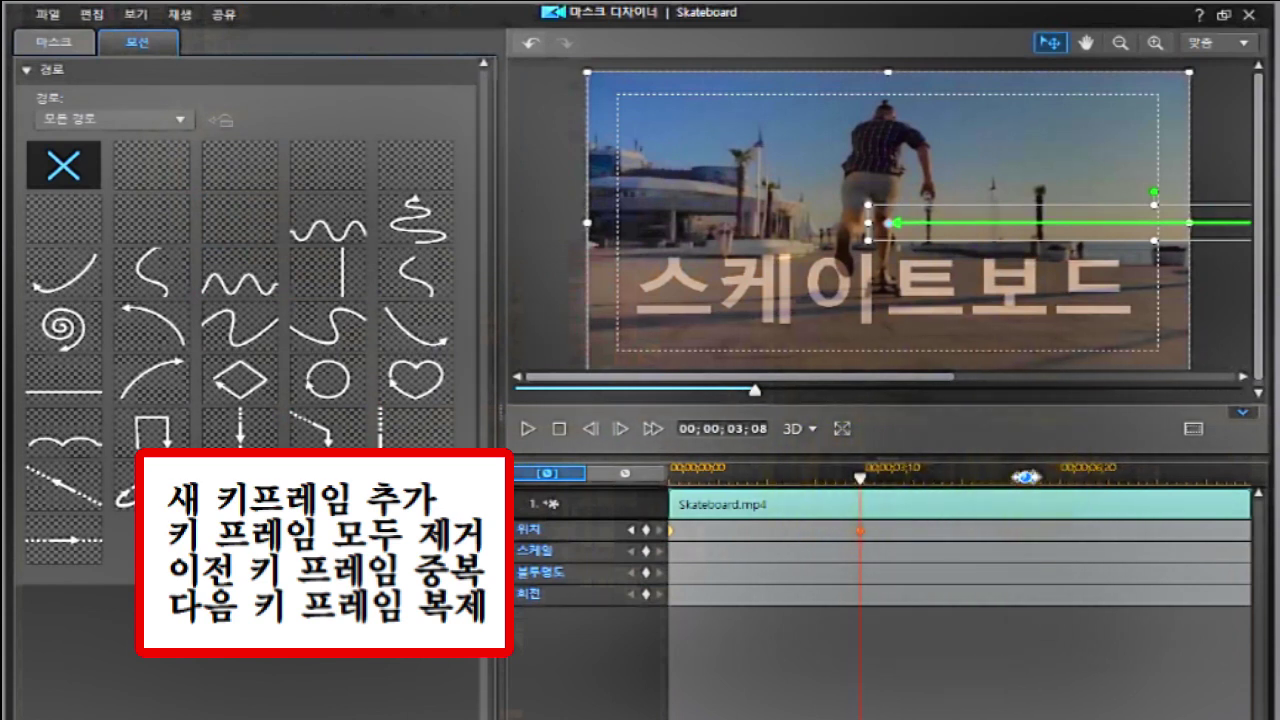
Duplicate the previous position keyframe of the mask at 00;00;06;02.
click(1023, 477)
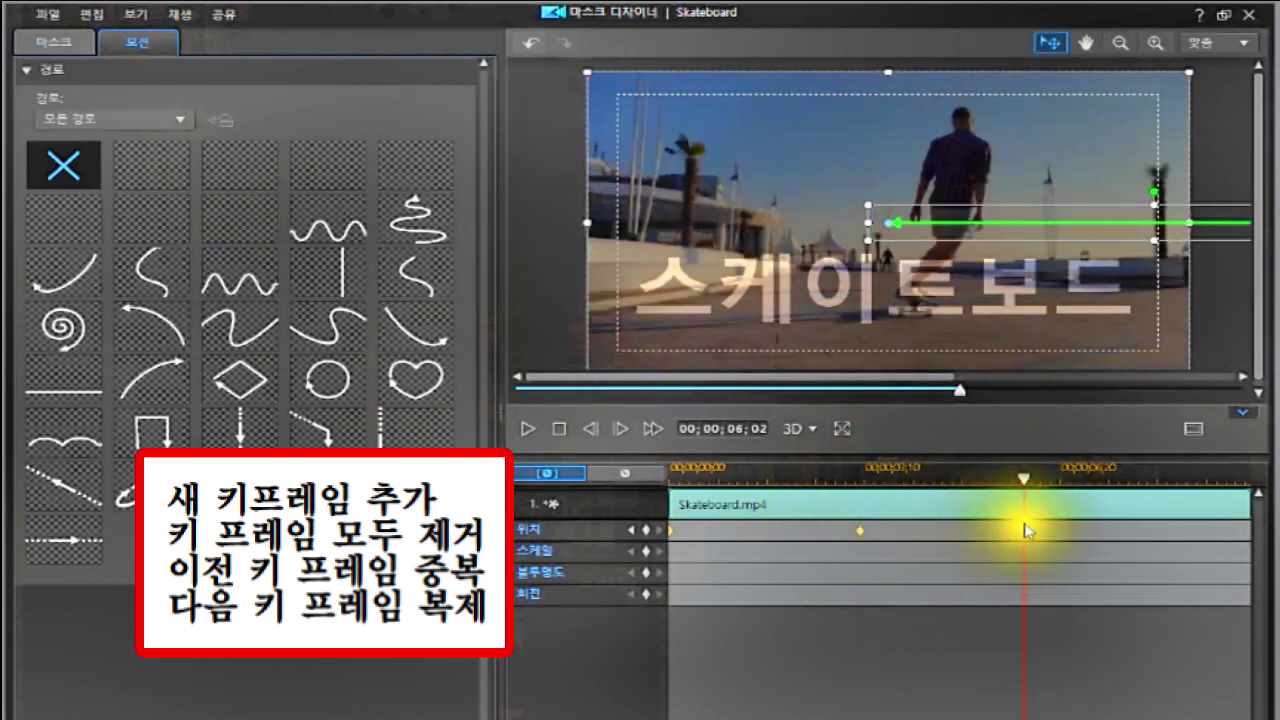
right_click(1022, 535)
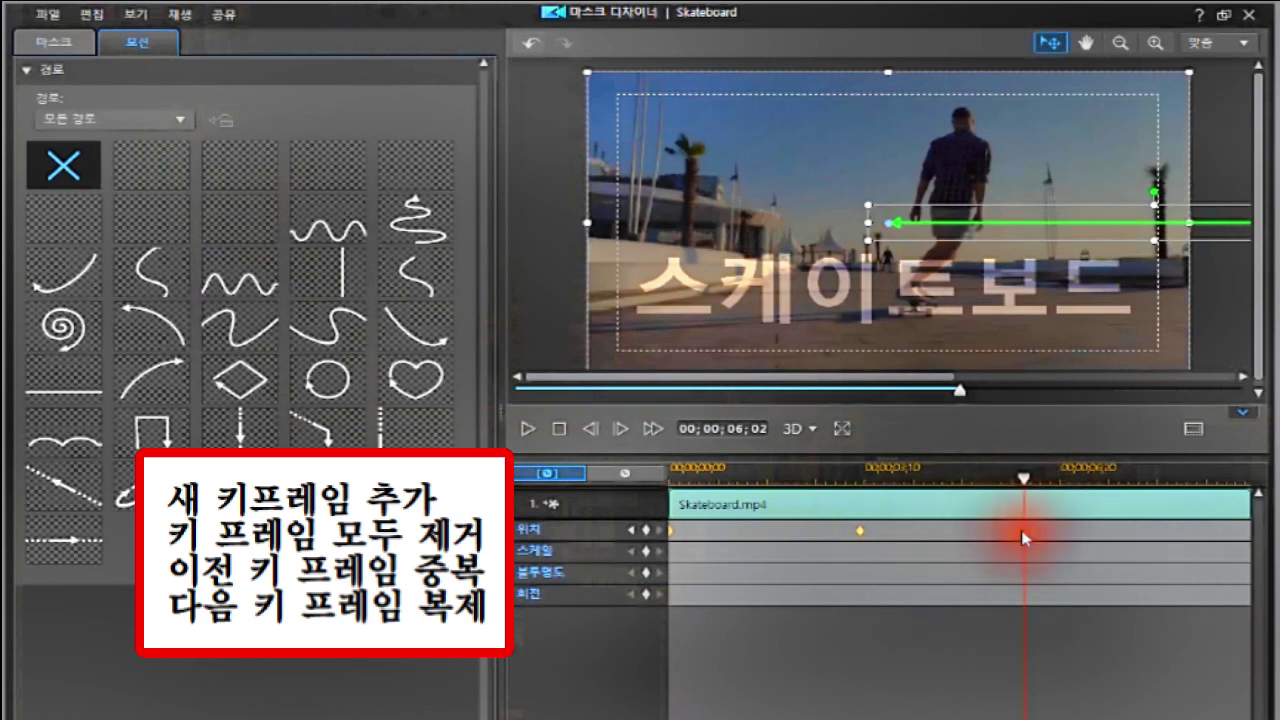
right_click(1021, 535)
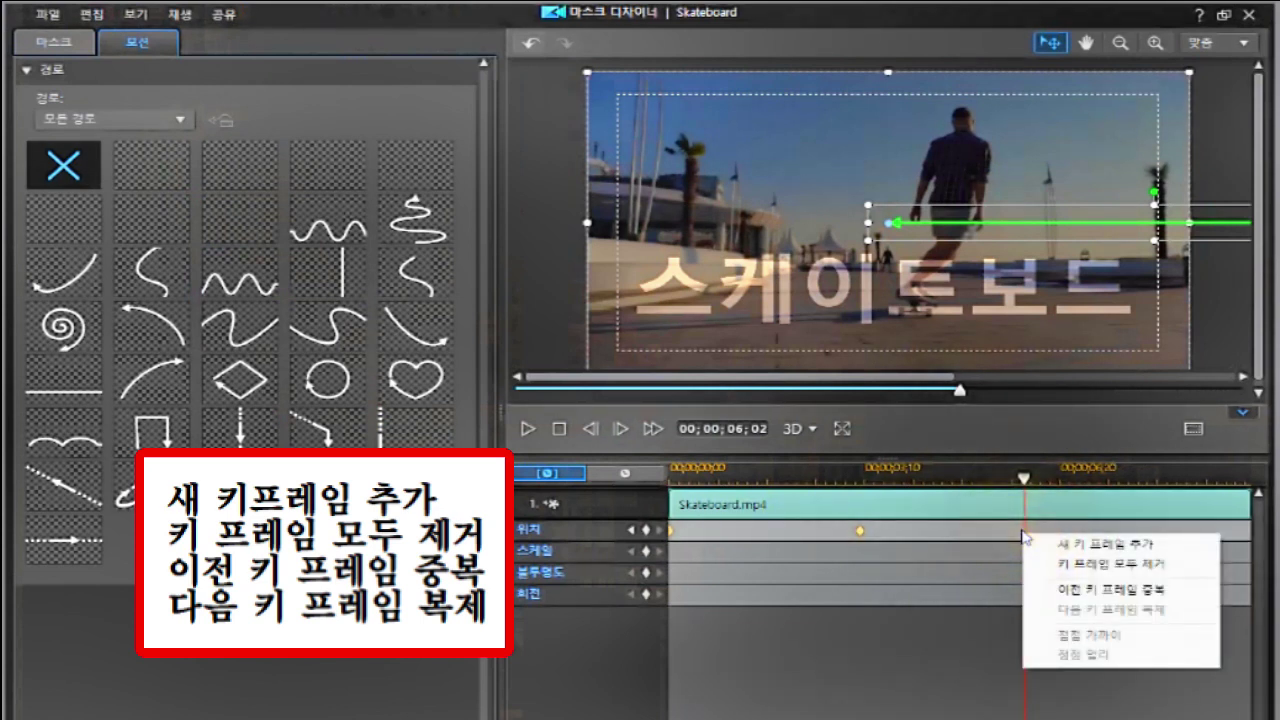
click(1095, 590)
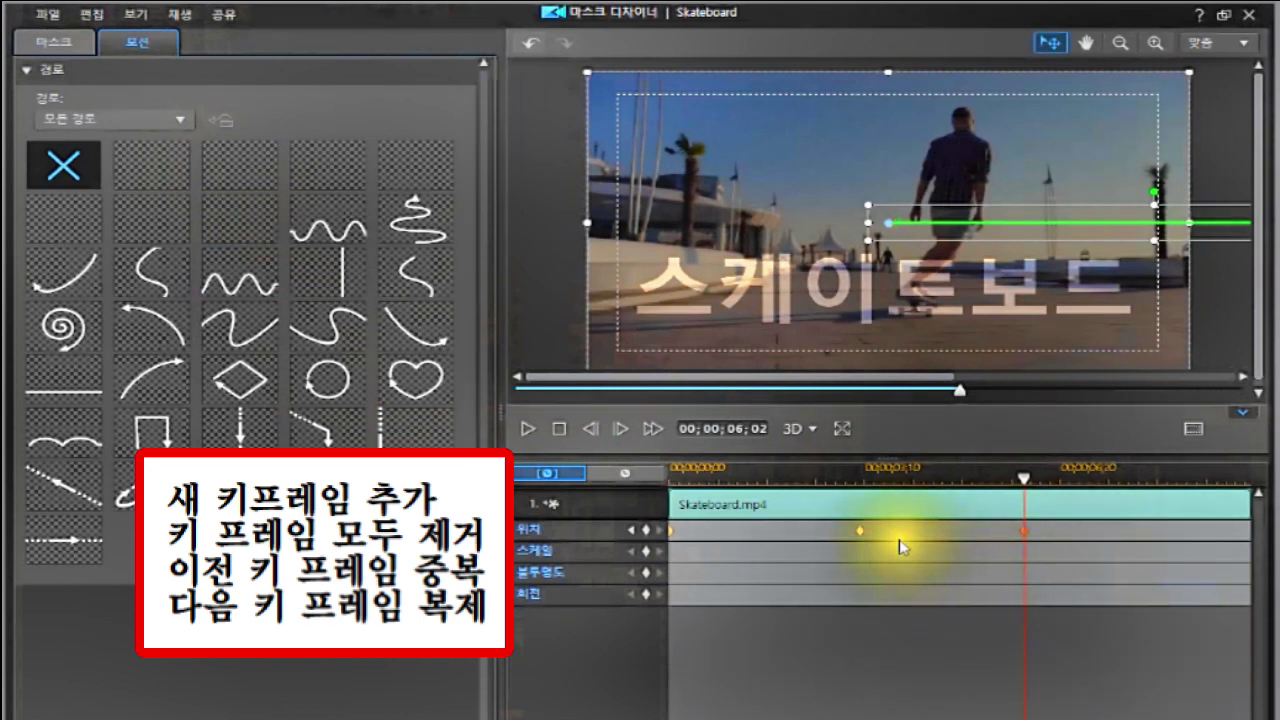
click(857, 531)
click(1000, 536)
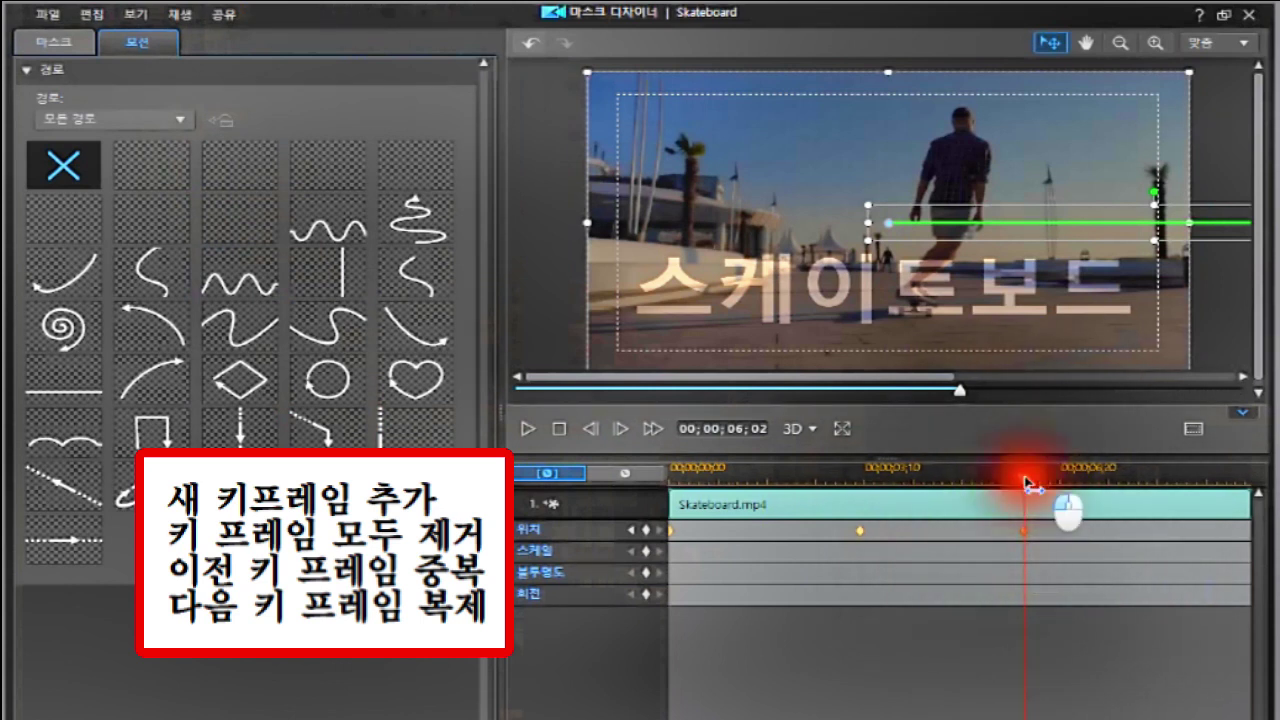
Add a new position keyframe for the mask at 00;00;09;13.
drag(1052, 483, 1222, 545)
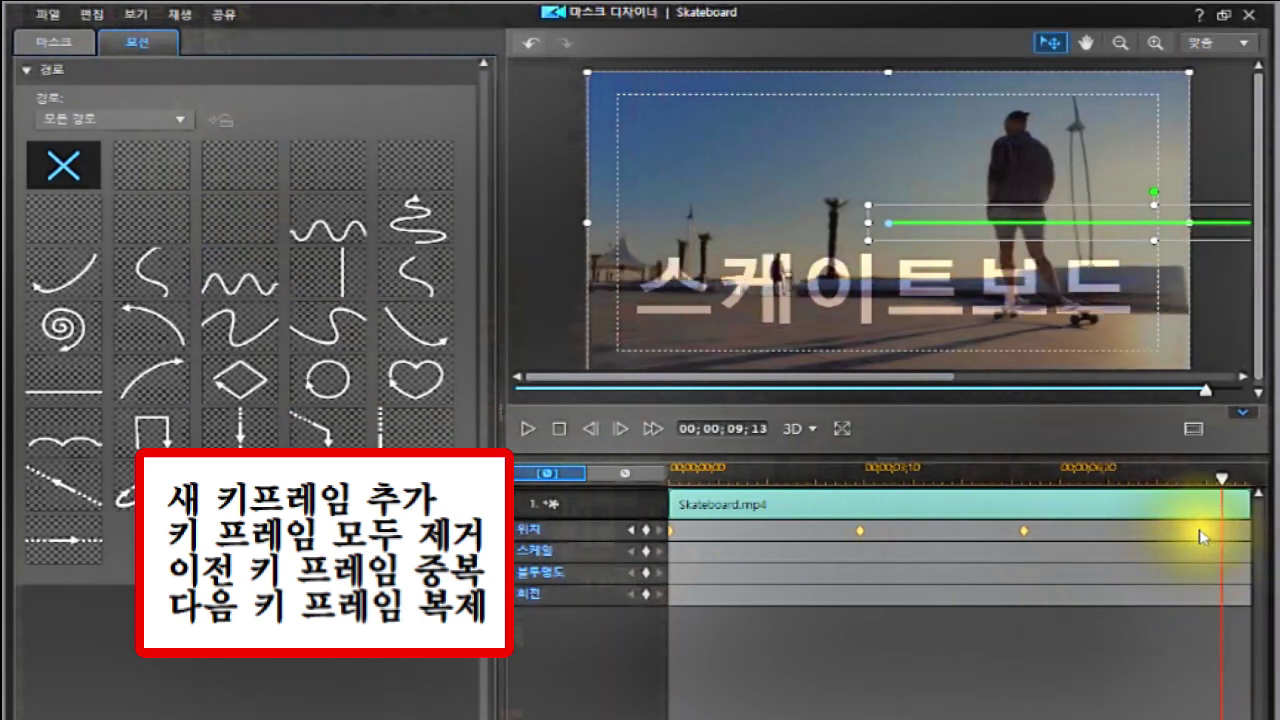
right_click(1218, 532)
click(1220, 495)
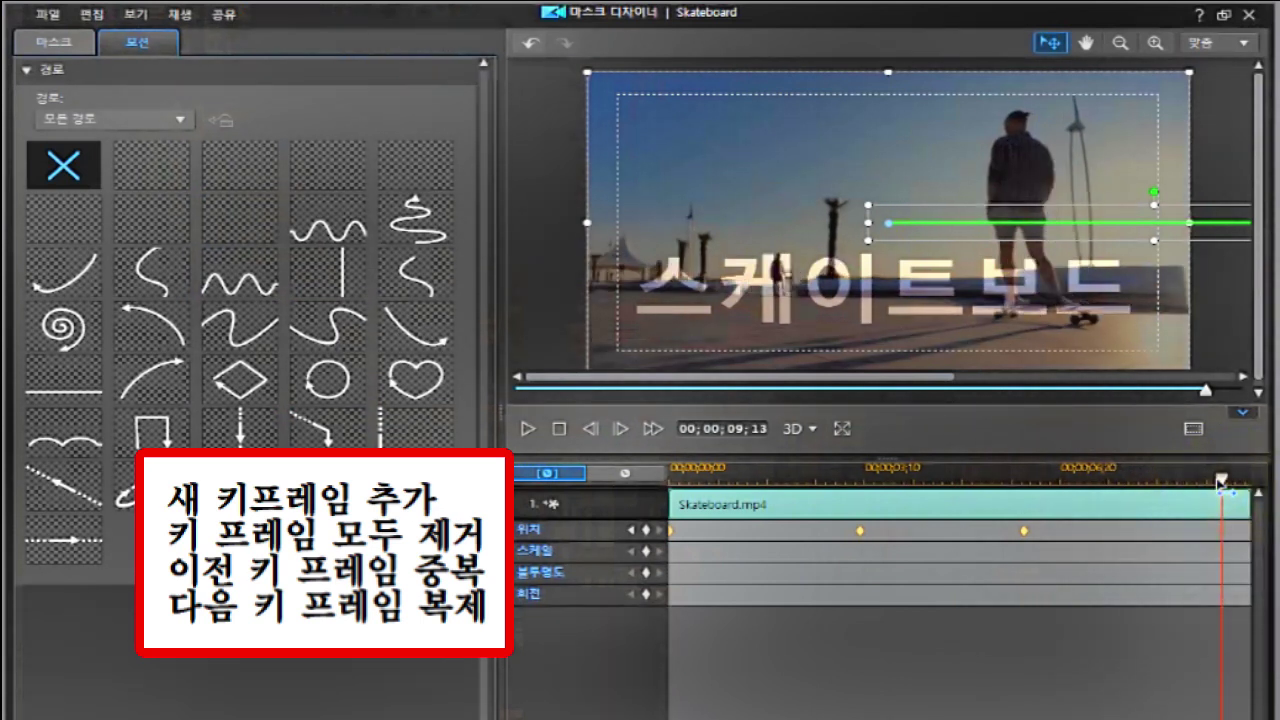
right_click(1220, 537)
right_click(1220, 537)
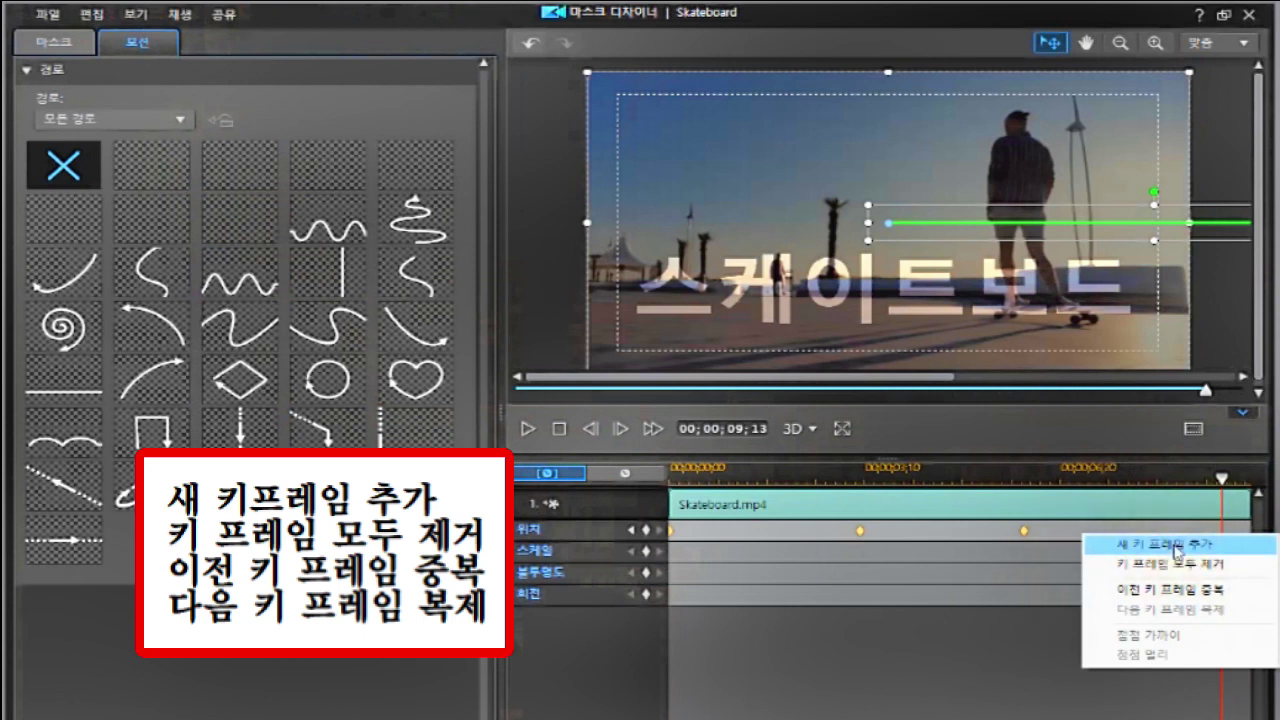
click(1177, 547)
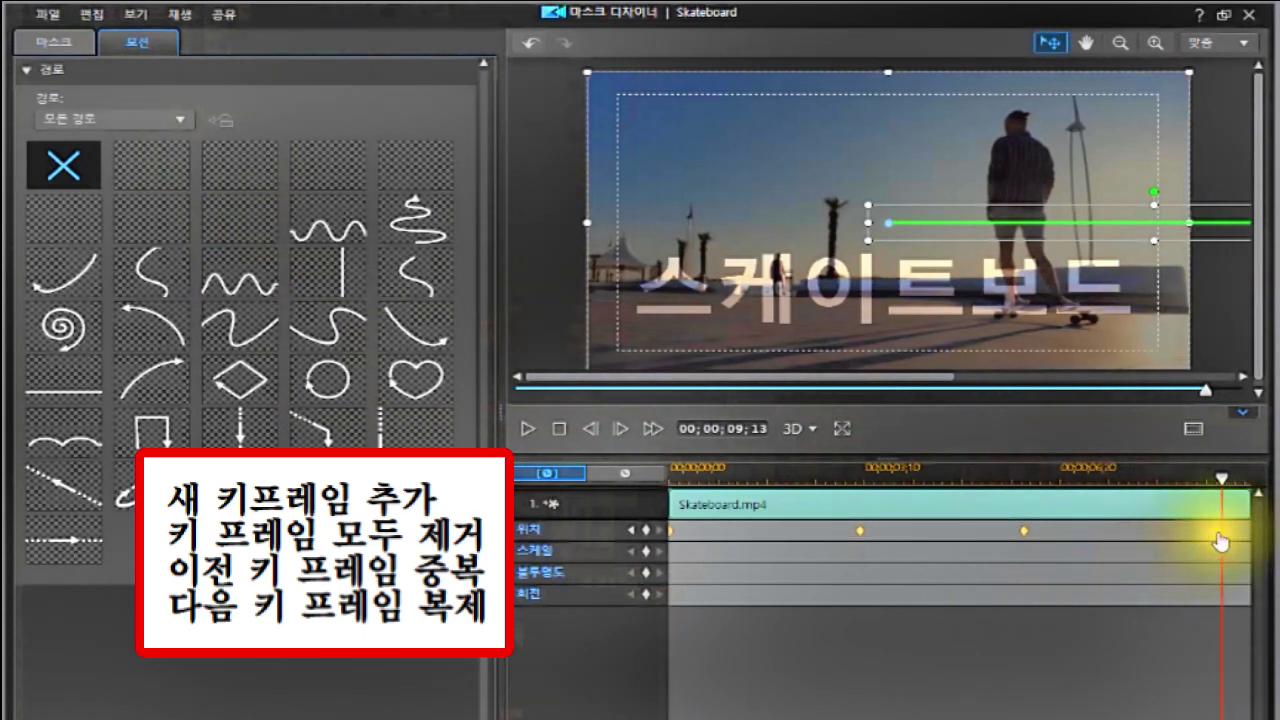
right_click(1222, 539)
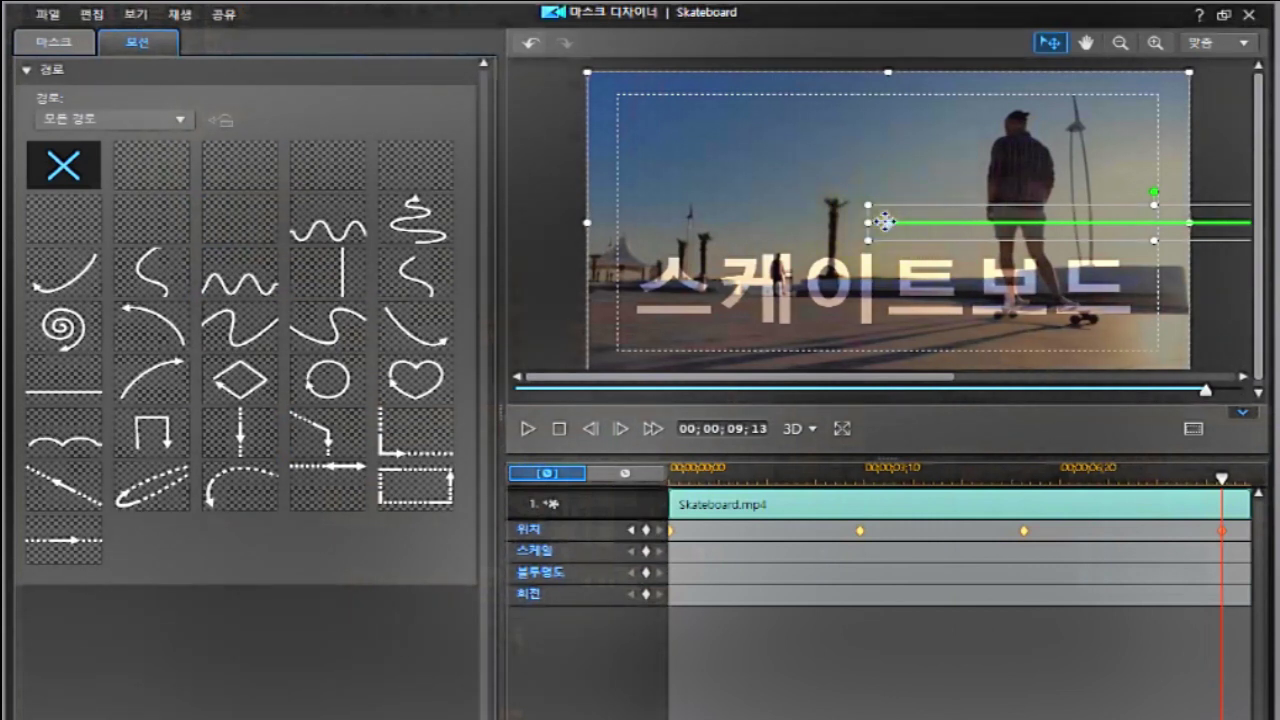
Move the mask horizontally past the left edge of the video frame at the 00;00;09;13 keyframe.
click(885, 221)
drag(885, 221, 590, 237)
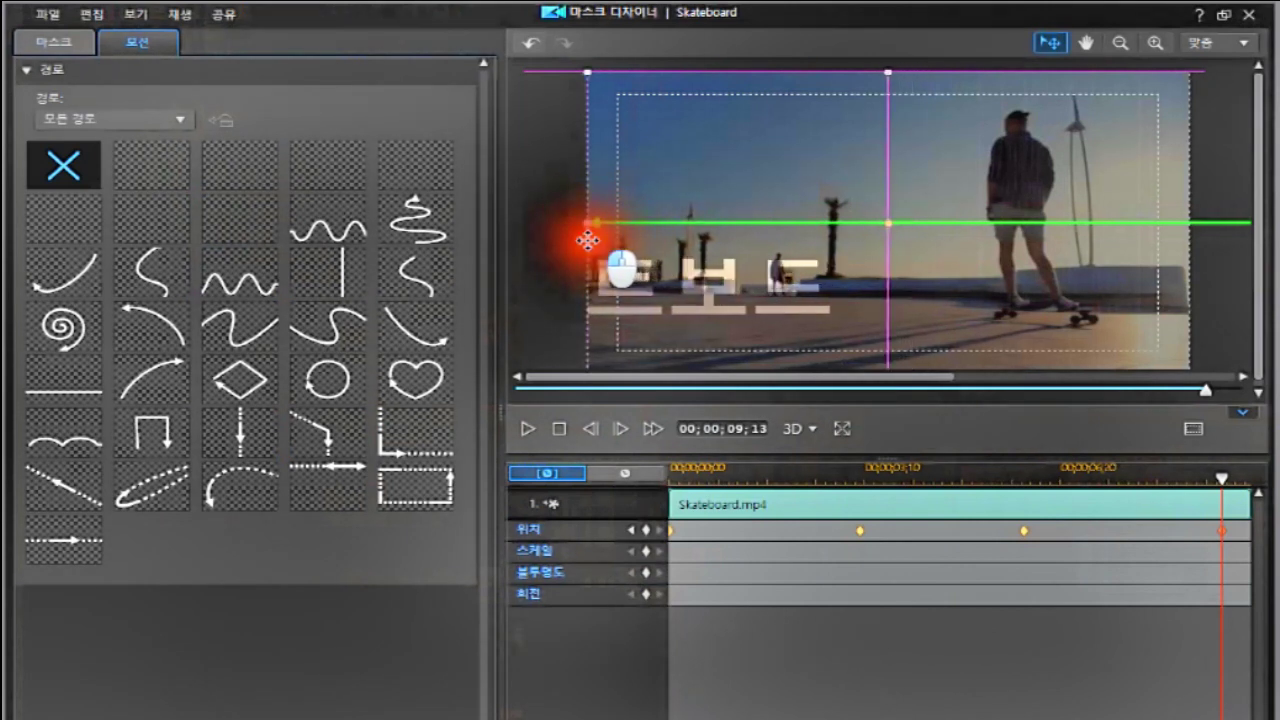
drag(587, 240, 445, 238)
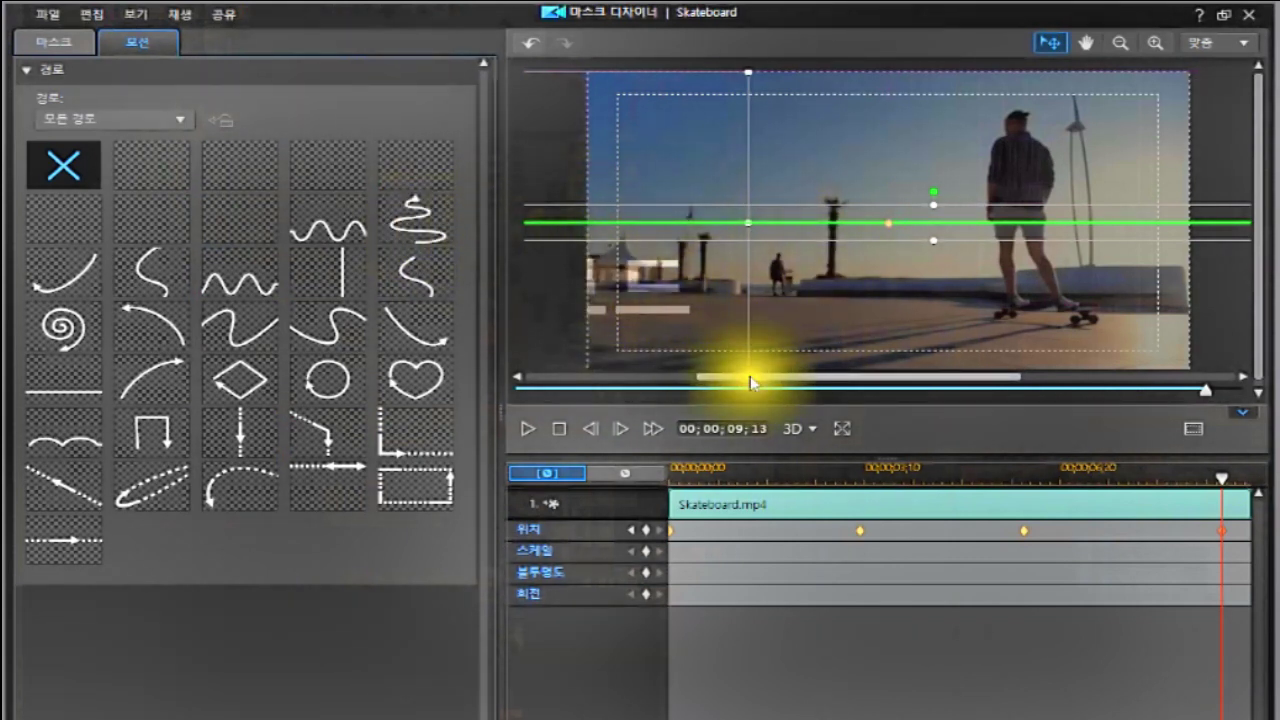
drag(752, 382, 650, 376)
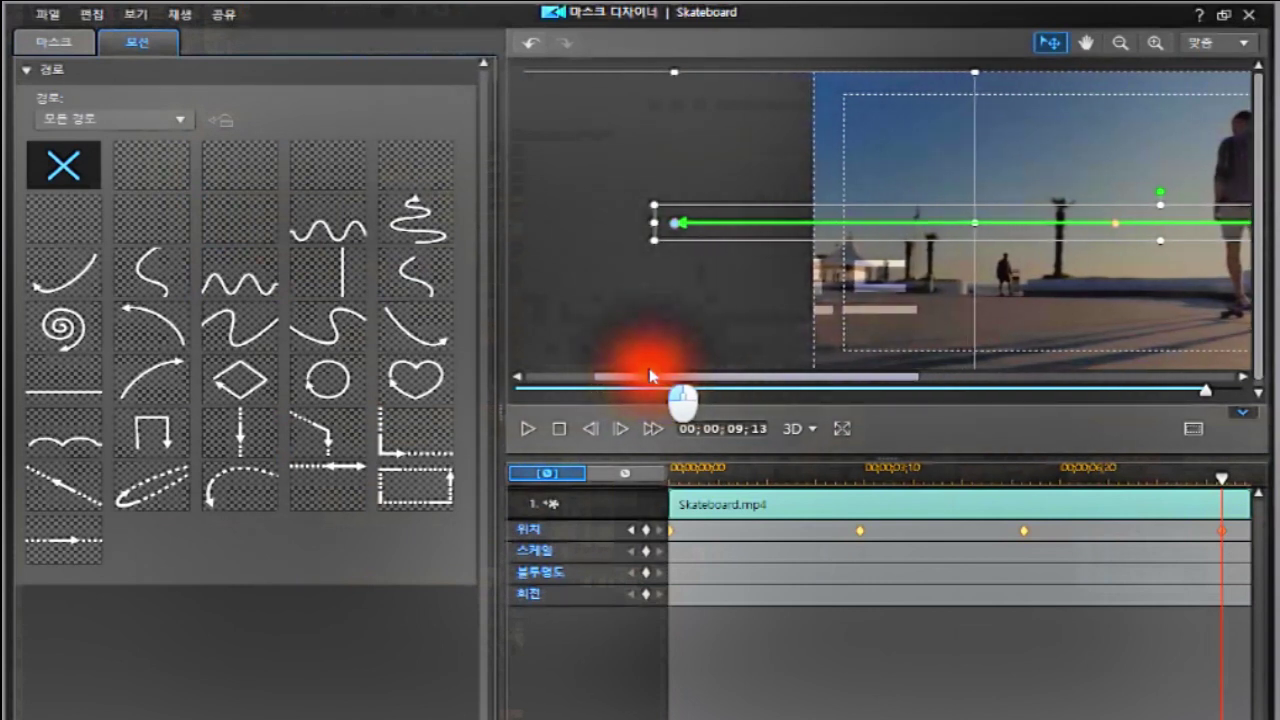
click(673, 220)
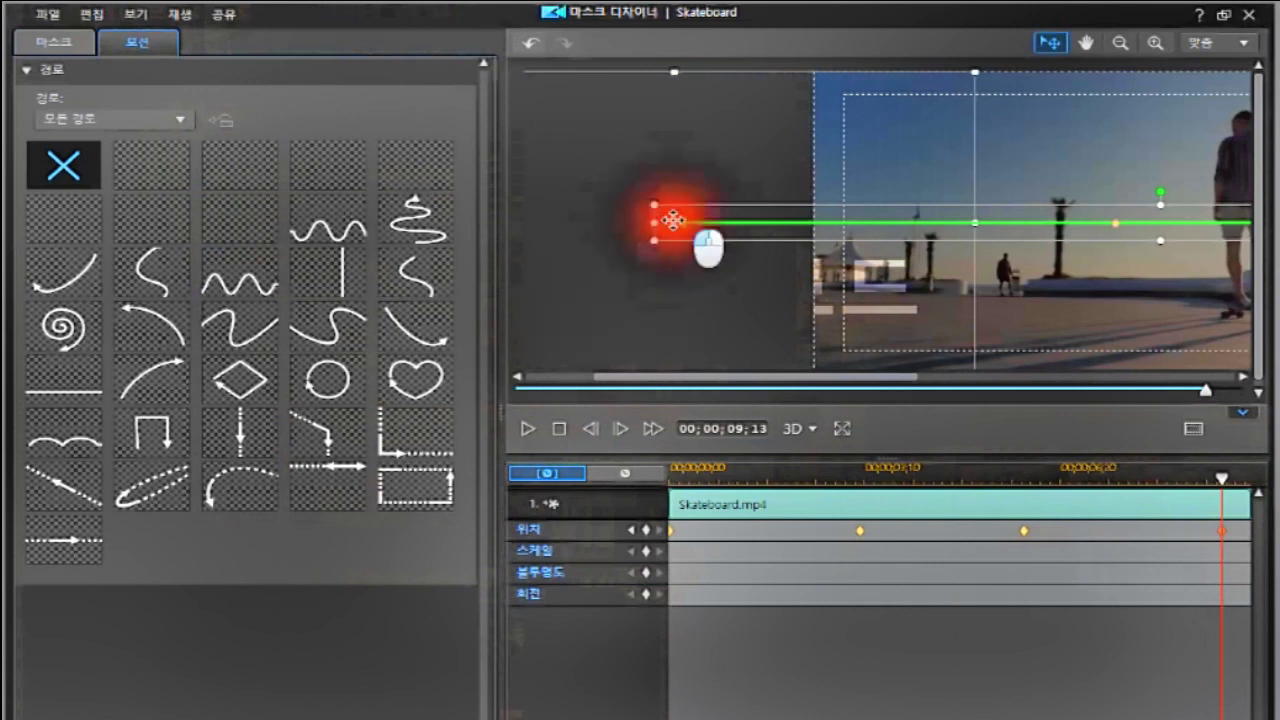
drag(673, 220, 572, 222)
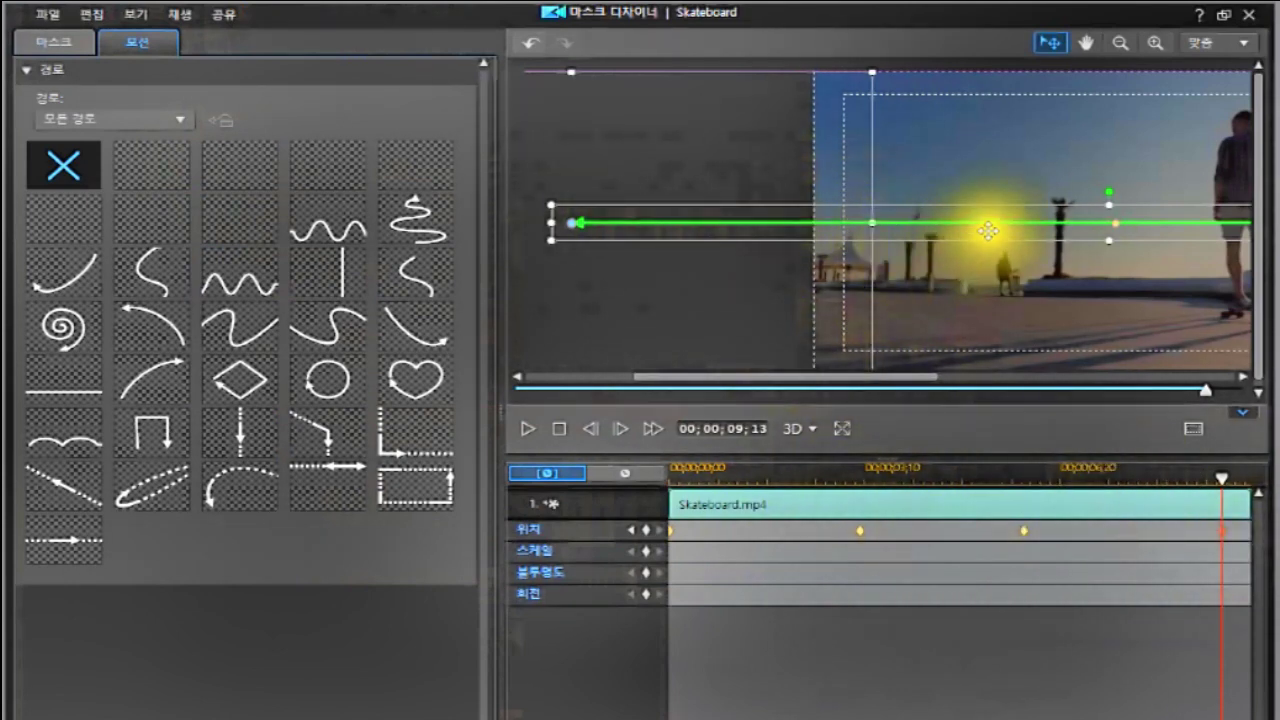
drag(879, 380, 1088, 377)
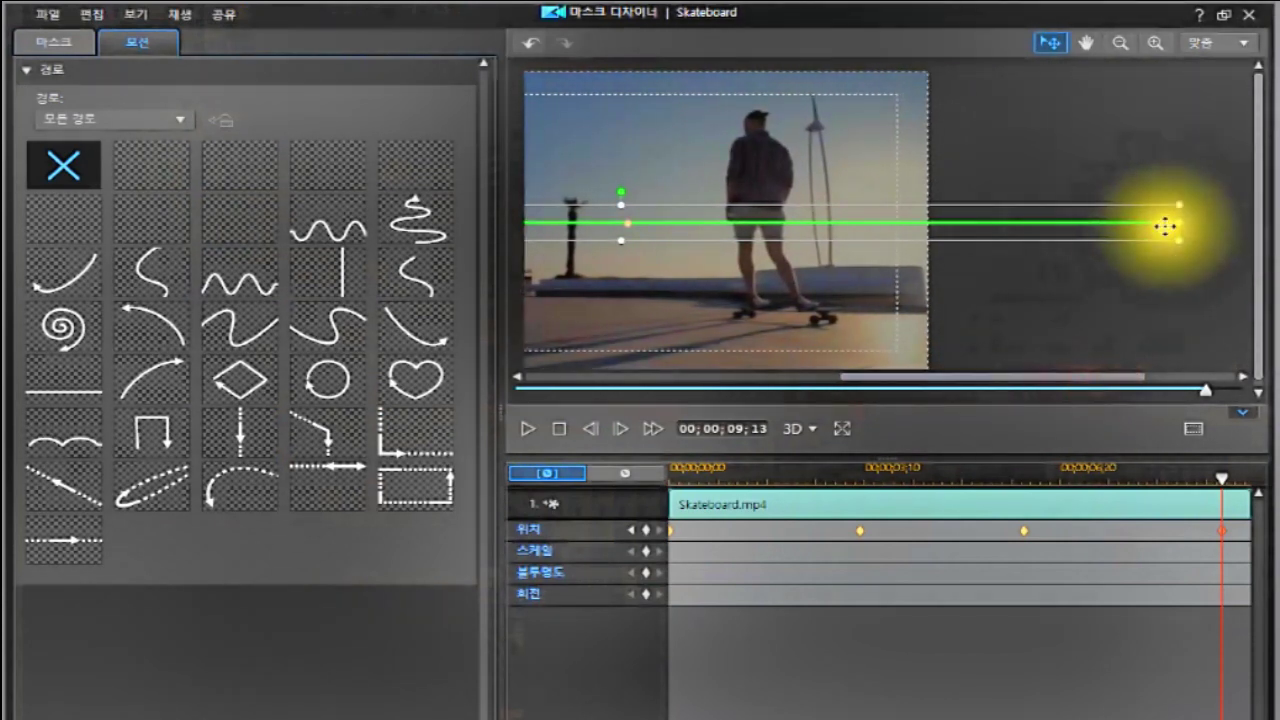
drag(1060, 380, 960, 382)
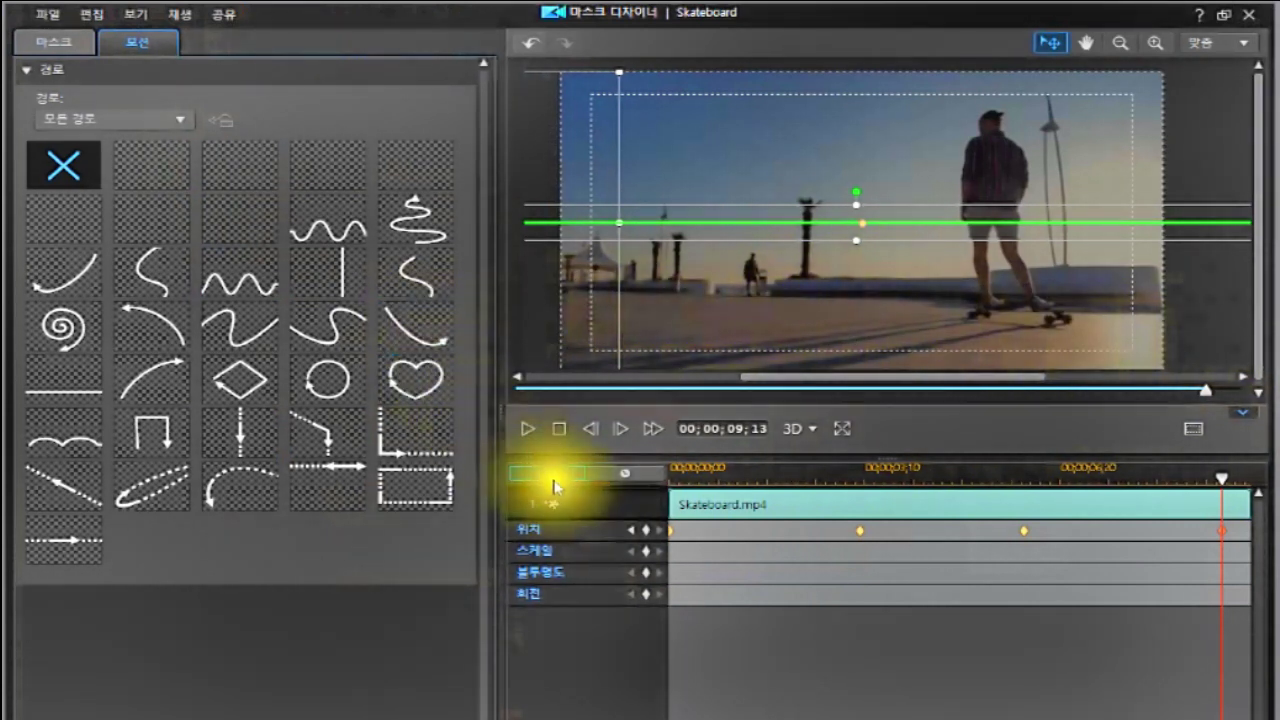
Play the mask animation from the beginning of the clip in the Mask Designer to check its movement.
click(556, 428)
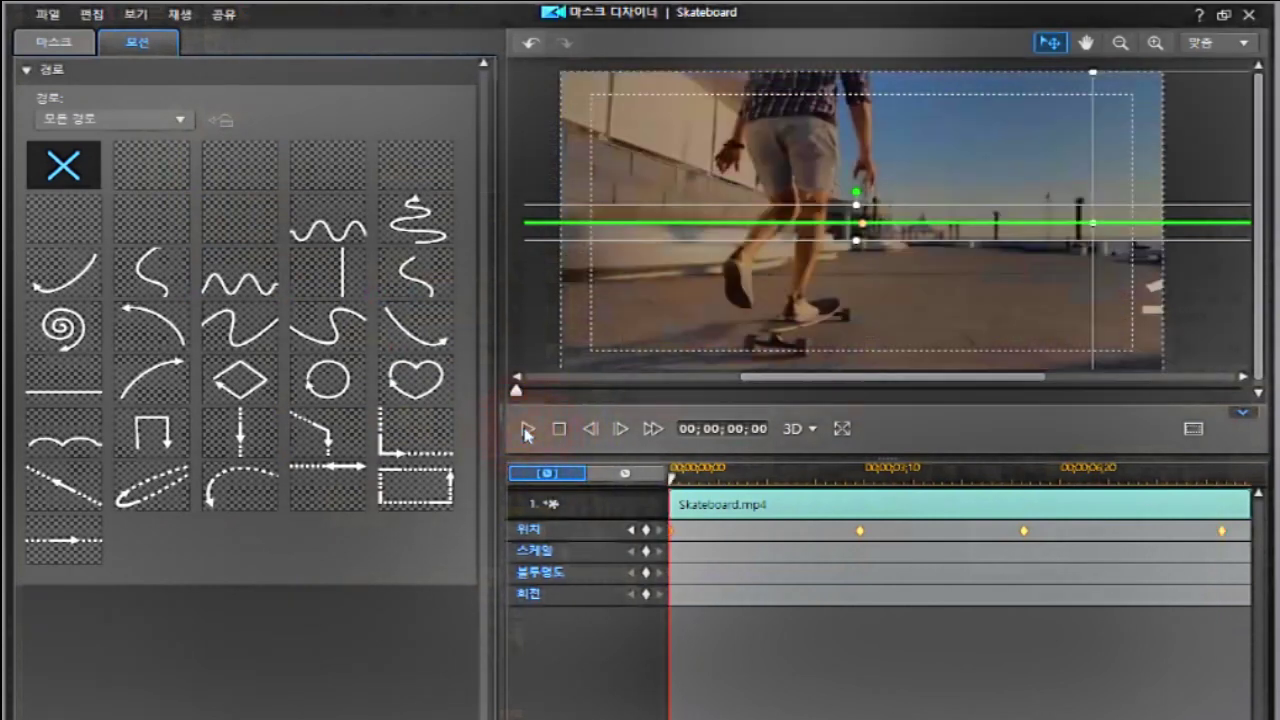
click(528, 431)
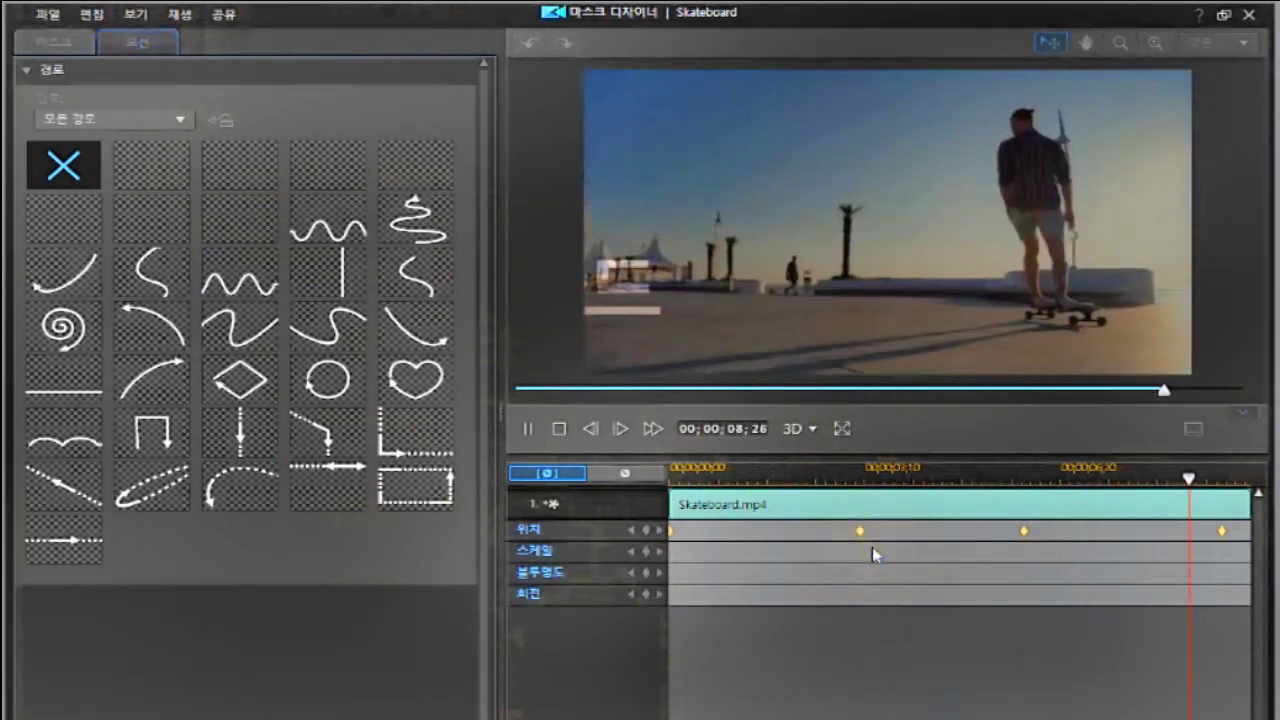
click(638, 650)
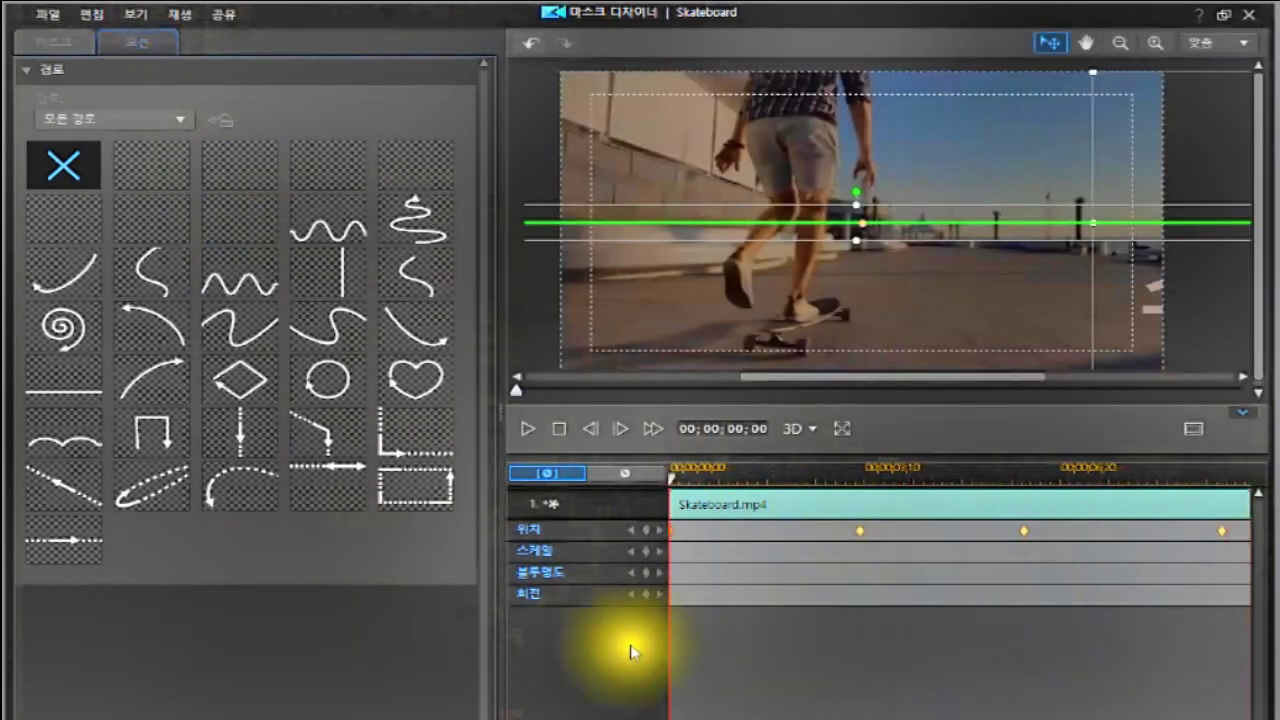
click(645, 553)
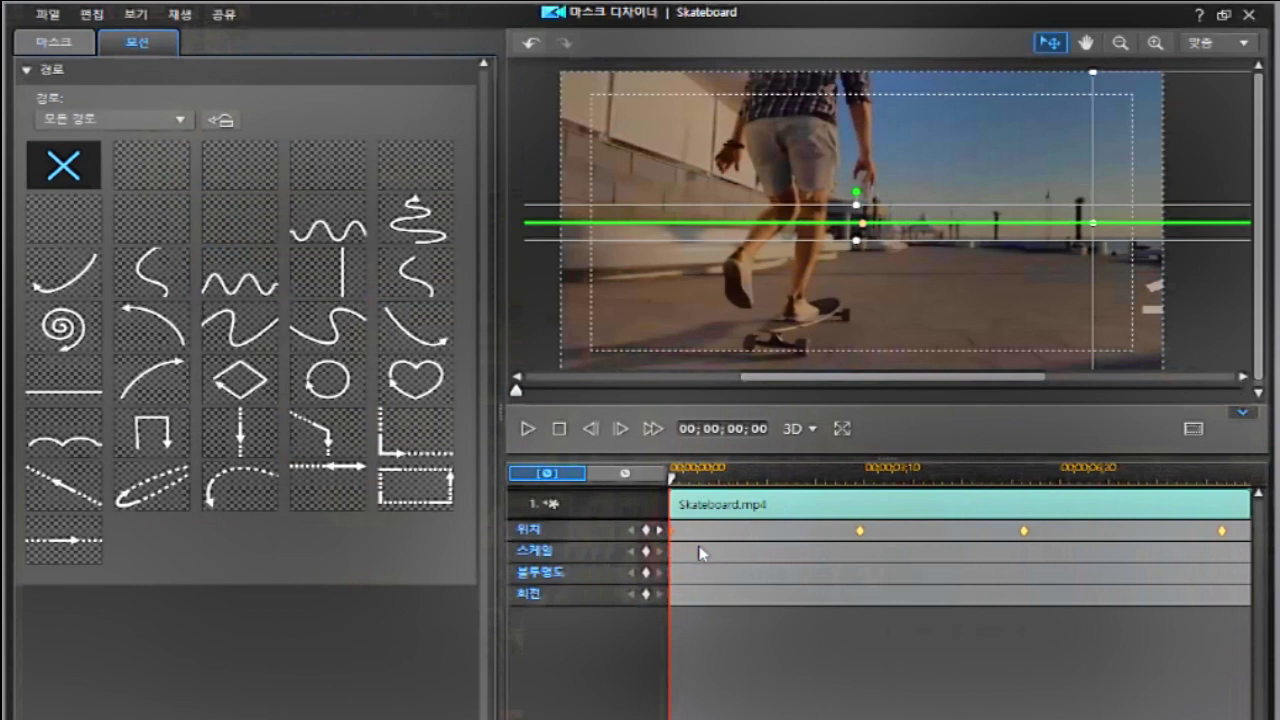
click(648, 553)
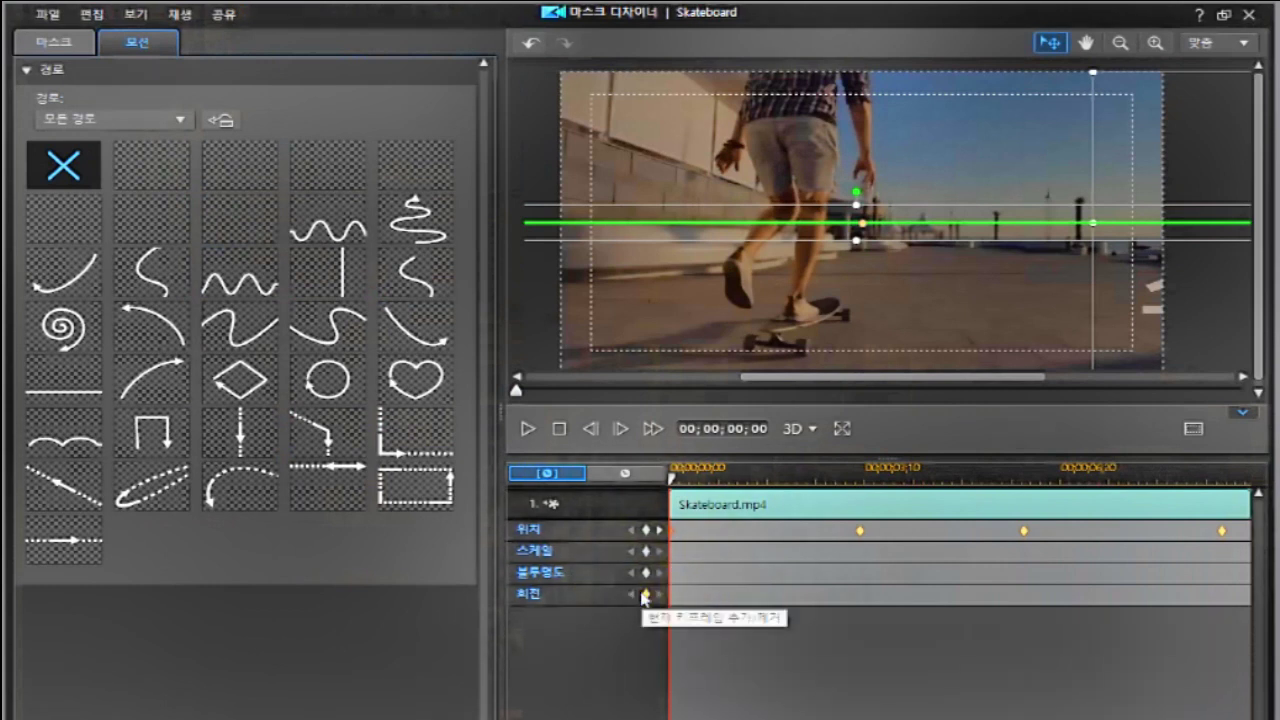
click(645, 595)
click(737, 608)
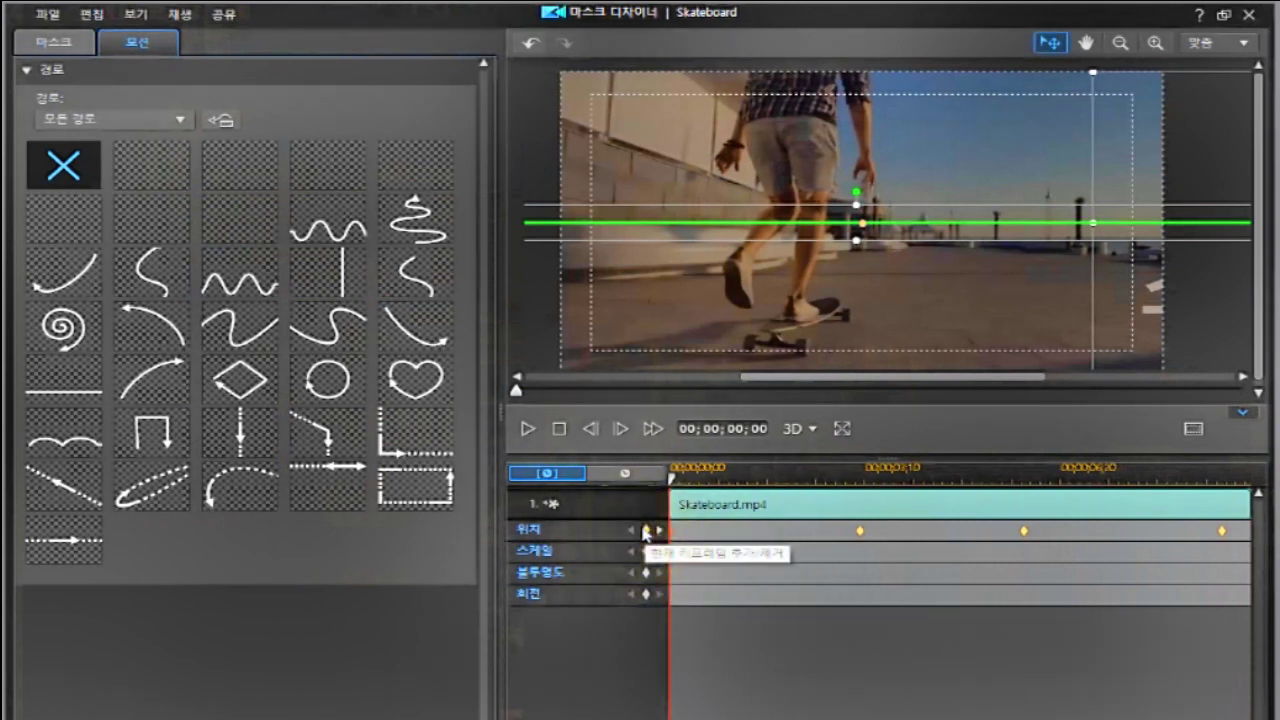
click(645, 531)
Return to the main editing window and play the whole movie from the start to check the mask animation.
click(709, 580)
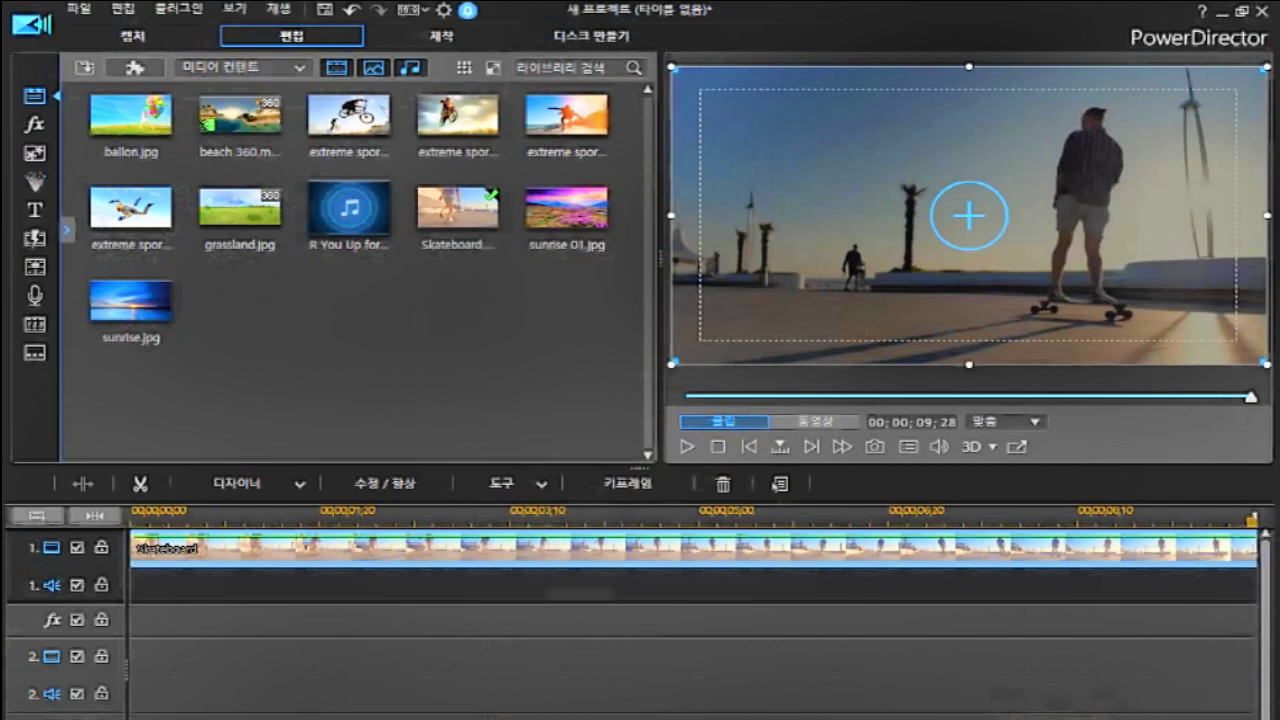
click(722, 447)
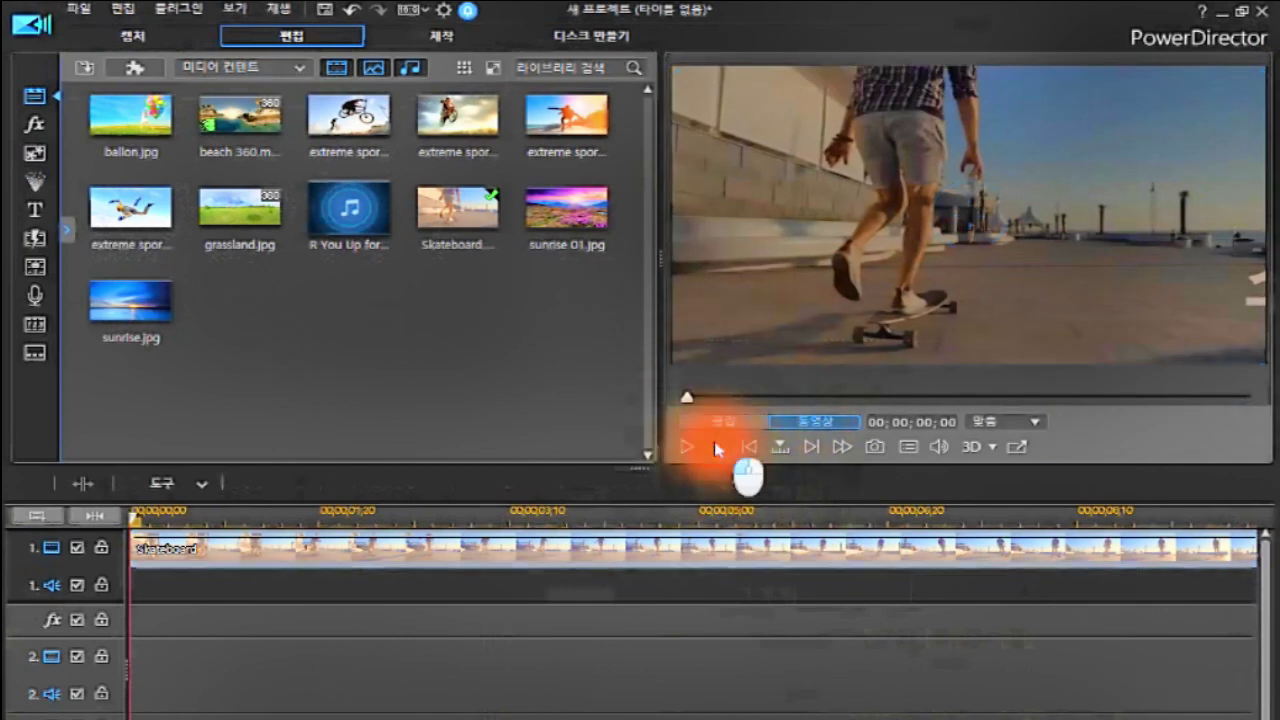
click(689, 450)
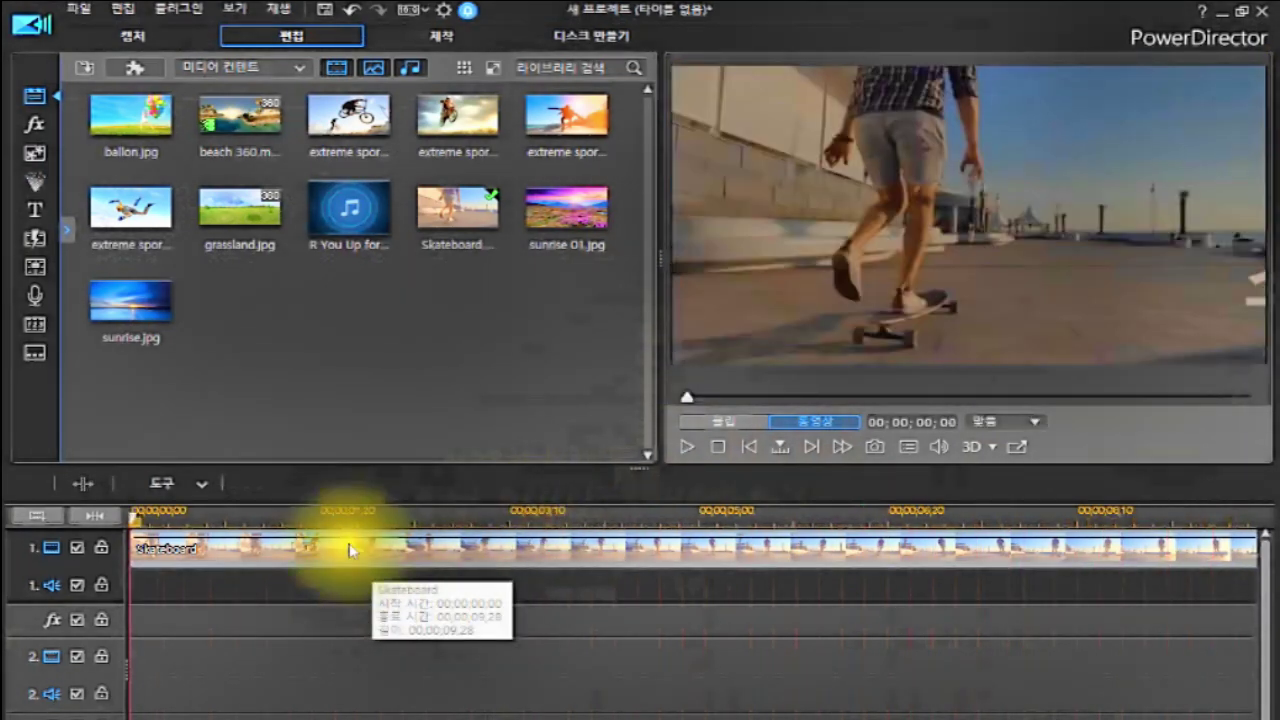
Reopen the Skateboard clip in the Mask Designer and enlarge the keyframe timeline so all the property tracks show.
click(351, 550)
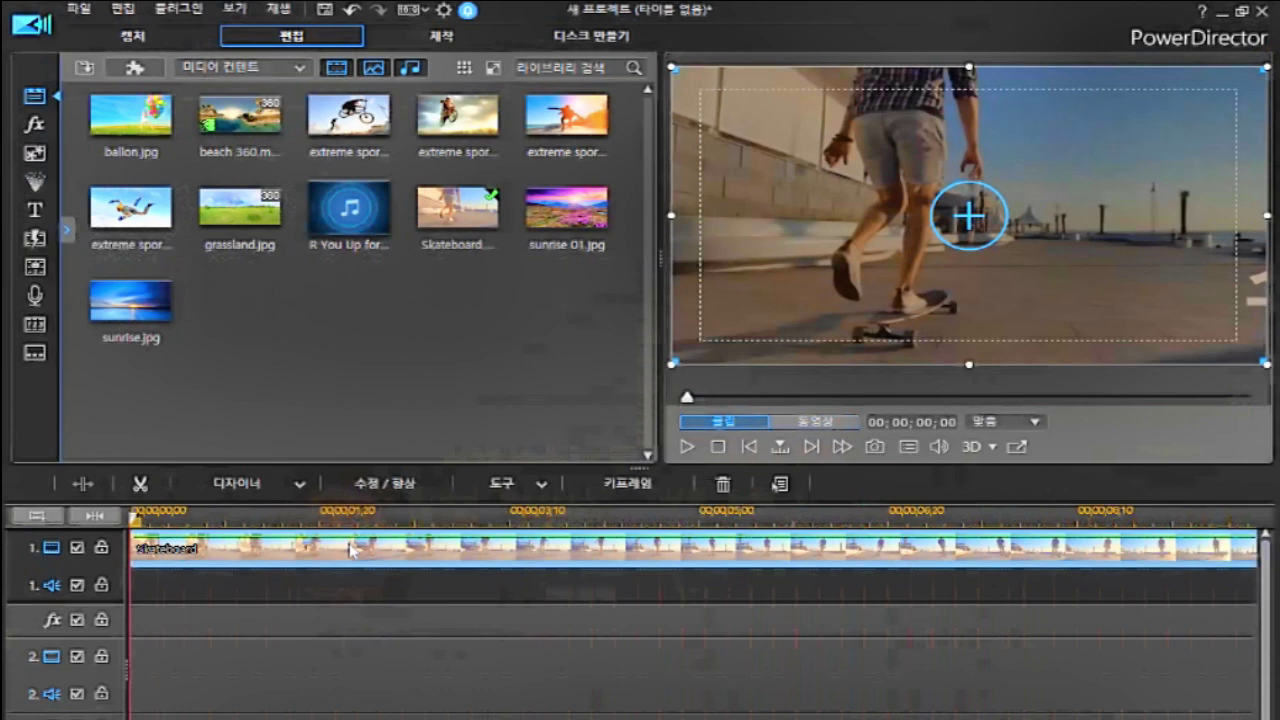
click(302, 486)
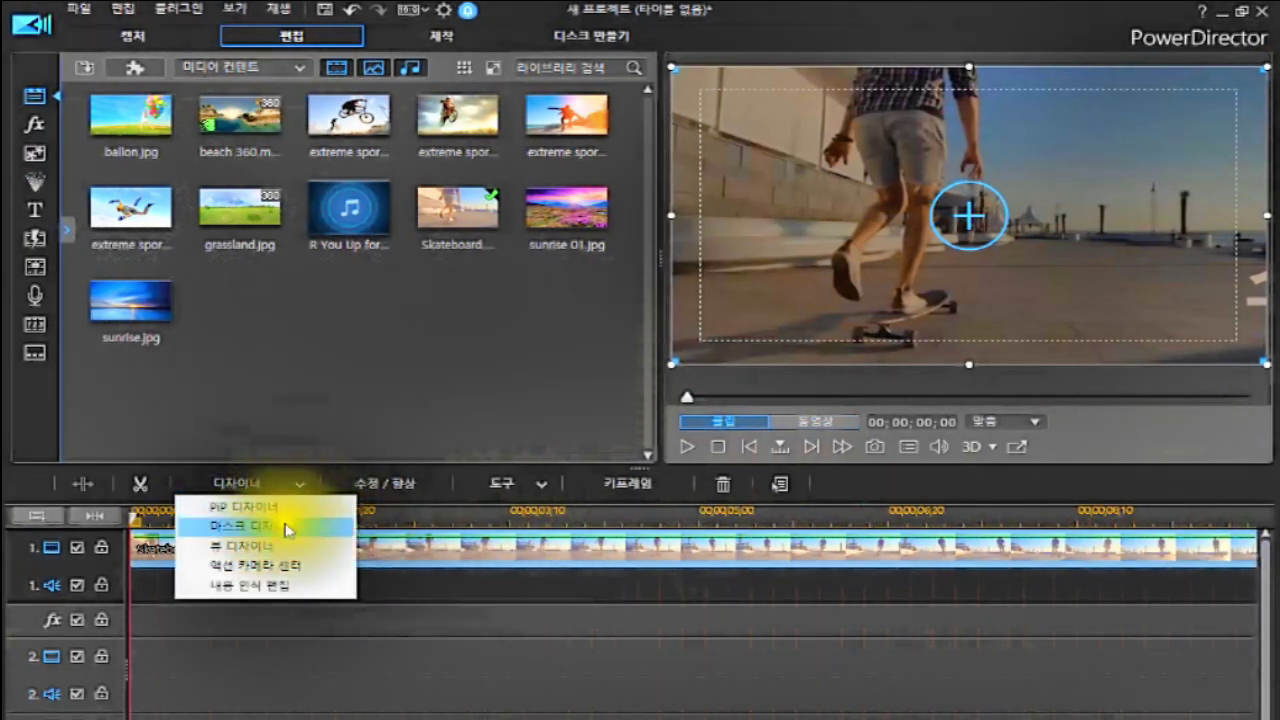
click(286, 524)
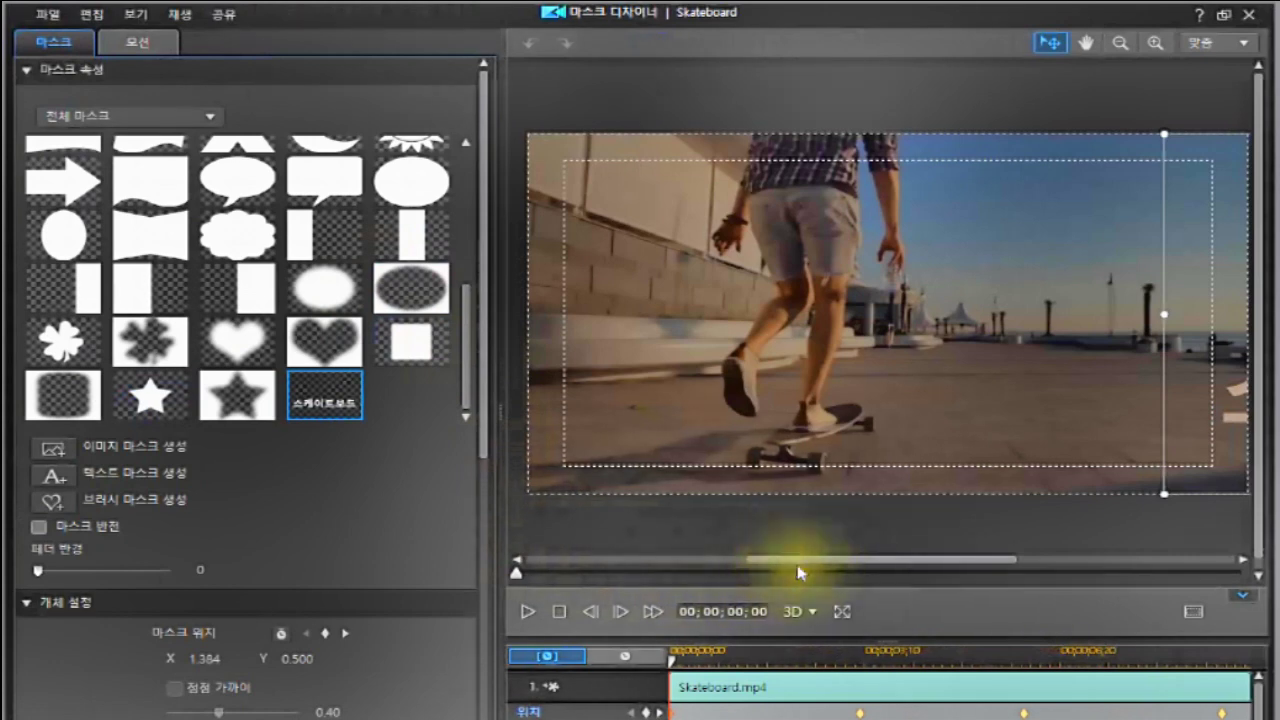
drag(829, 642, 816, 510)
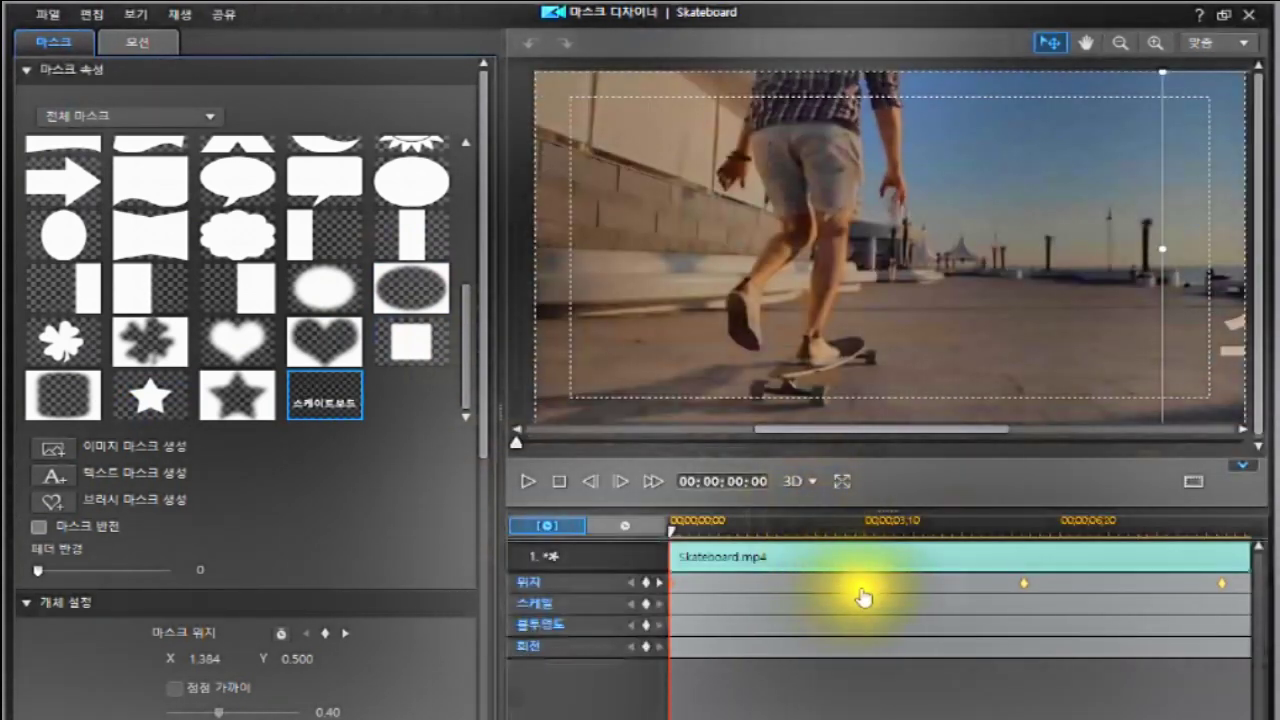
Replay the opening of the mask animation up to the second position keyframe to judge its speed.
click(558, 483)
click(528, 484)
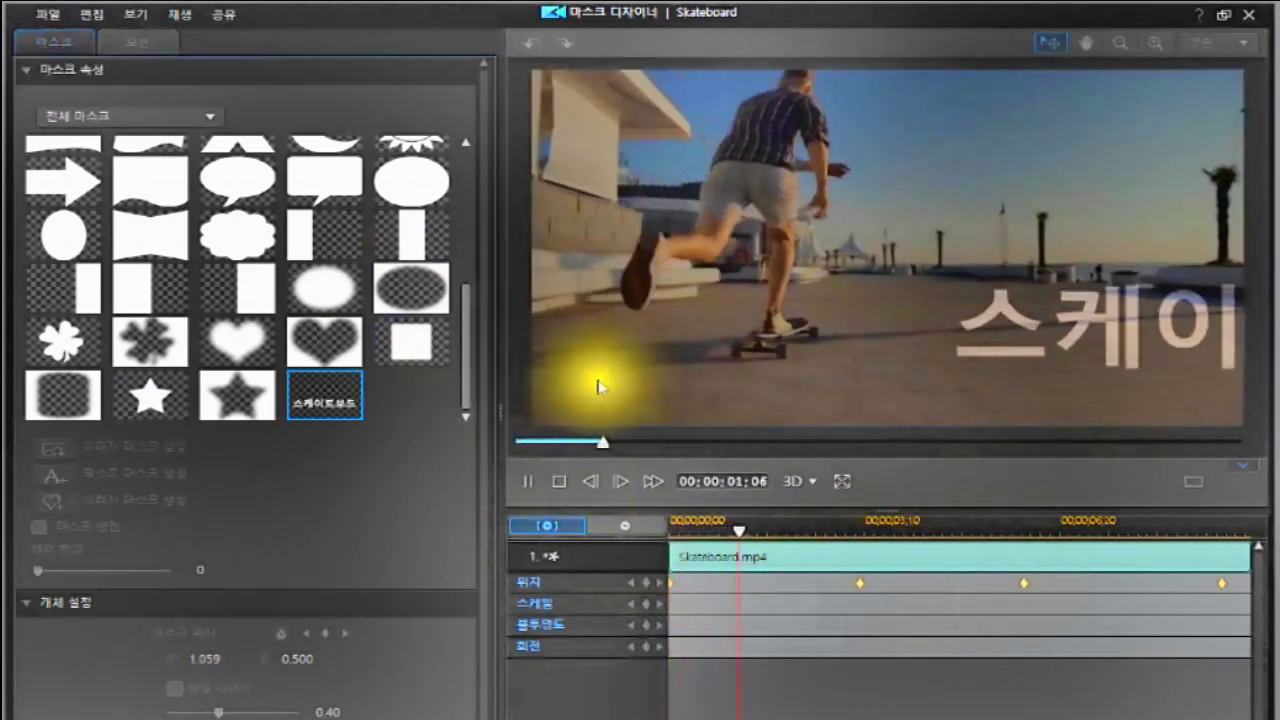
click(560, 483)
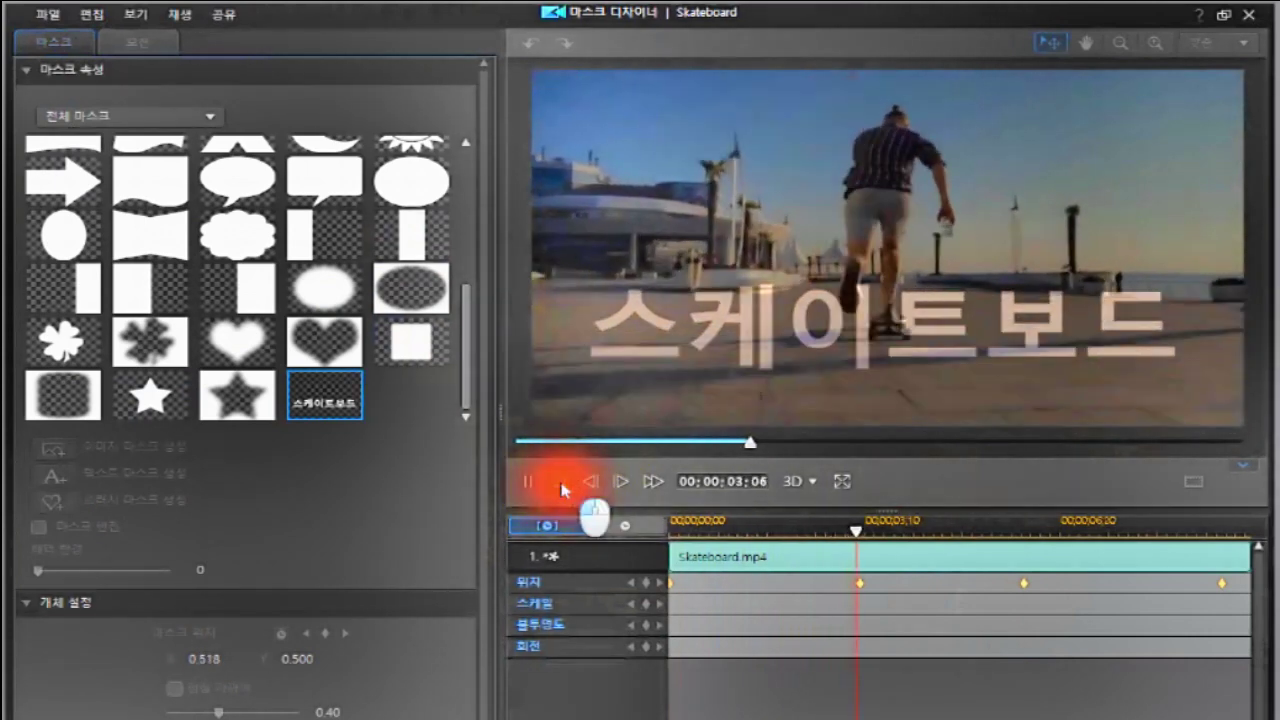
Move the second position keyframe of the mask earlier to 00;00;01;29.
click(860, 590)
drag(872, 582, 828, 597)
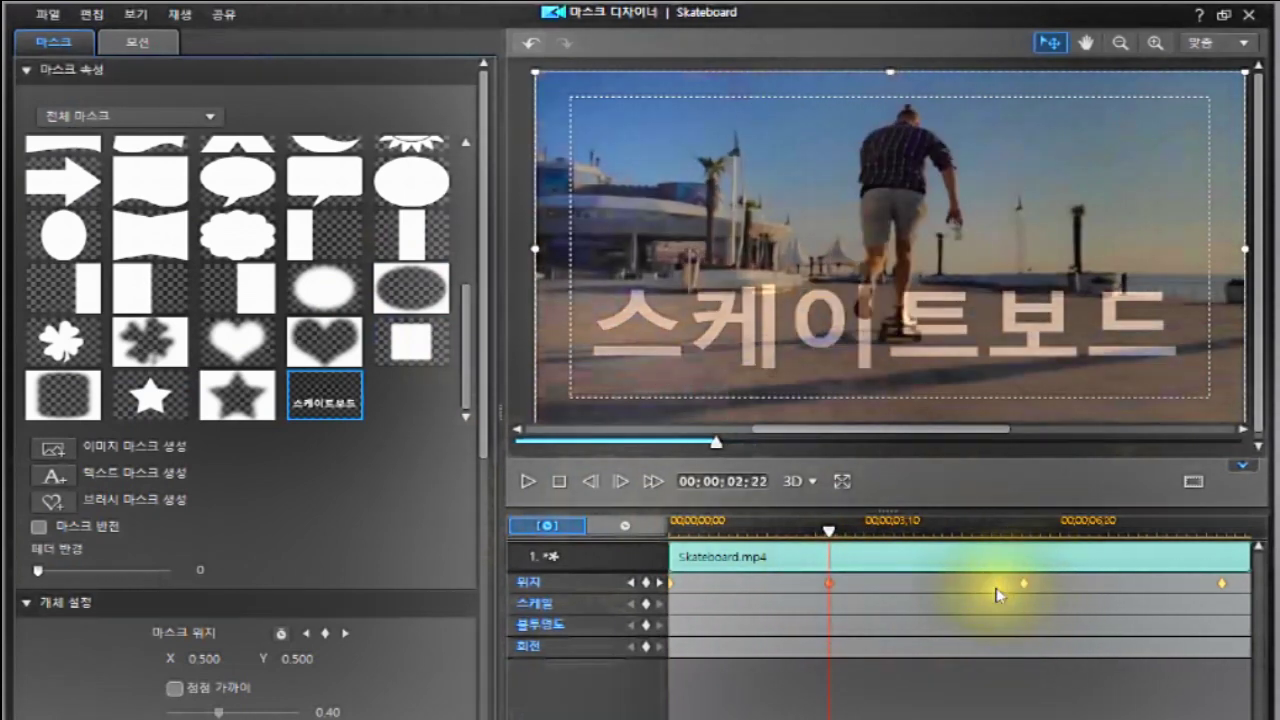
click(828, 591)
click(824, 582)
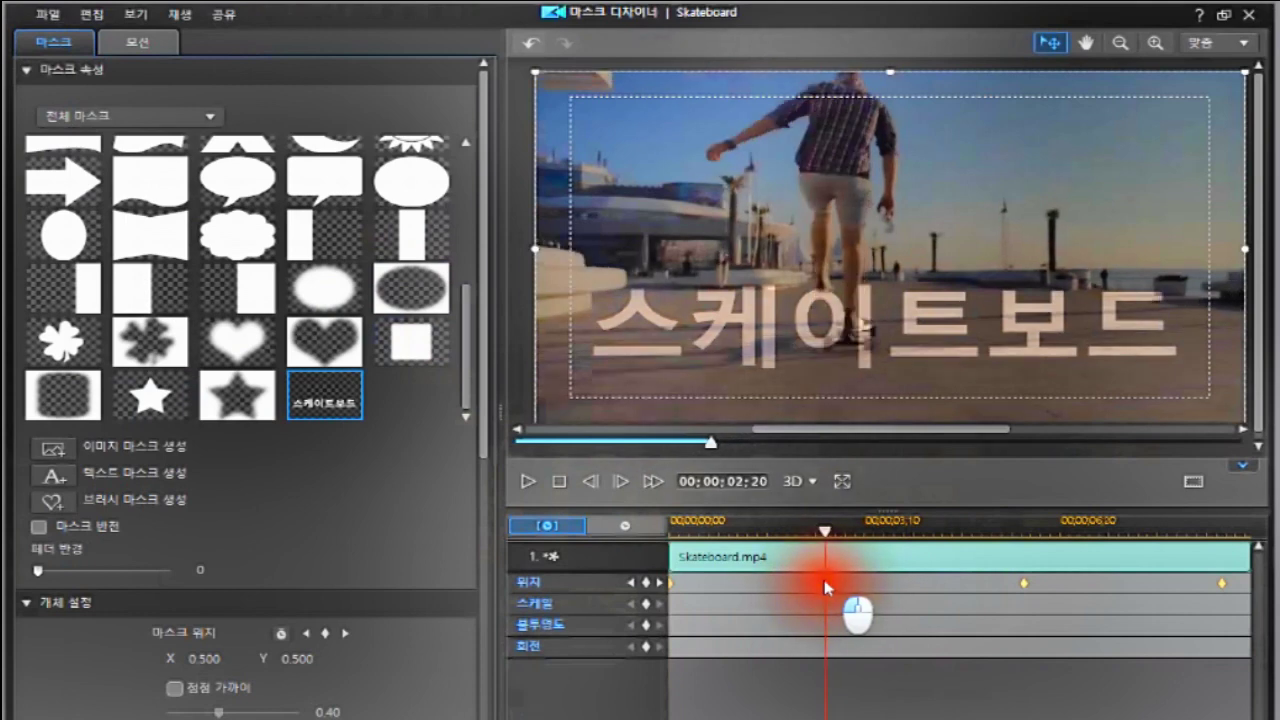
drag(802, 592, 788, 596)
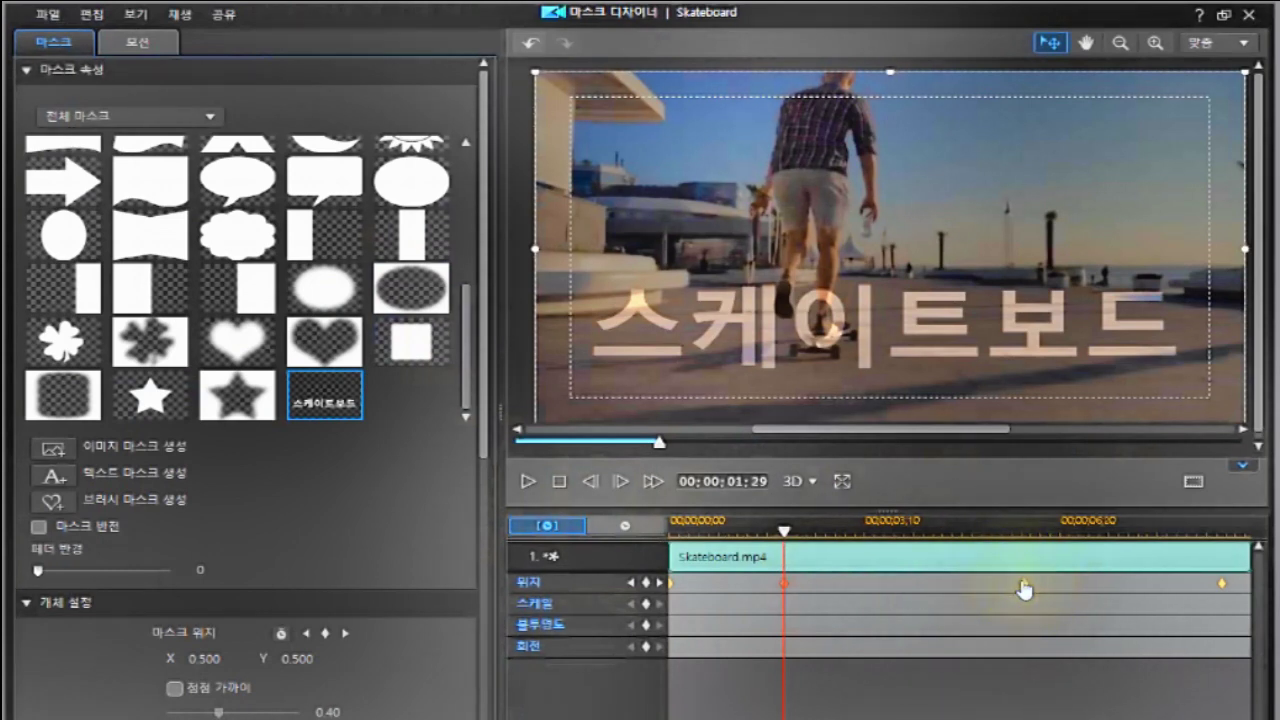
Move the mask's third position keyframe later to 00;00;07;08 and its last position keyframe to 00;00;09;23.
click(1025, 590)
drag(1033, 588, 1095, 588)
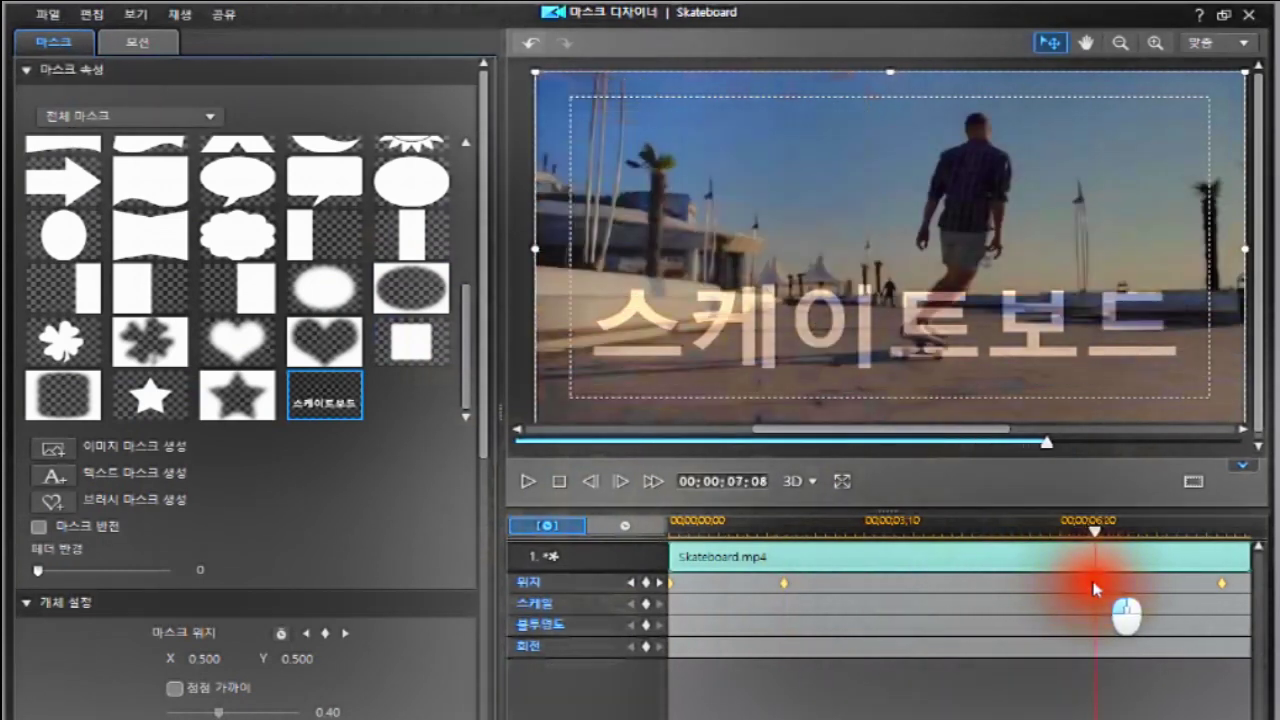
mouse_move(1222, 590)
mouse_down()
mouse_move(1179, 586)
mouse_move(1238, 592)
mouse_up()
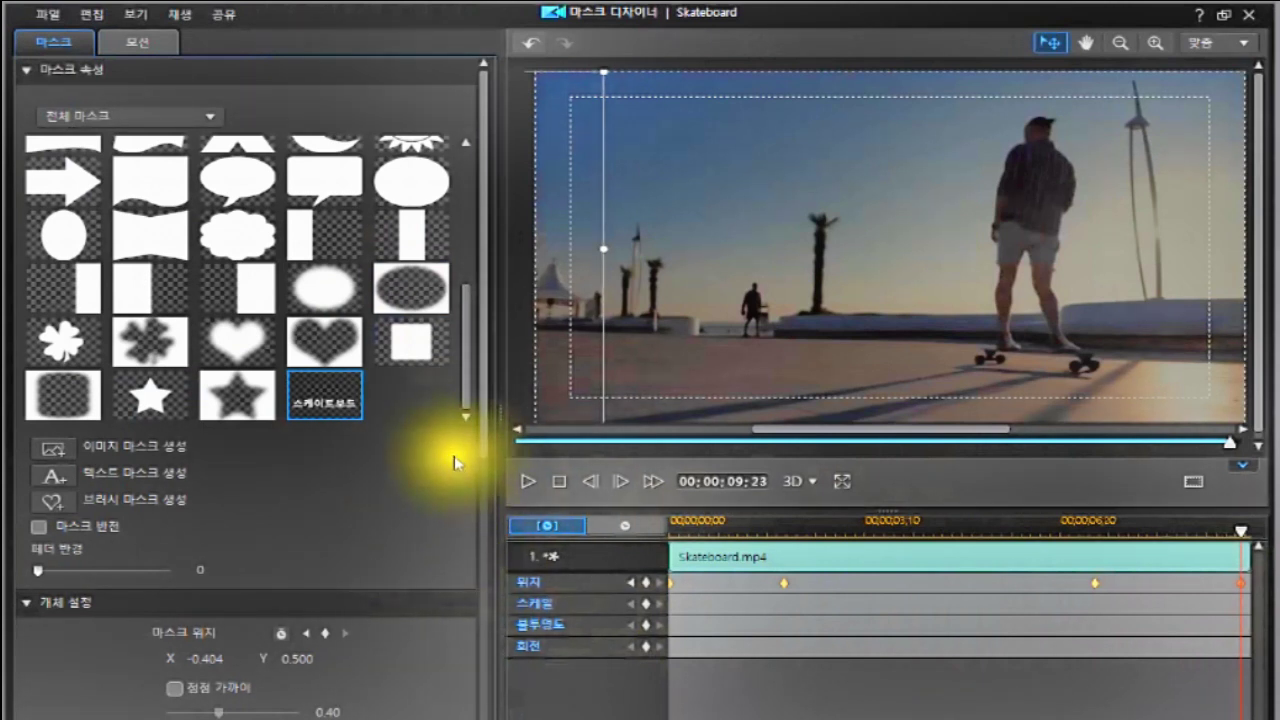
Filter the mask library to the custom masks (사용자 지정 마스크) and select the "스케이트보드" text mask.
scroll(468, 394, up, 10)
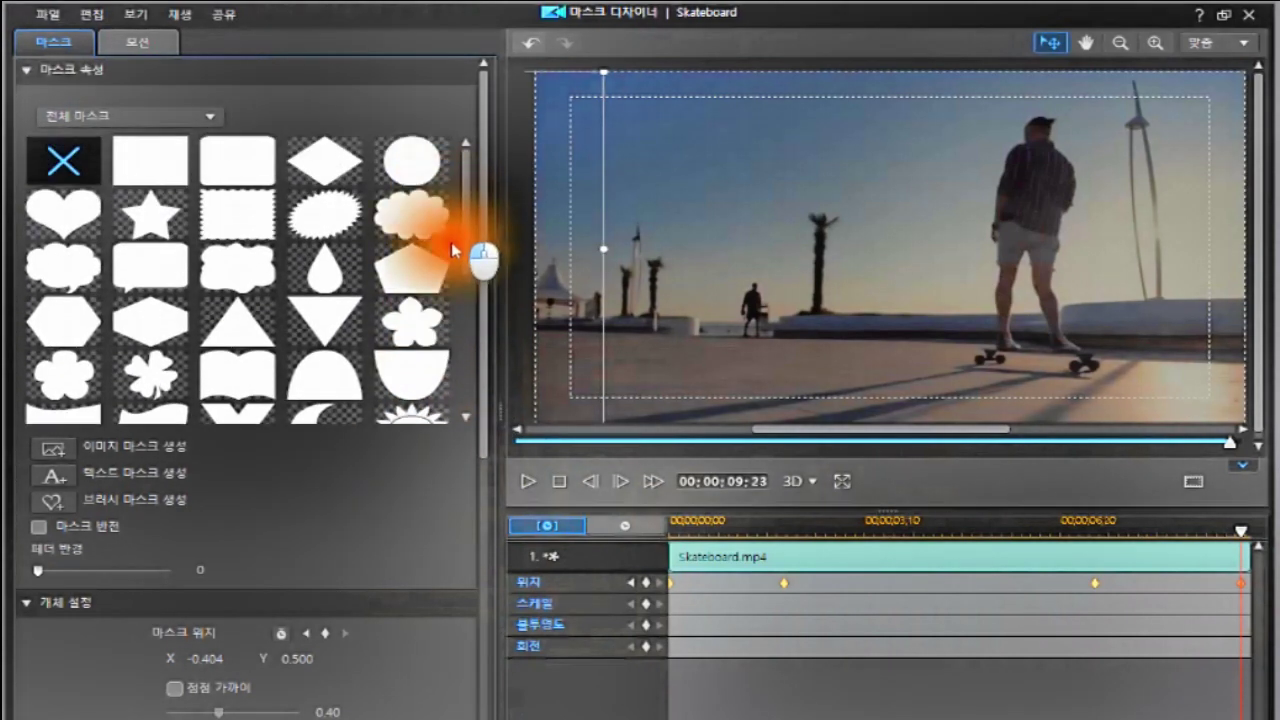
scroll(451, 242, down, 10)
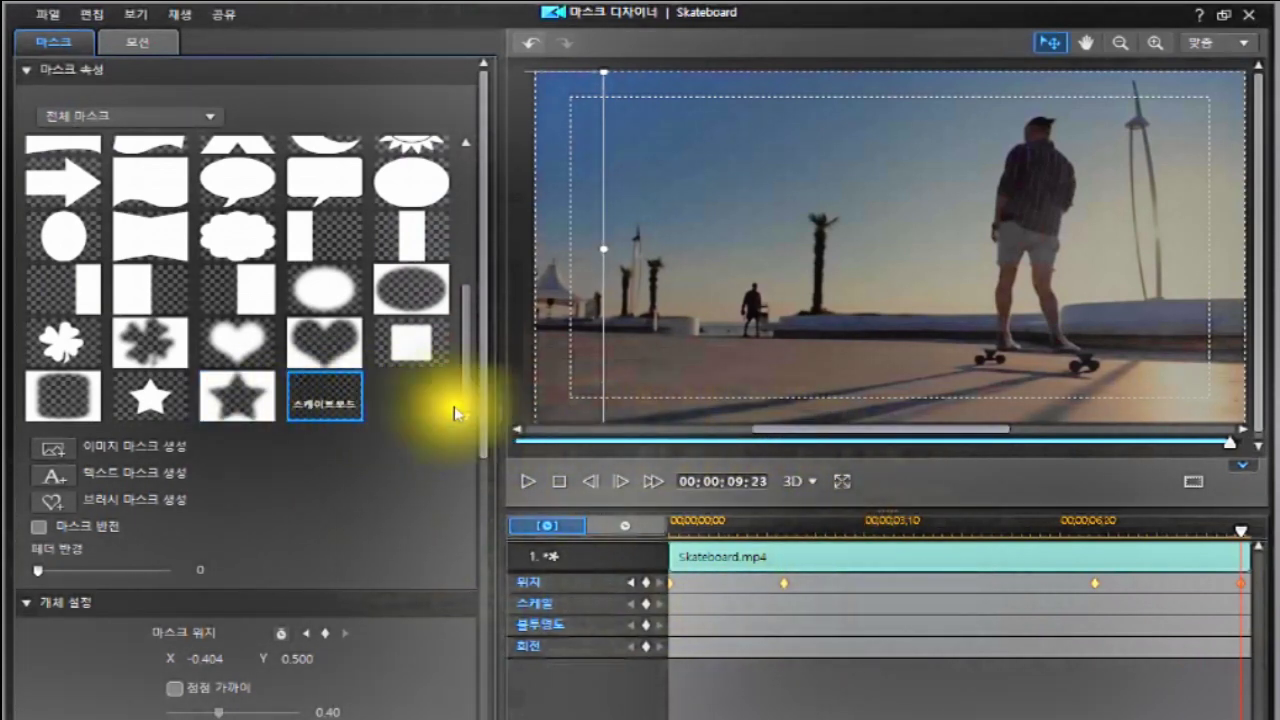
mouse_move(466, 394)
mouse_down()
mouse_move(463, 362)
mouse_move(470, 400)
mouse_up()
scroll(449, 257, up, 5)
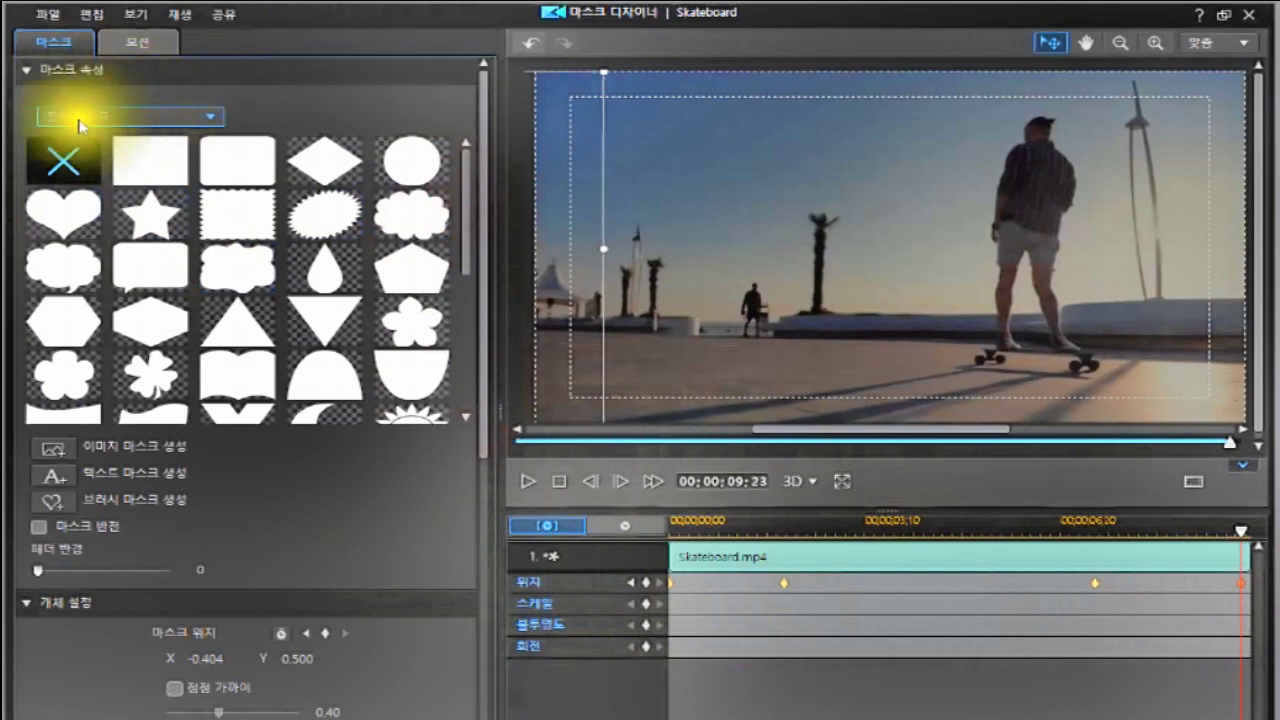
click(208, 117)
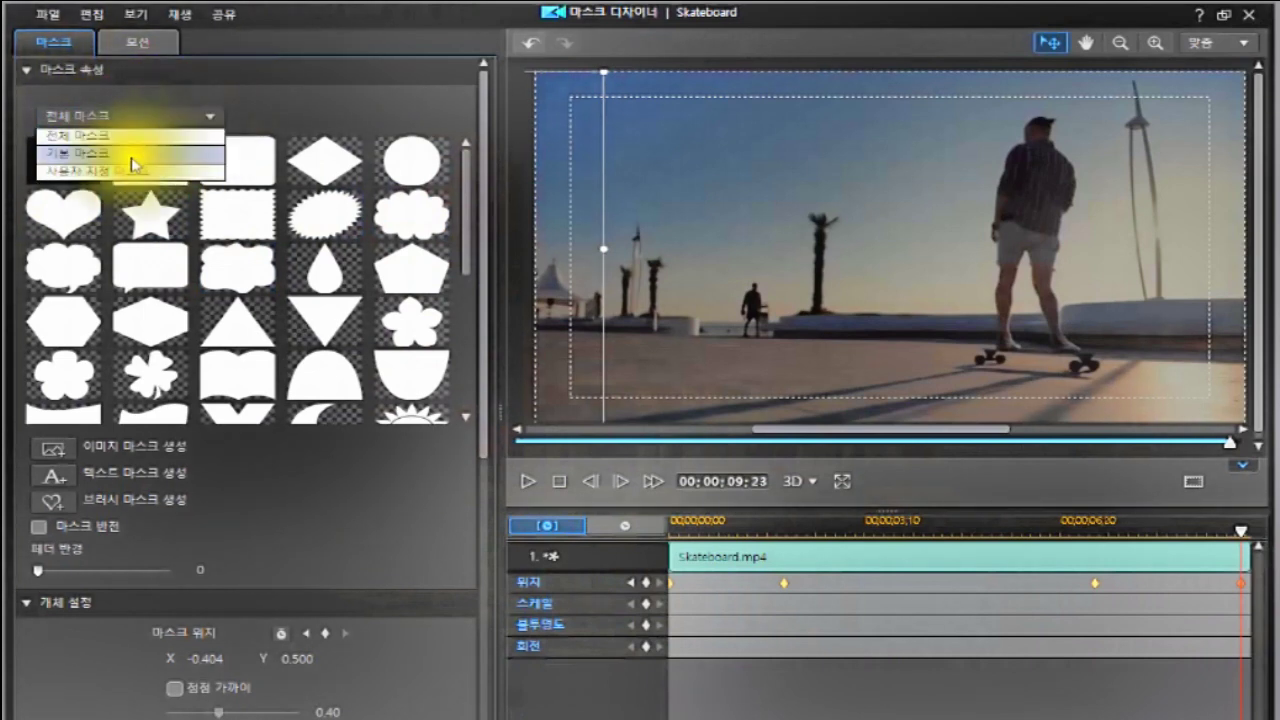
click(124, 172)
click(141, 168)
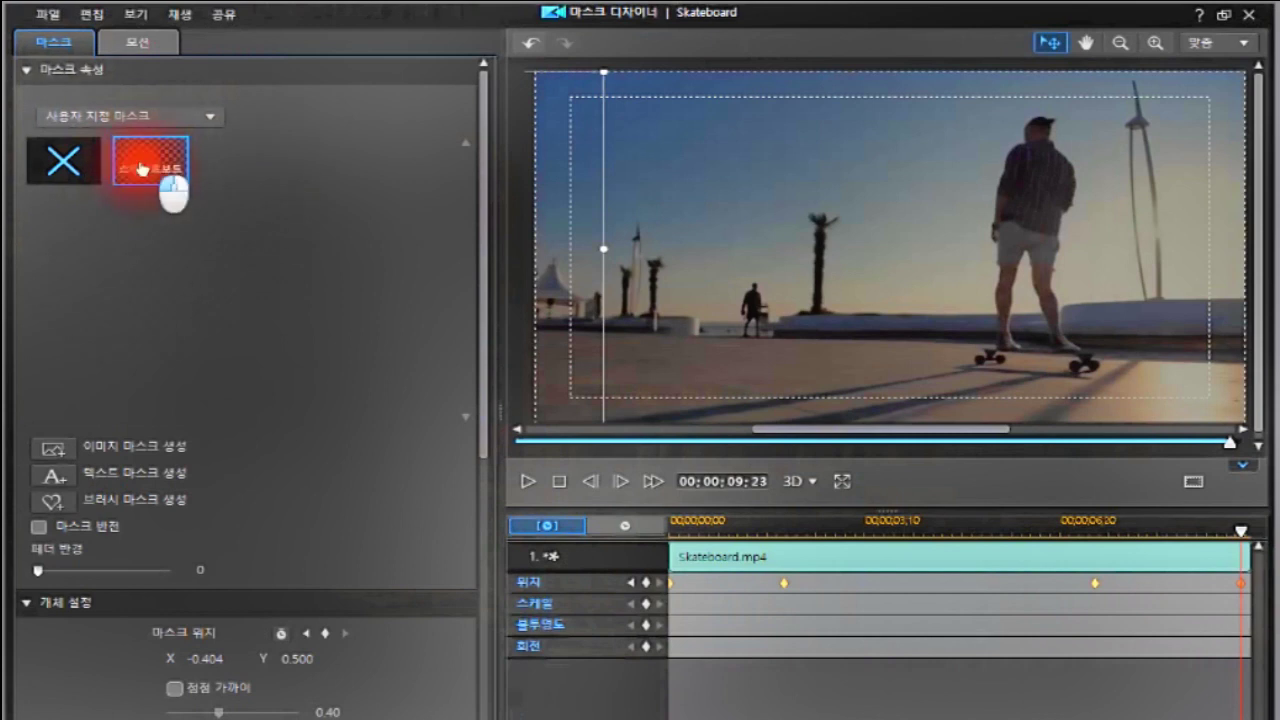